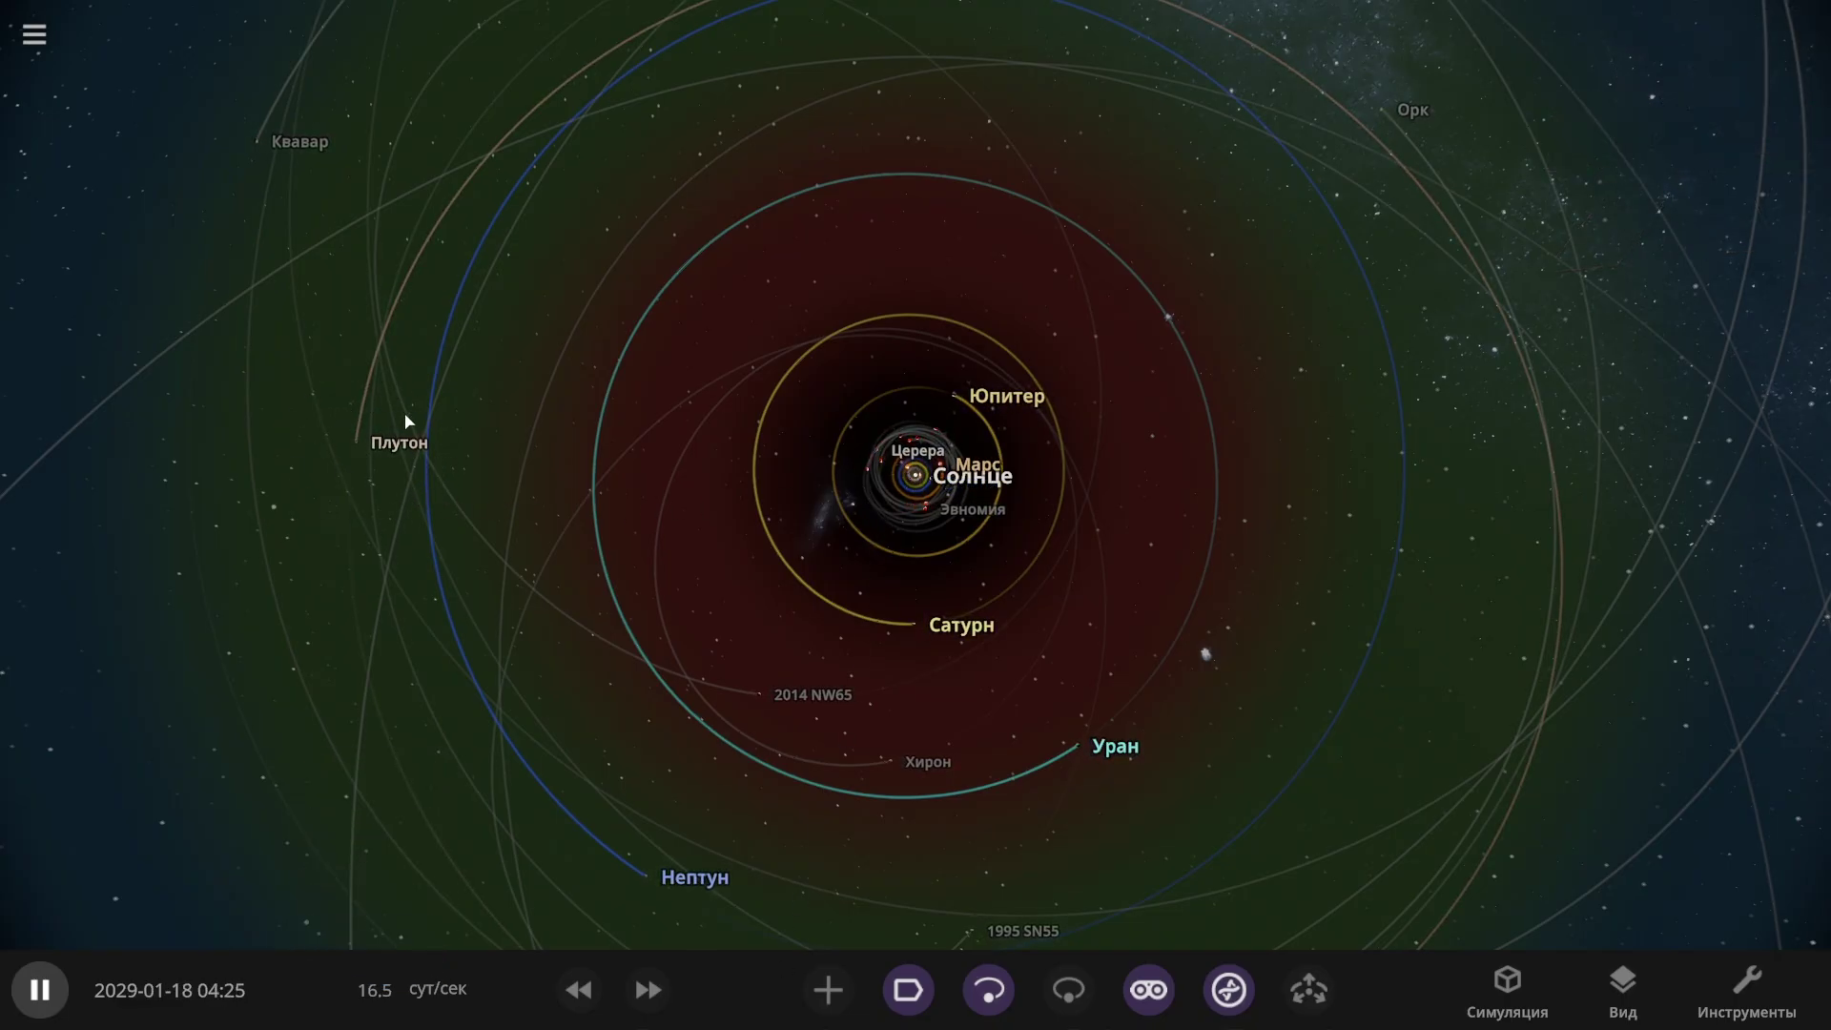
Step: Select Pluto's label to focus the camera on it and show its overview panel
click(359, 410)
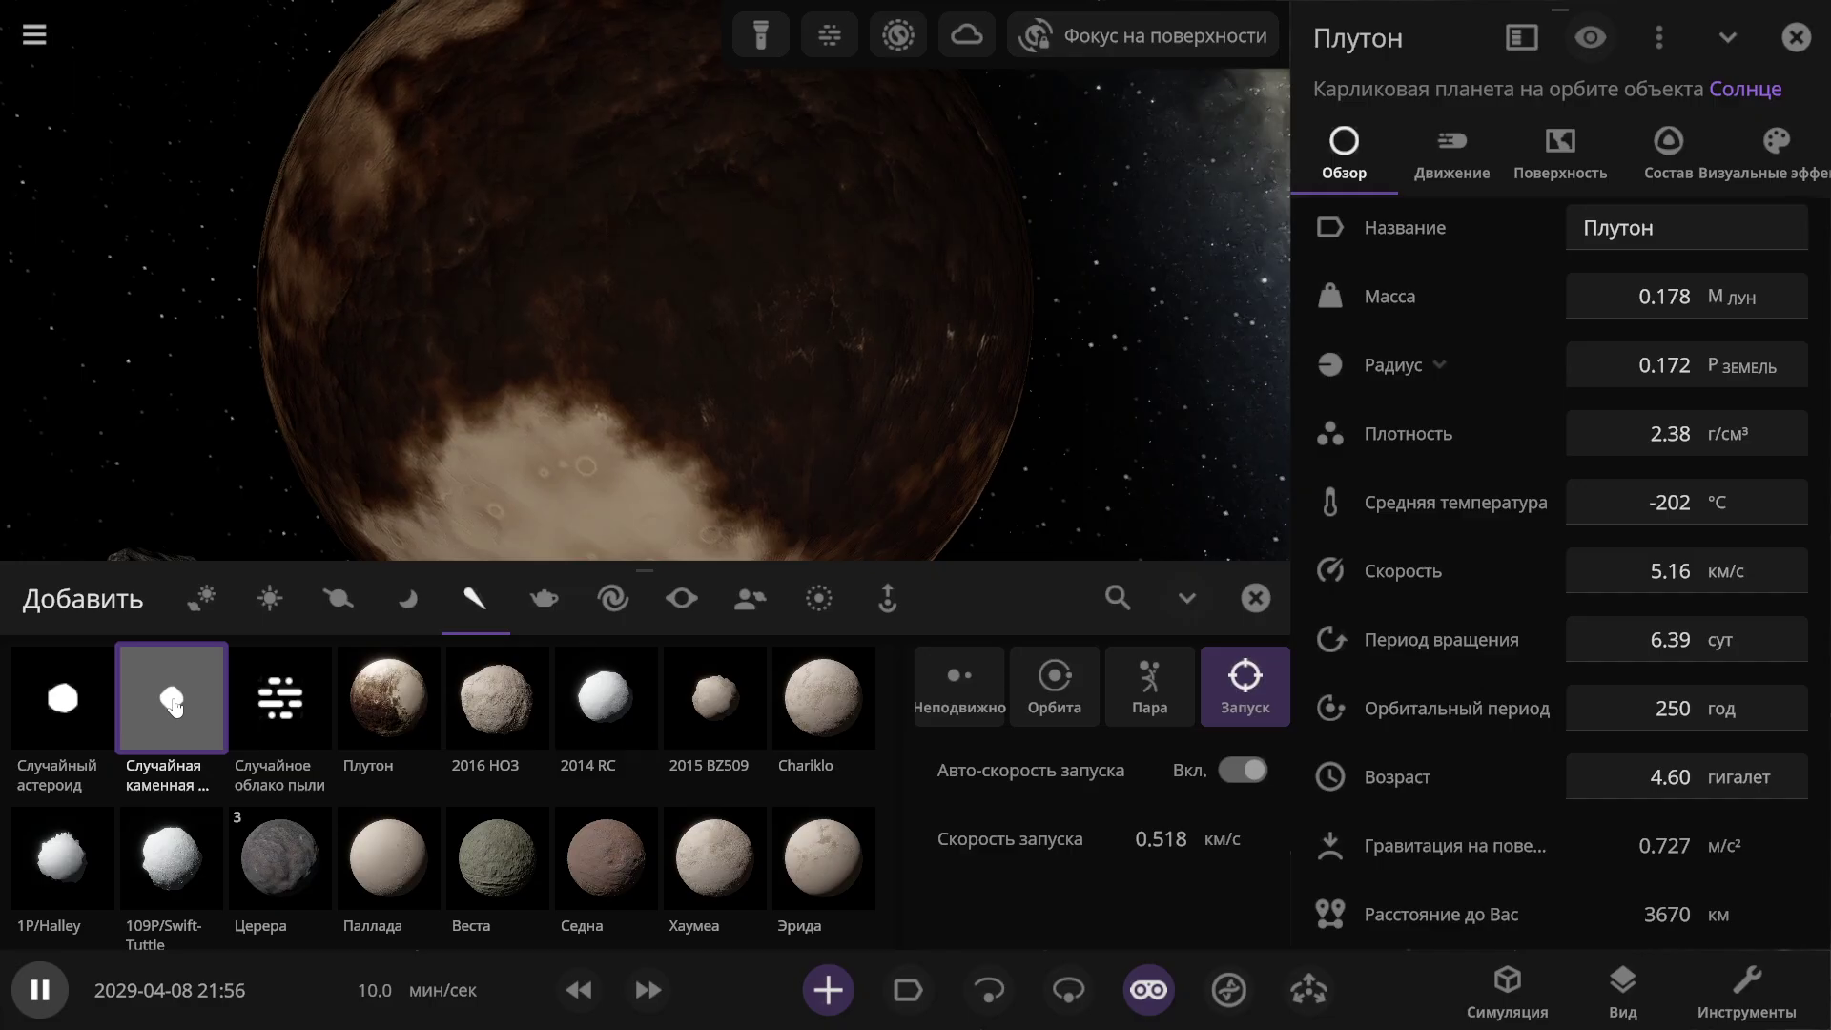
Step: Drop eighteen Случайная каменная asteroids onto Pluto, raising its mass from 0.178 lunar masses
click(662, 470)
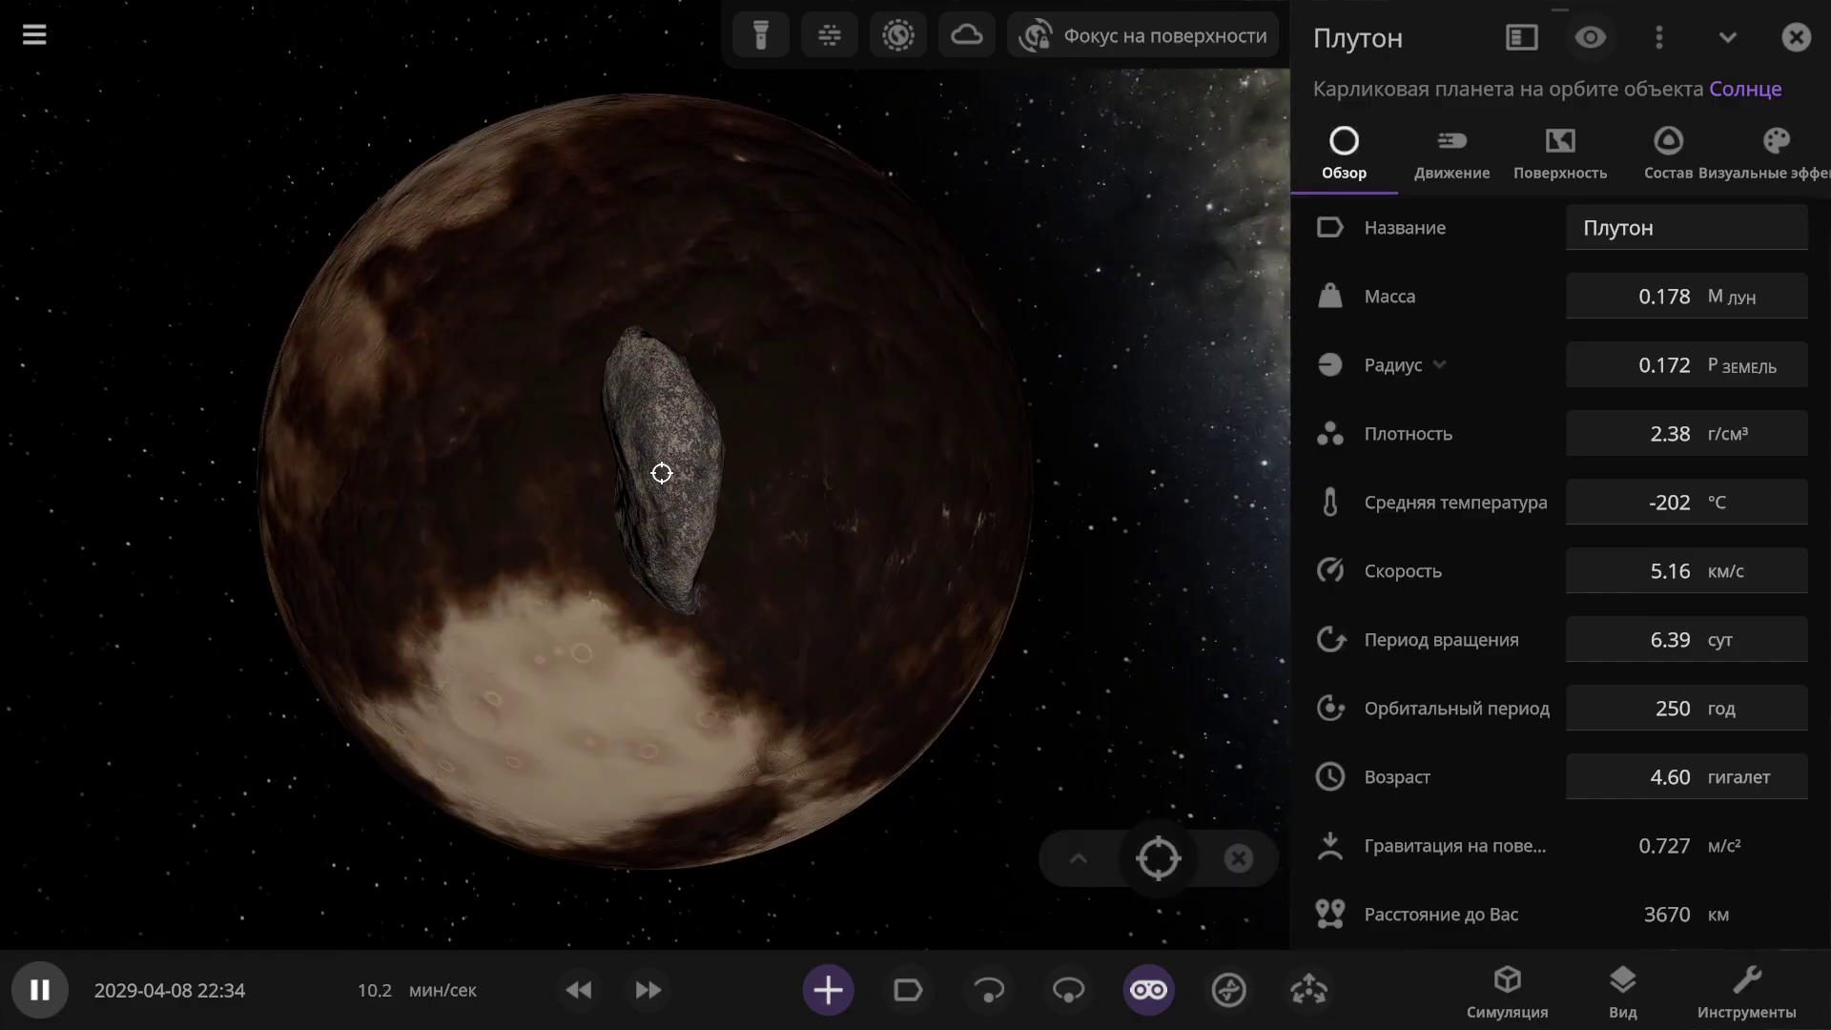
click(531, 441)
click(629, 269)
click(853, 377)
click(818, 557)
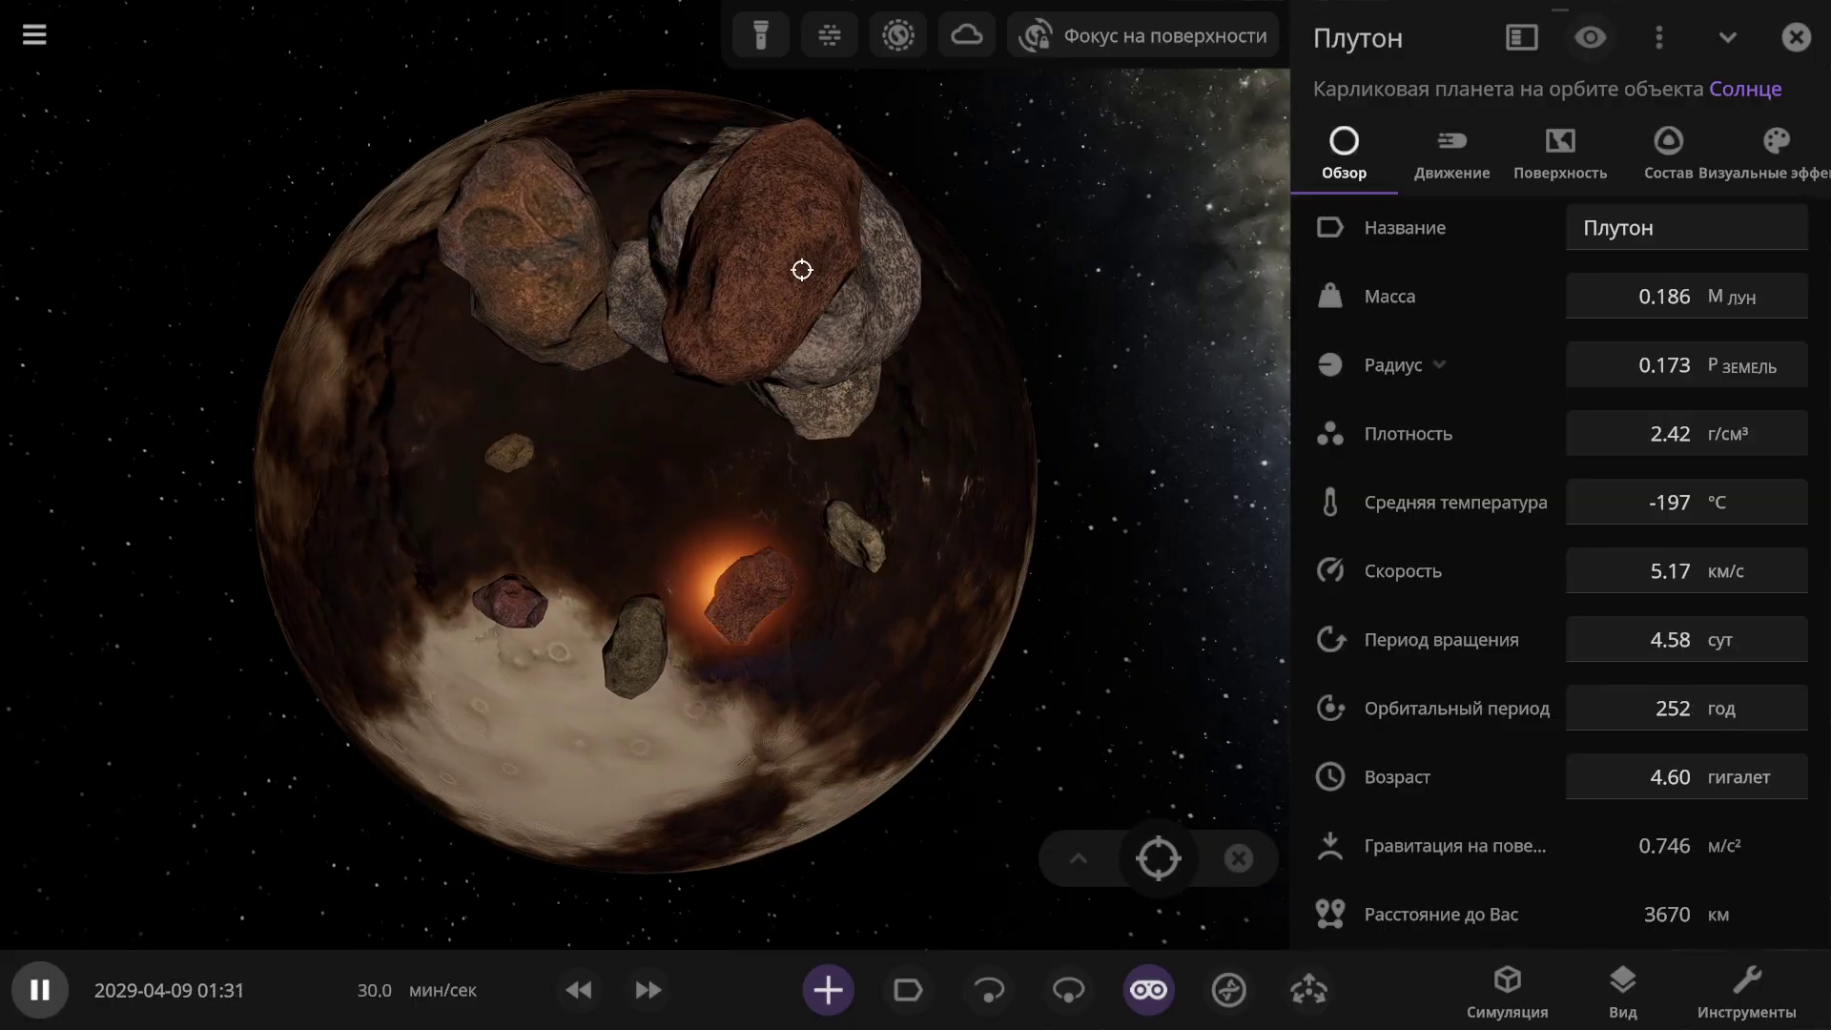
click(654, 695)
click(438, 462)
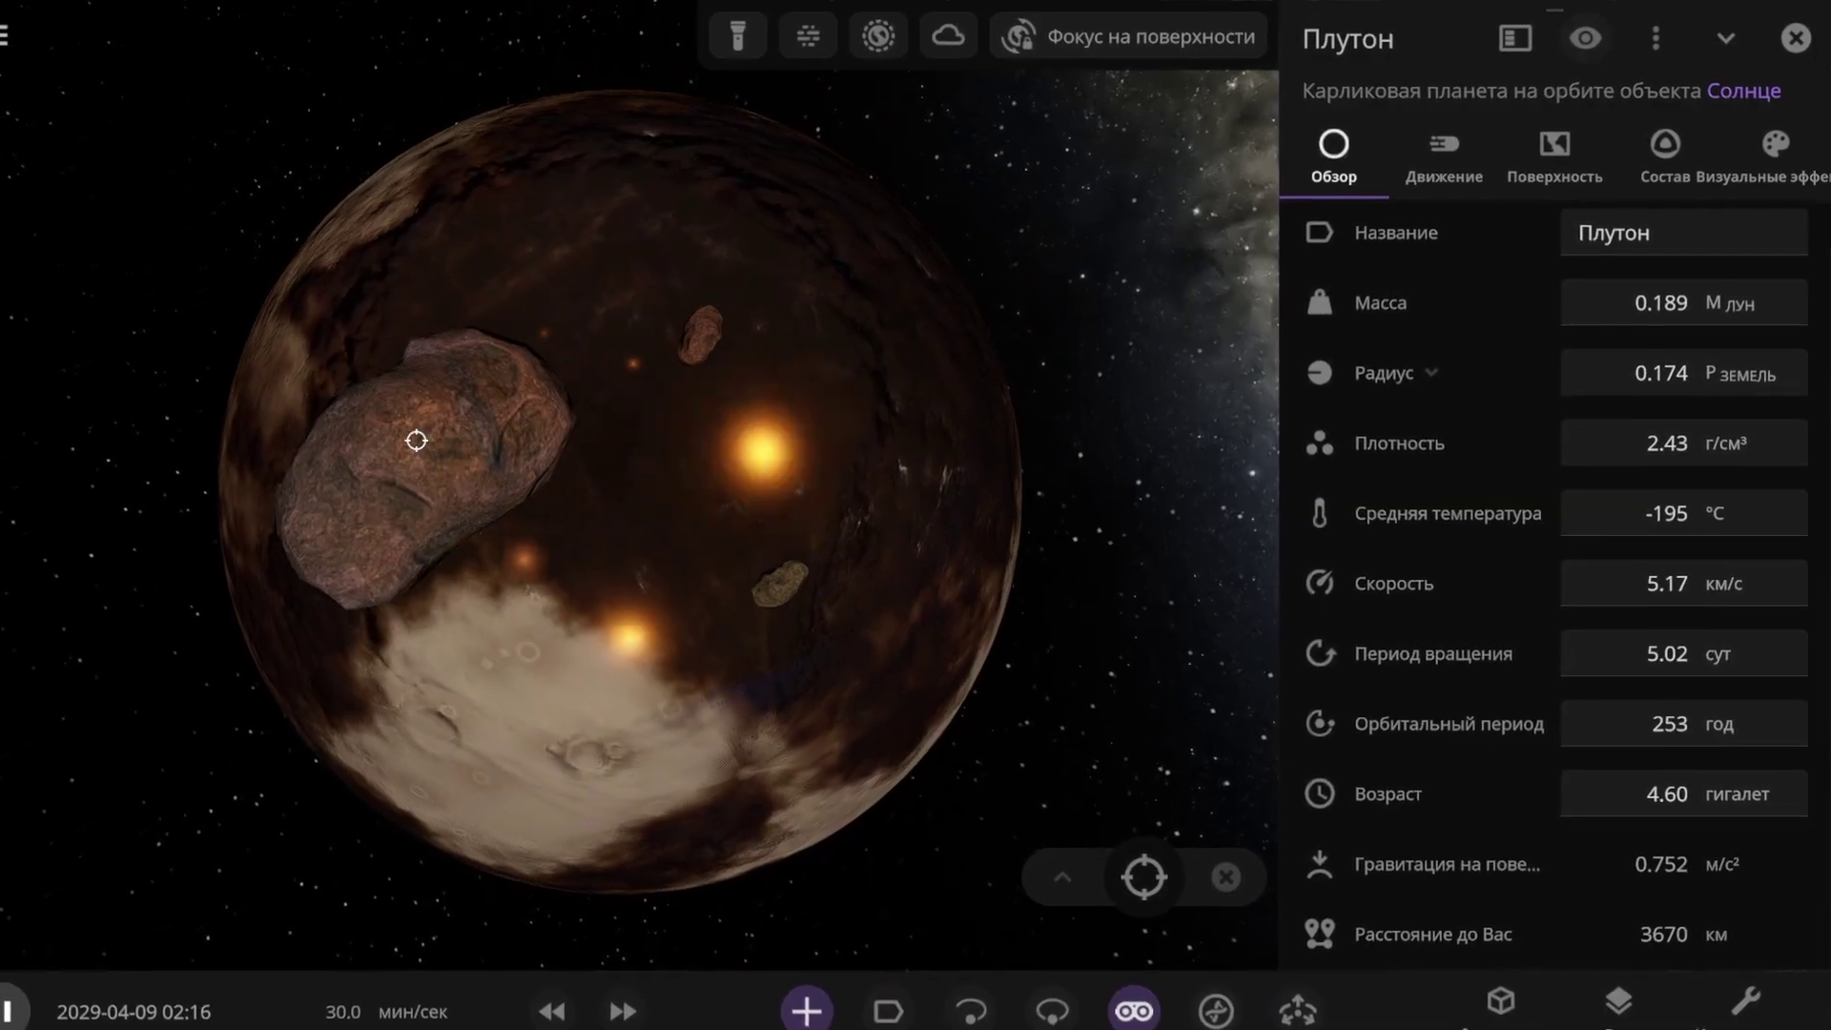
click(765, 277)
click(596, 620)
click(482, 267)
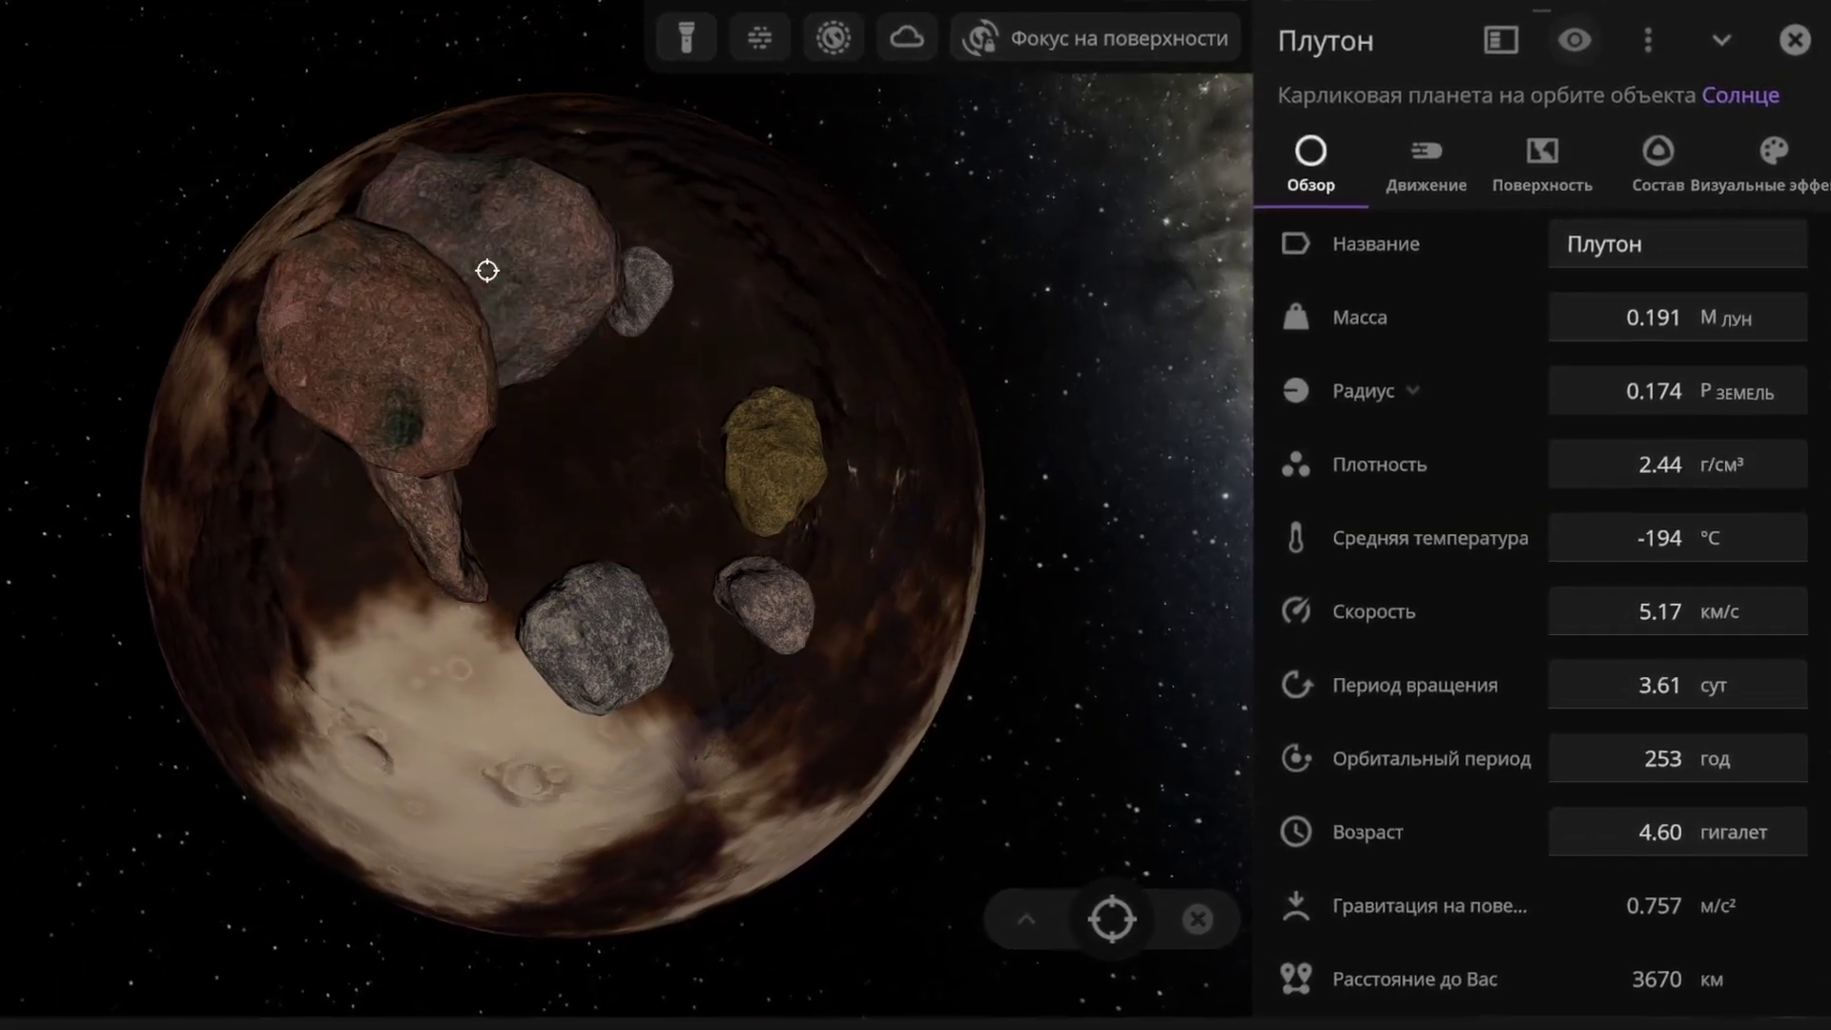
click(849, 498)
click(407, 635)
click(323, 249)
click(867, 739)
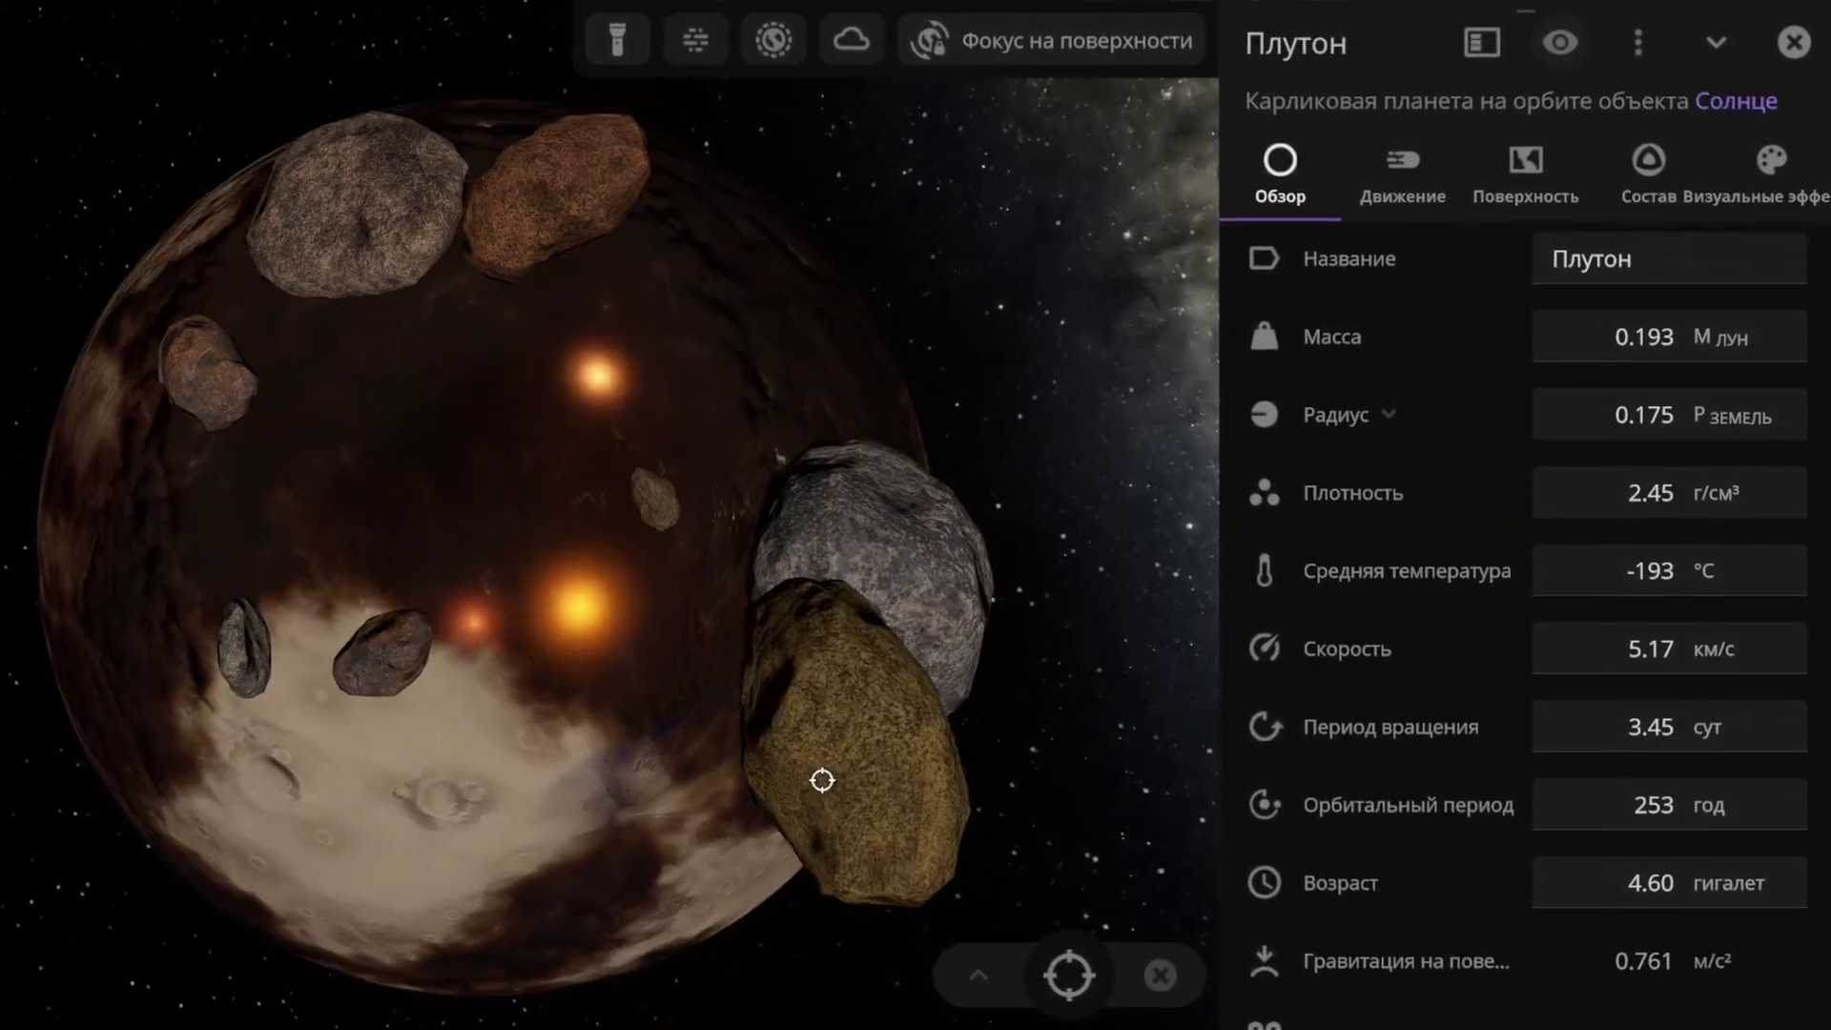
click(373, 529)
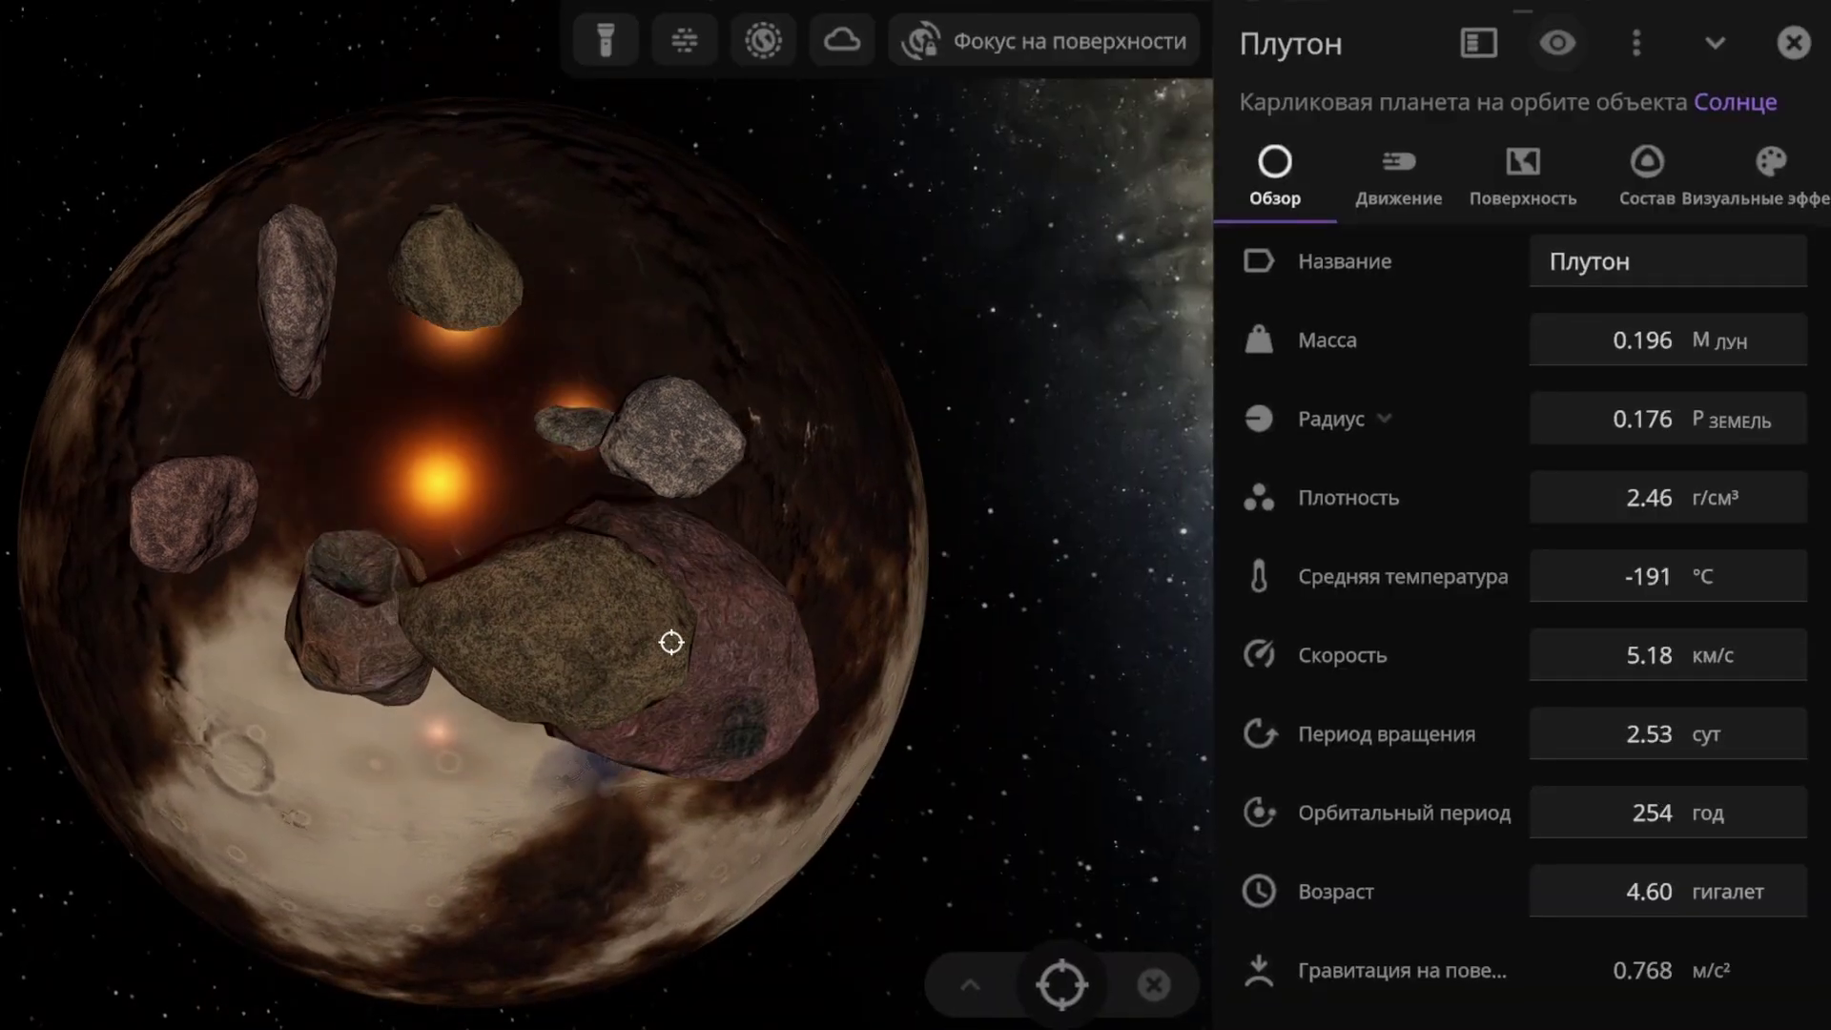
click(511, 695)
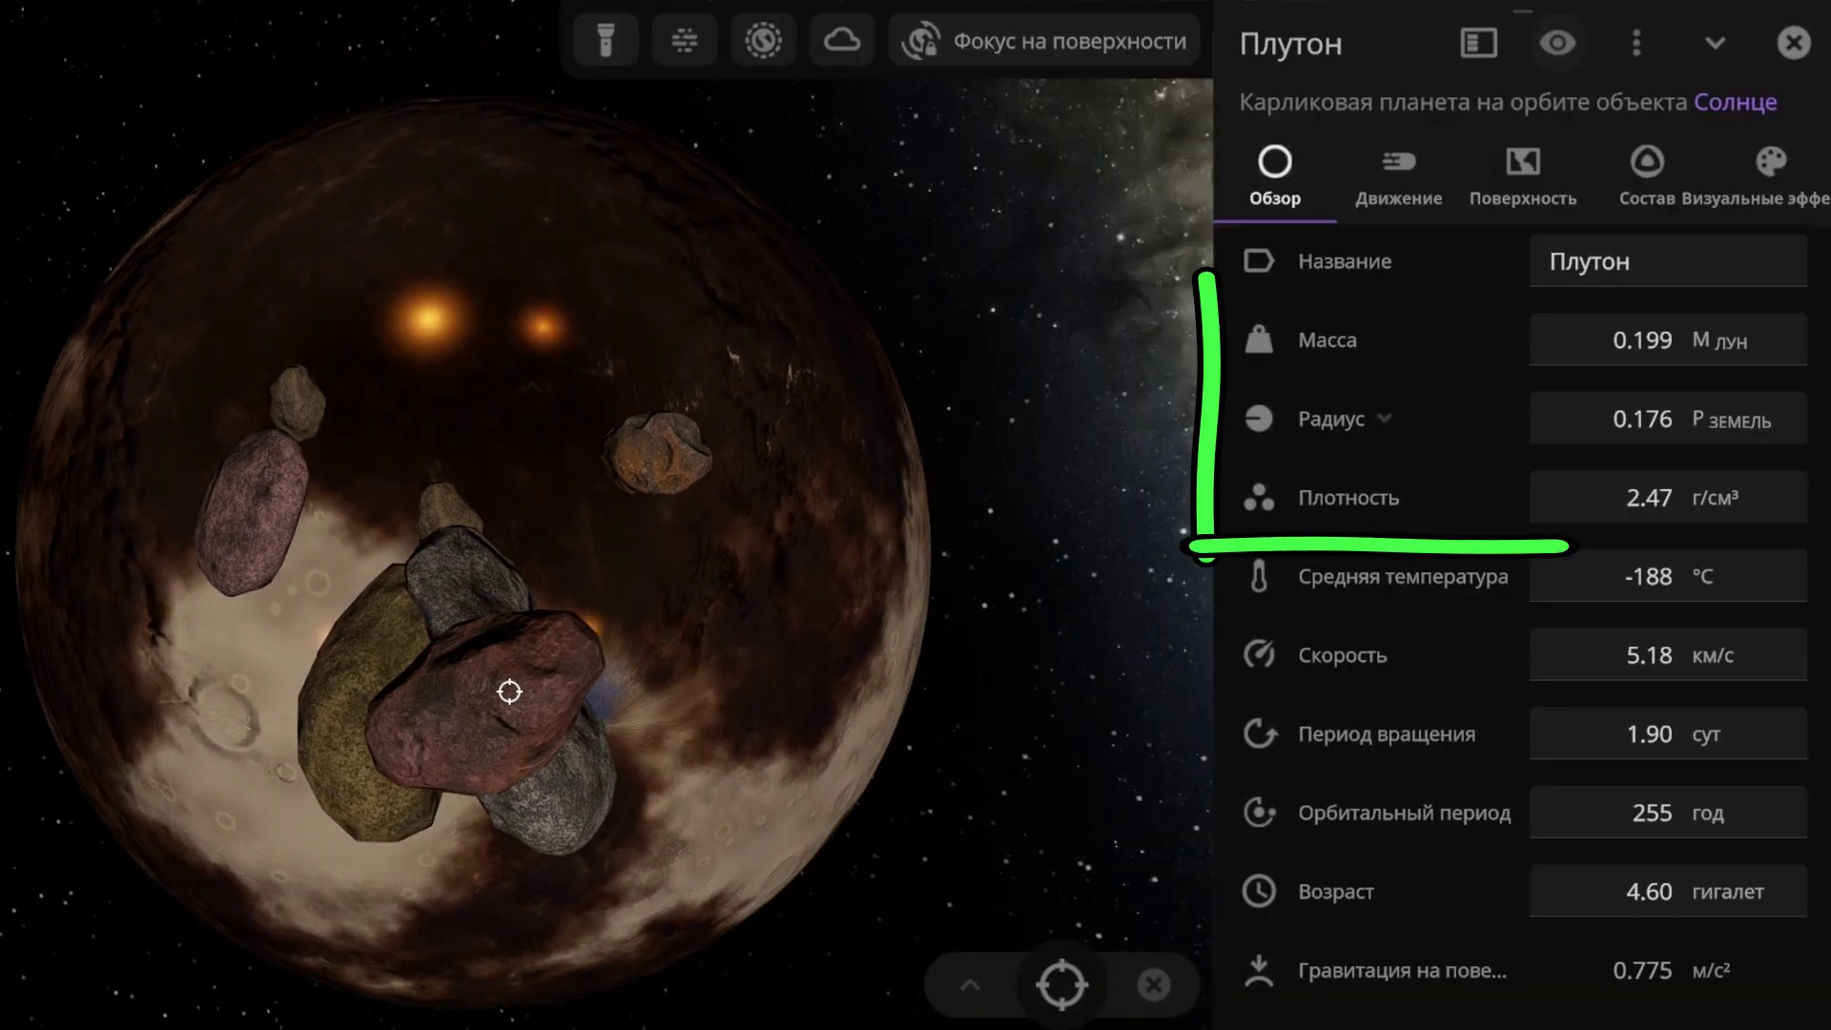
click(649, 536)
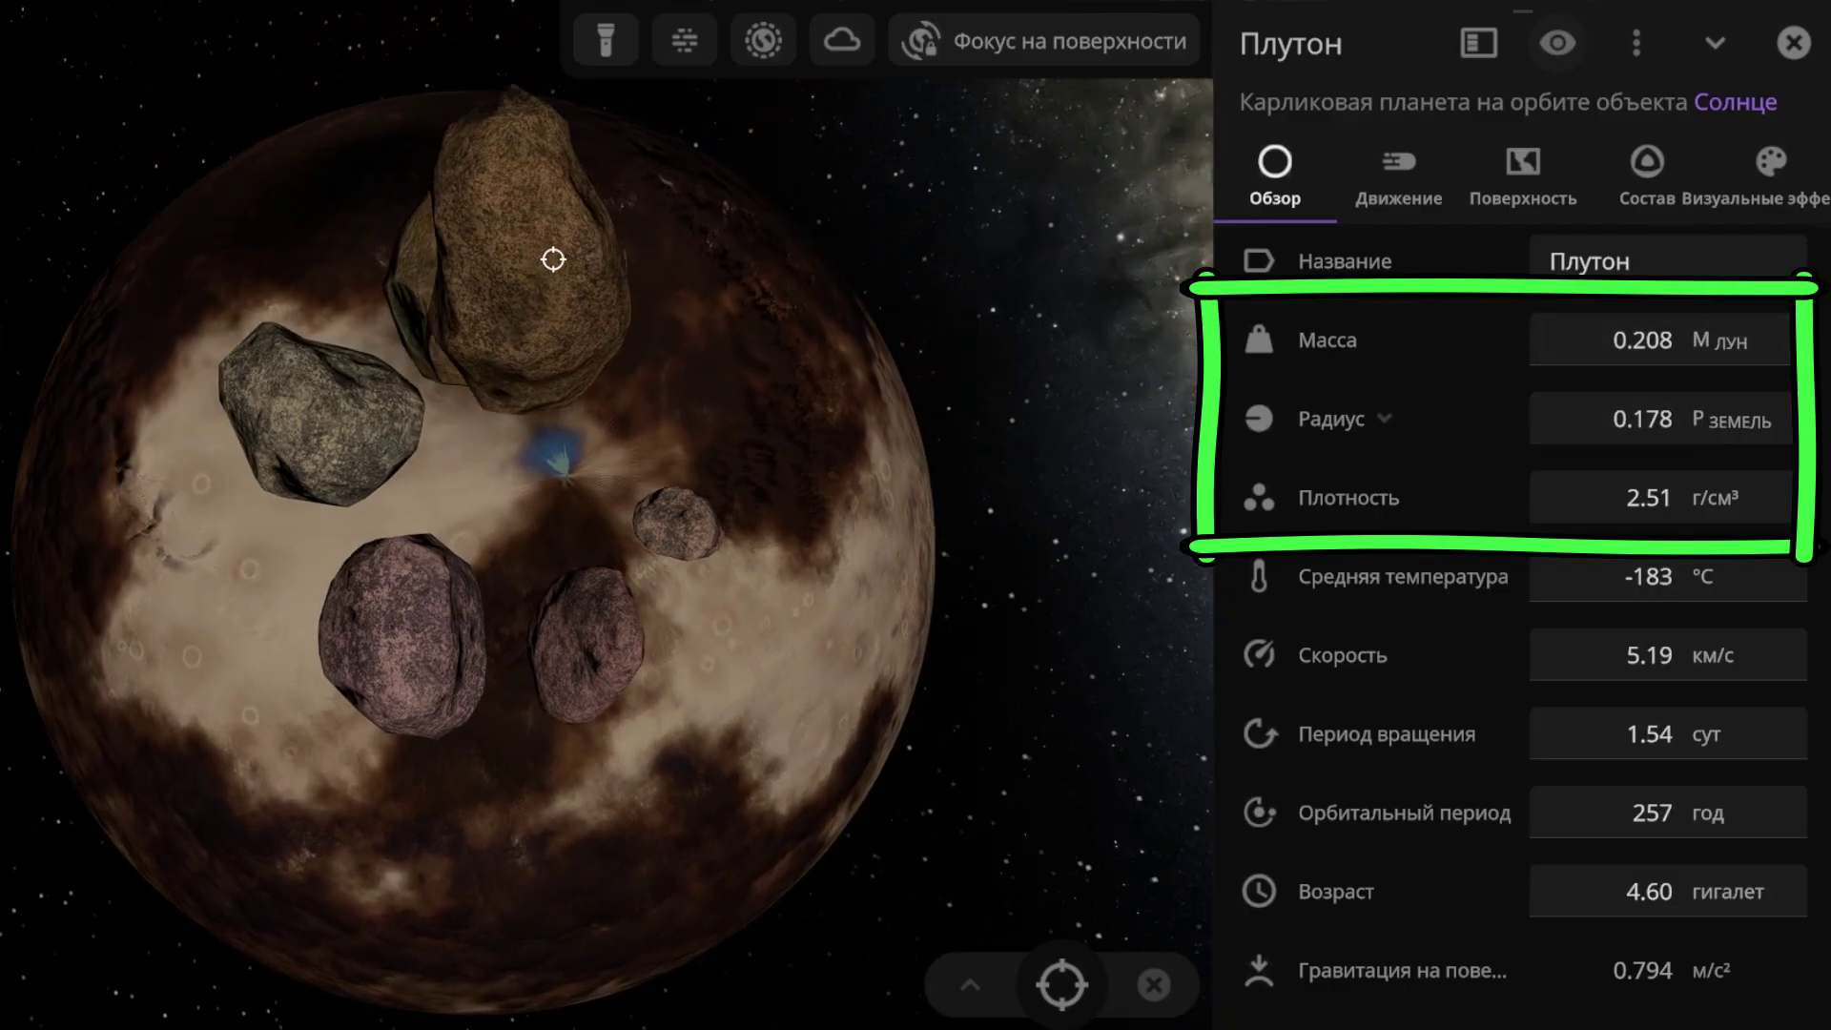
click(754, 408)
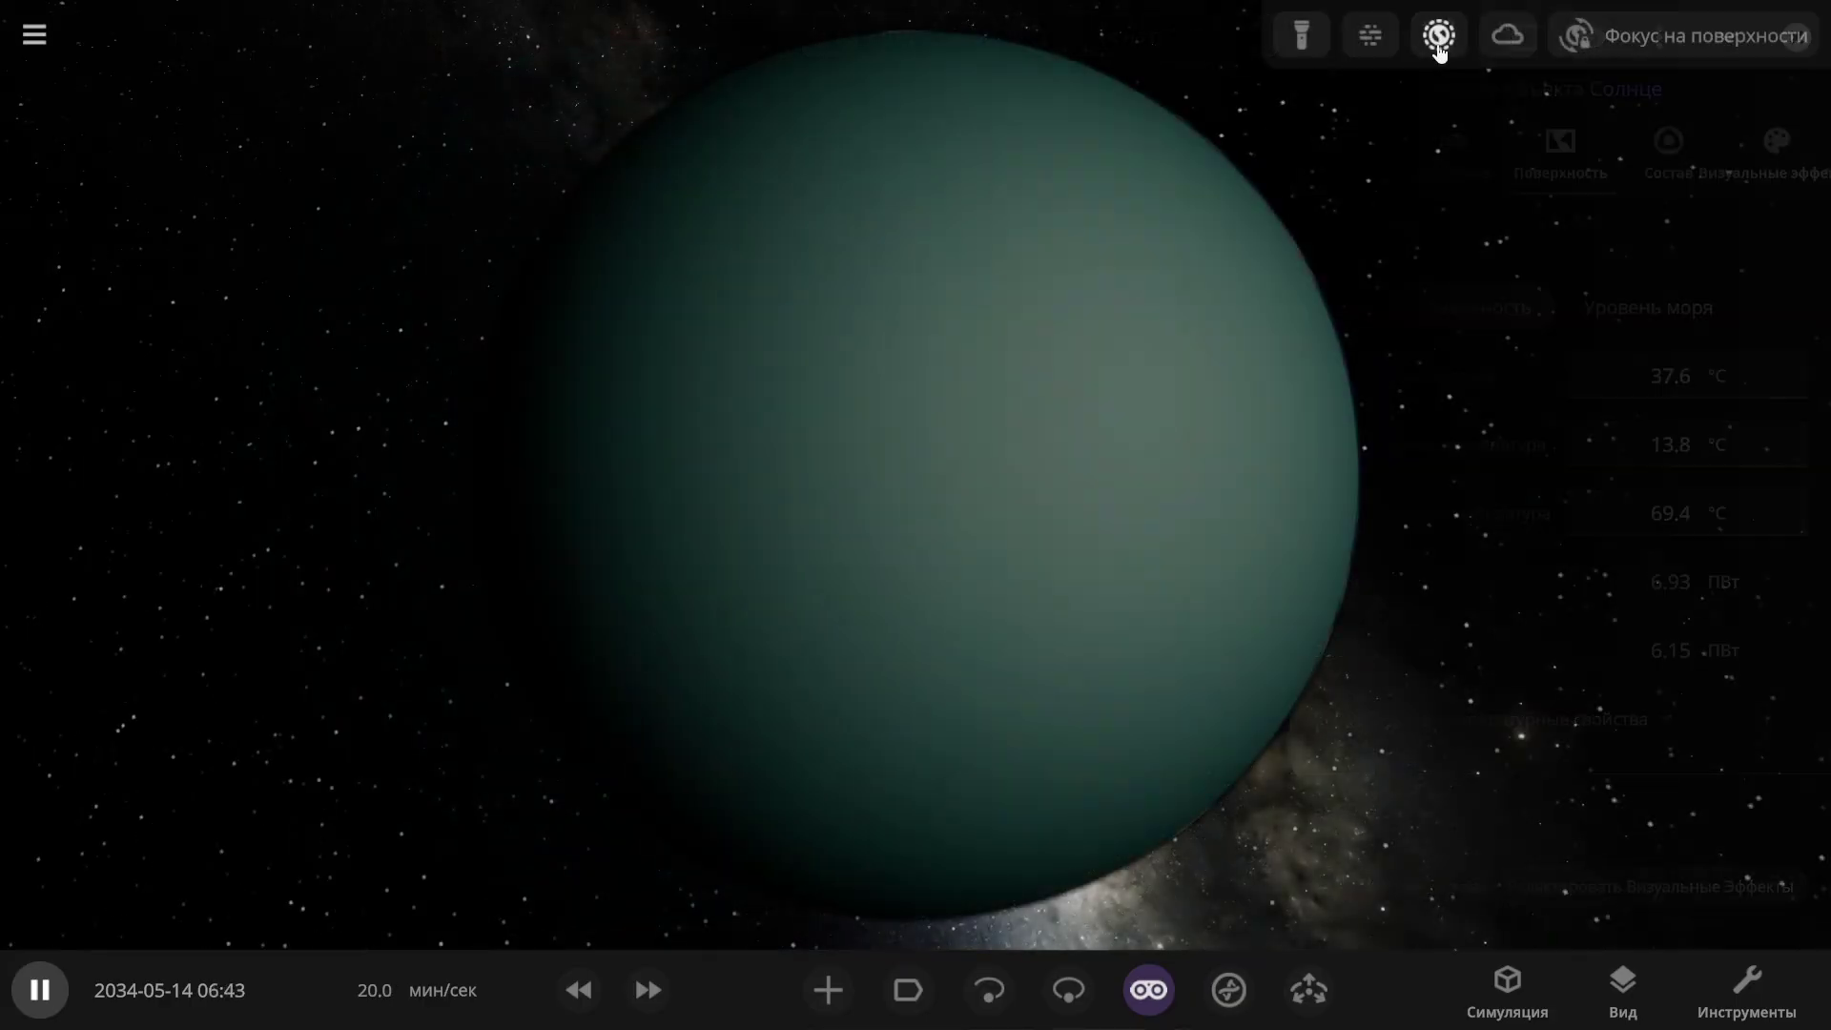
Step: Turn on Pluto's surface texture and cloud layer, and orbit around to inspect them
click(1438, 35)
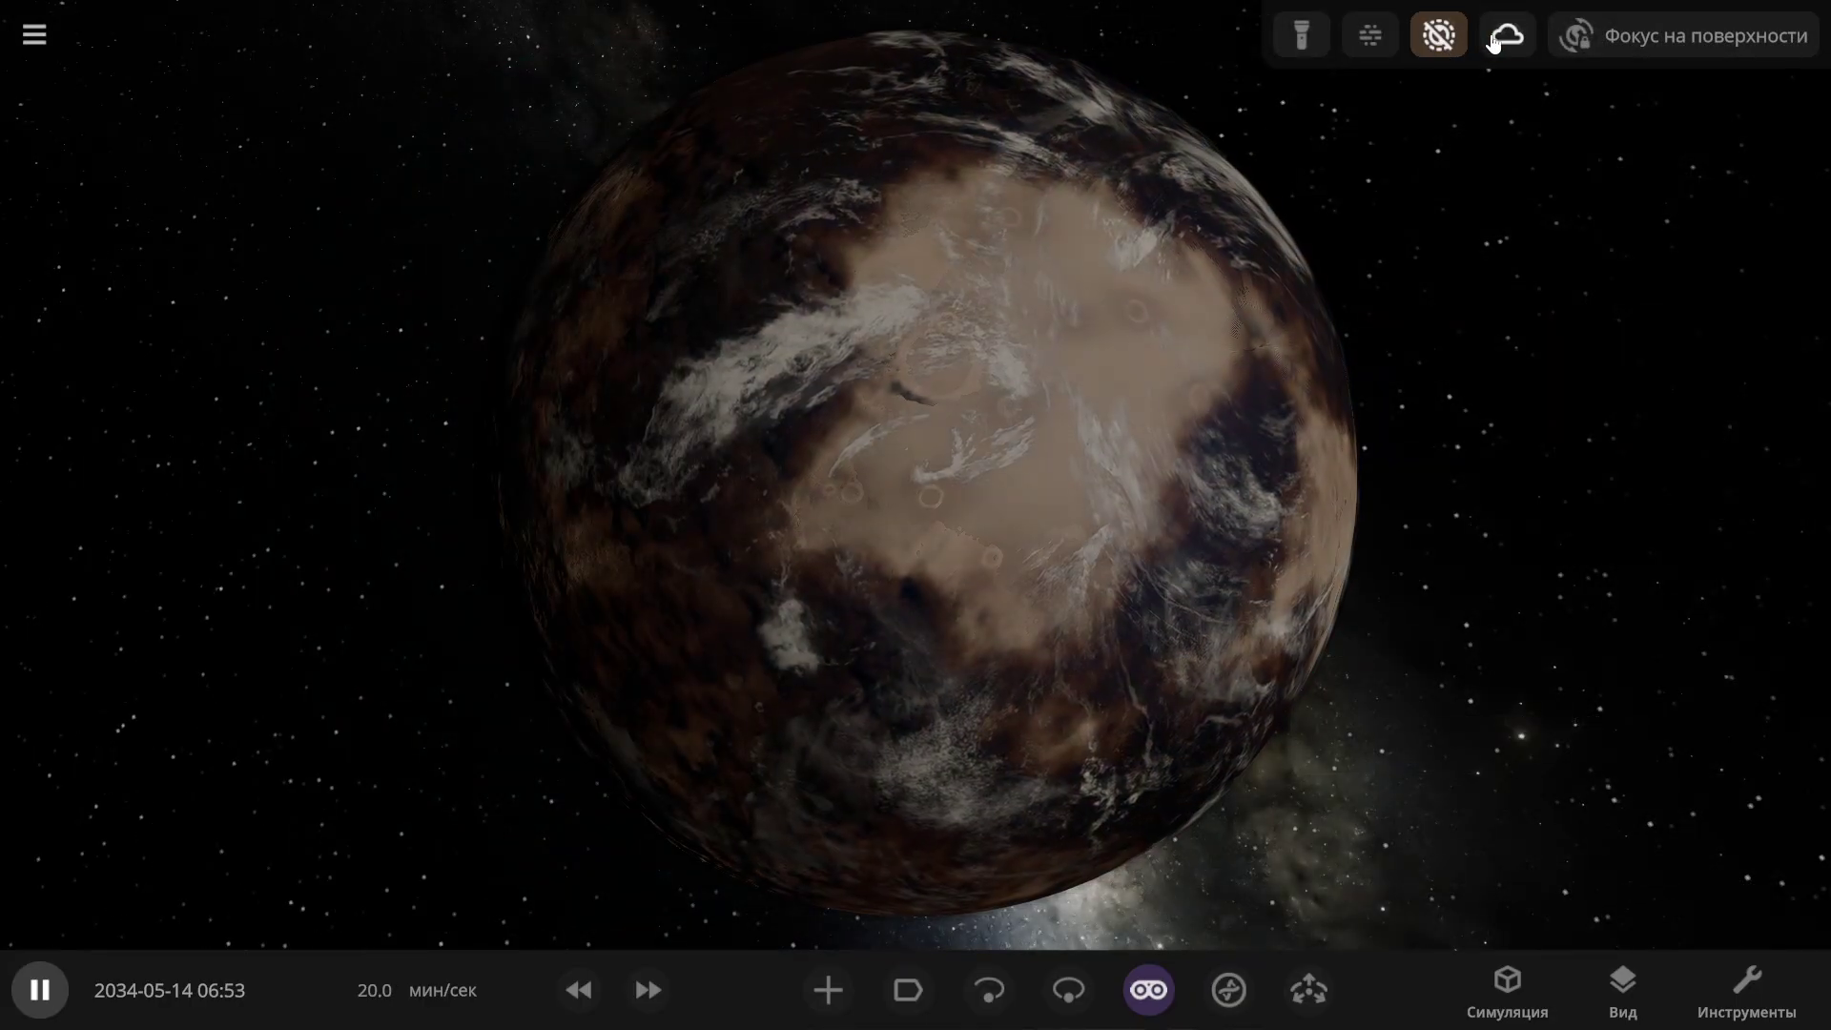
click(1507, 35)
drag(1067, 477, 951, 520)
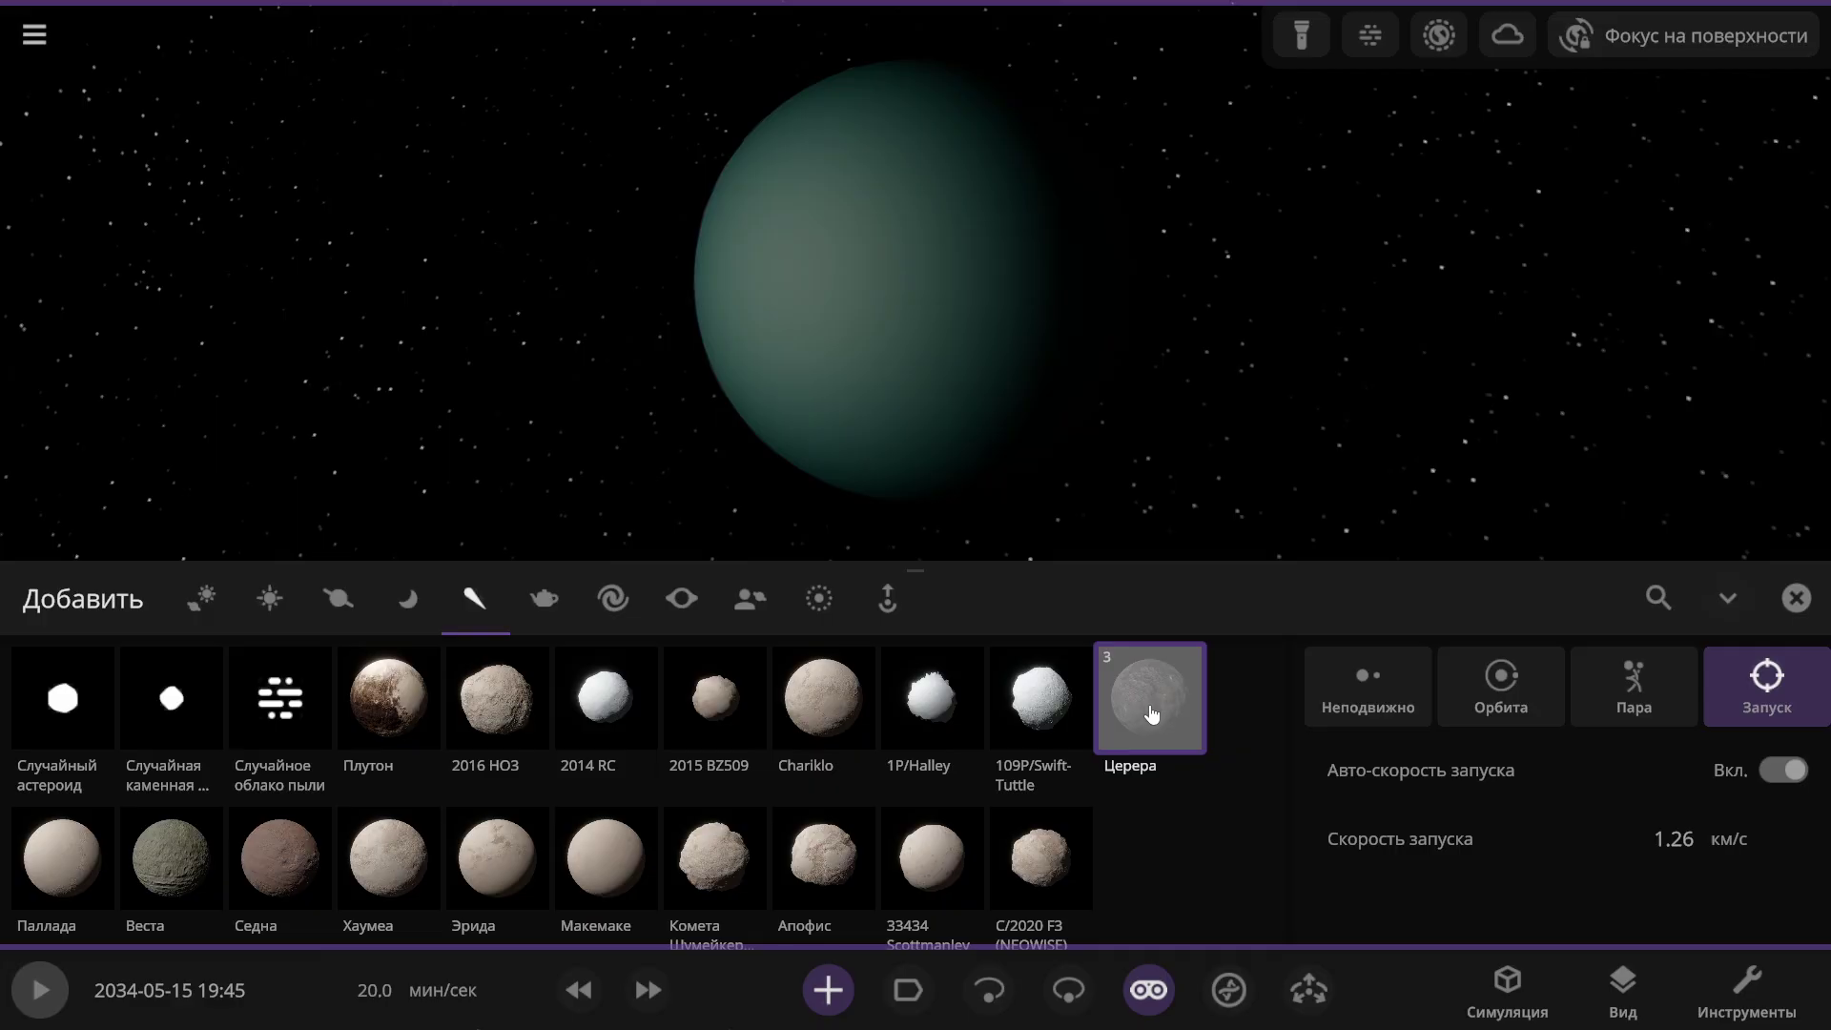
Step: Launch Ceres beside Pluto and multiply its speed tenfold to 127 km/s
click(644, 287)
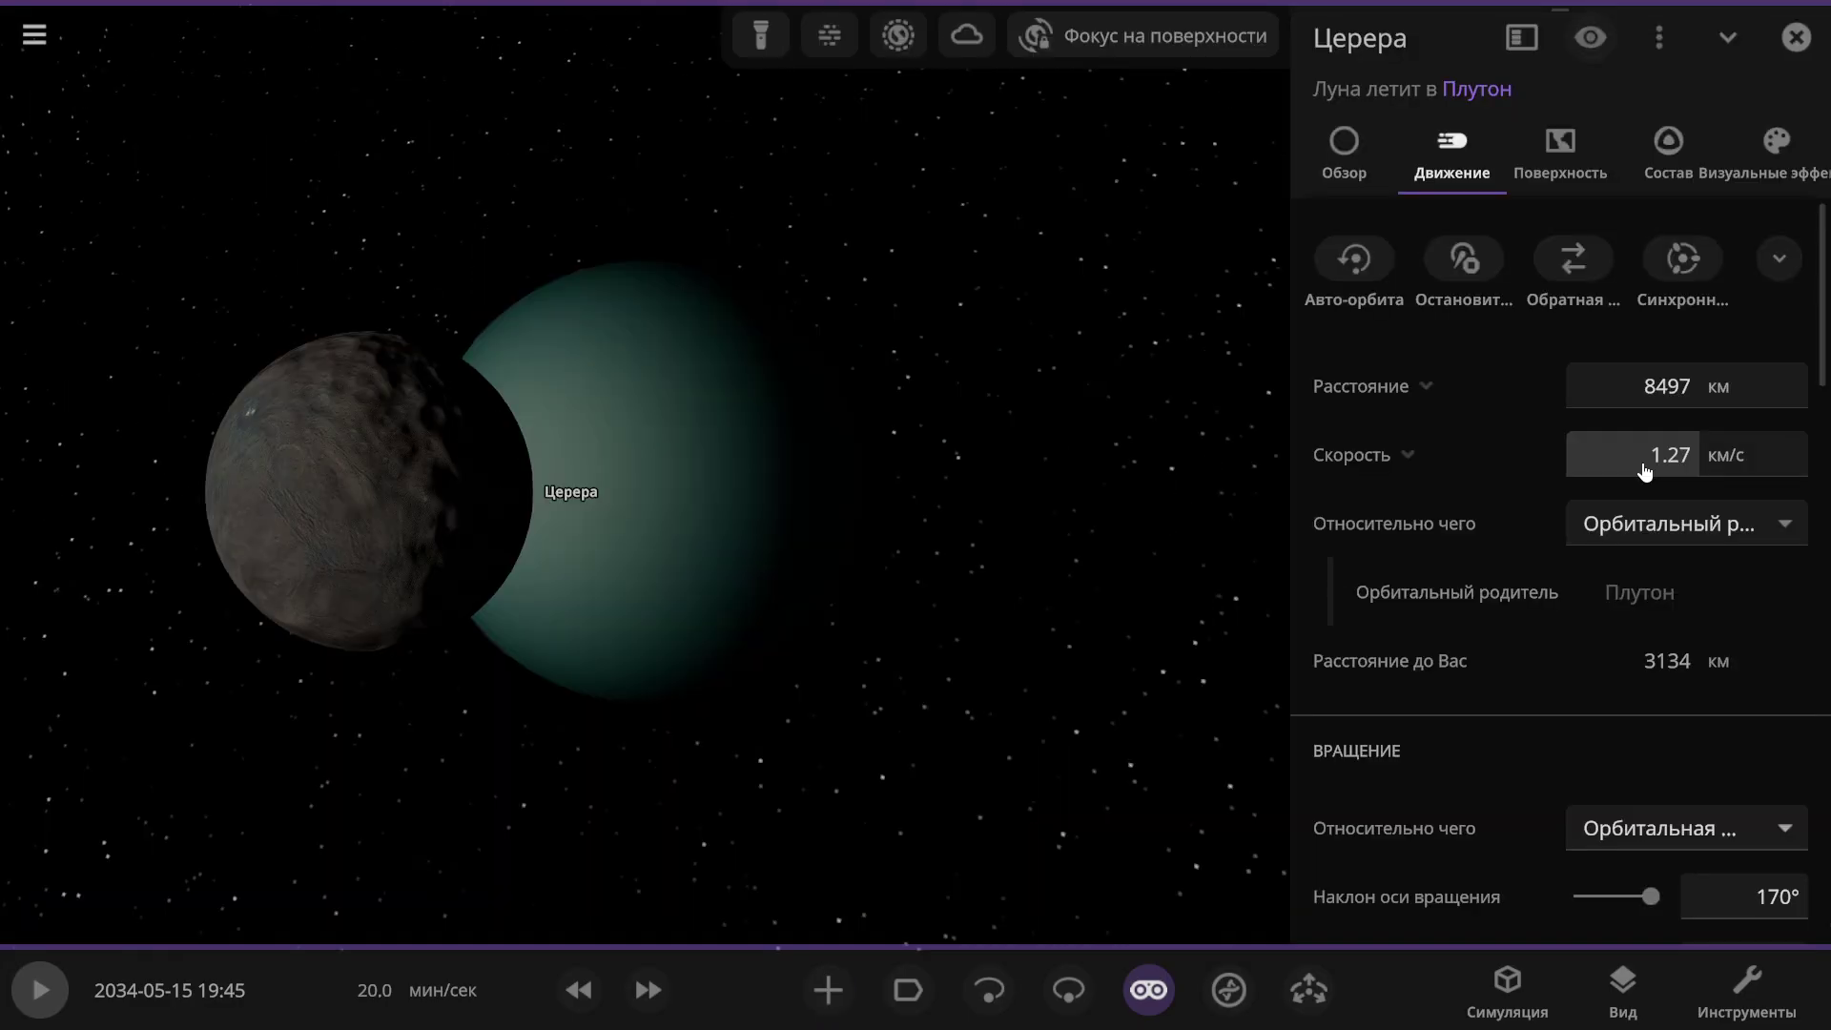
click(1647, 467)
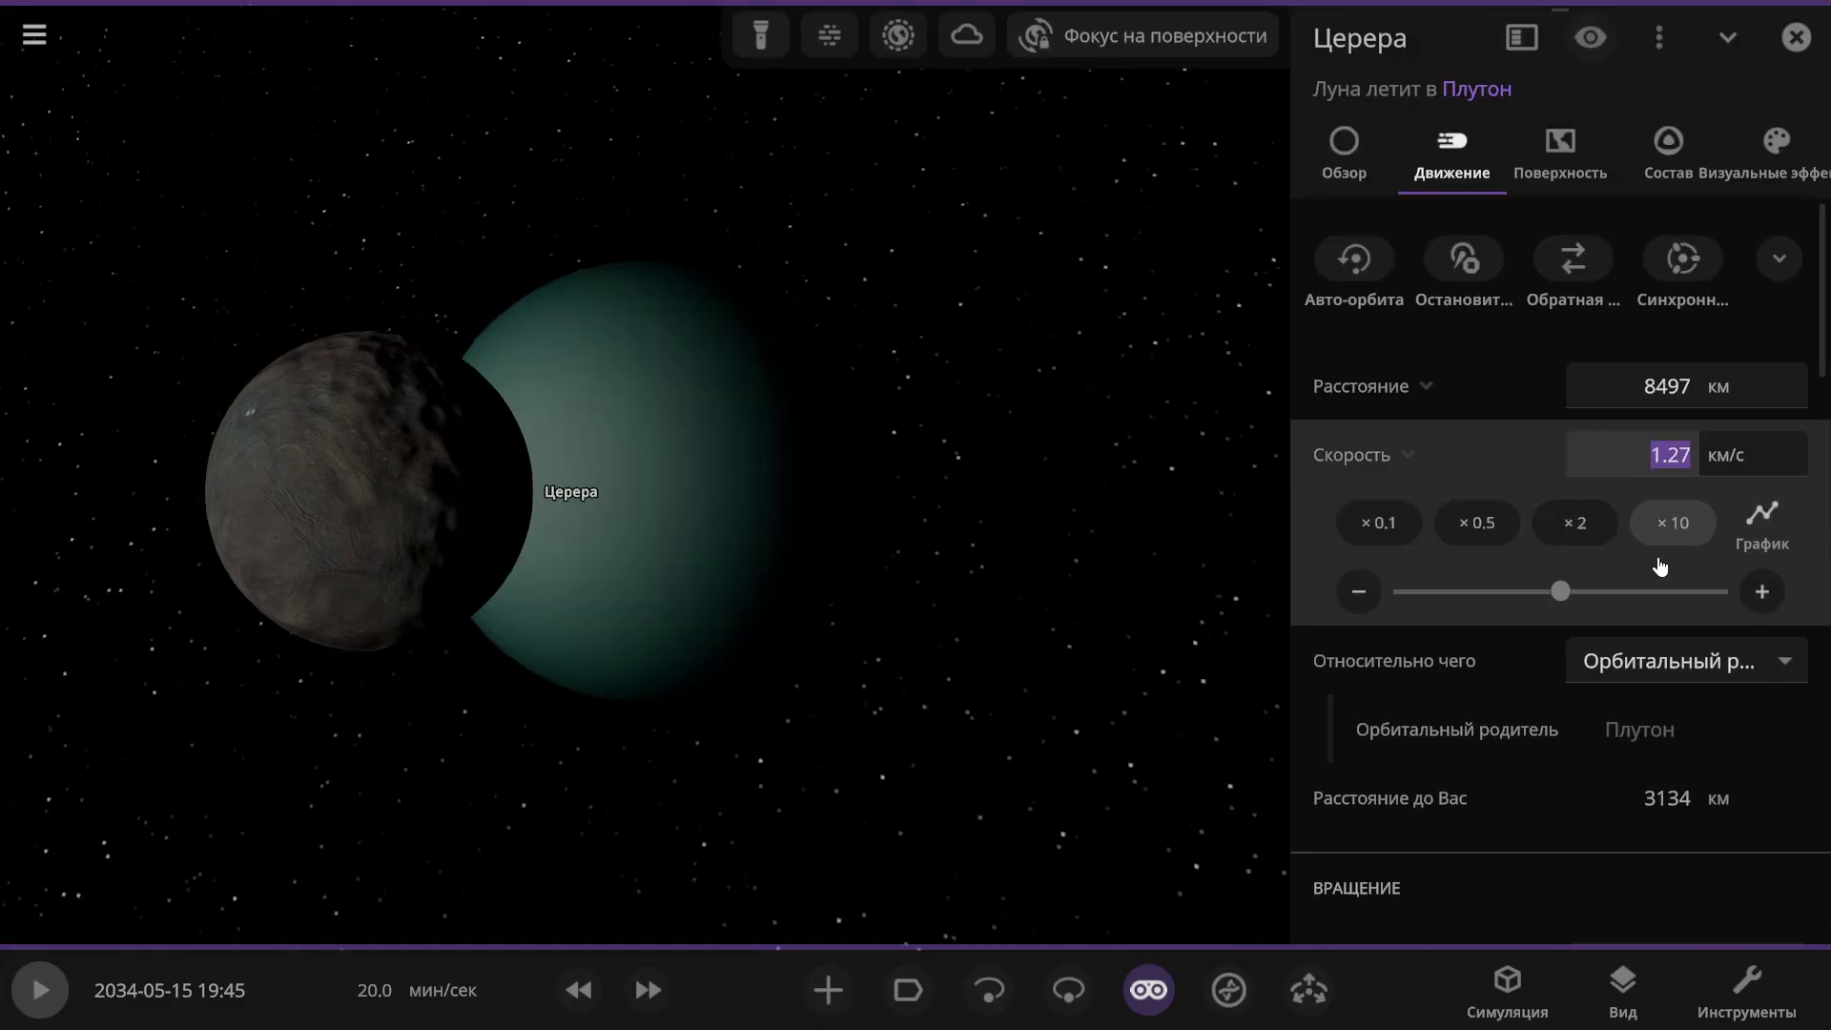
click(1678, 525)
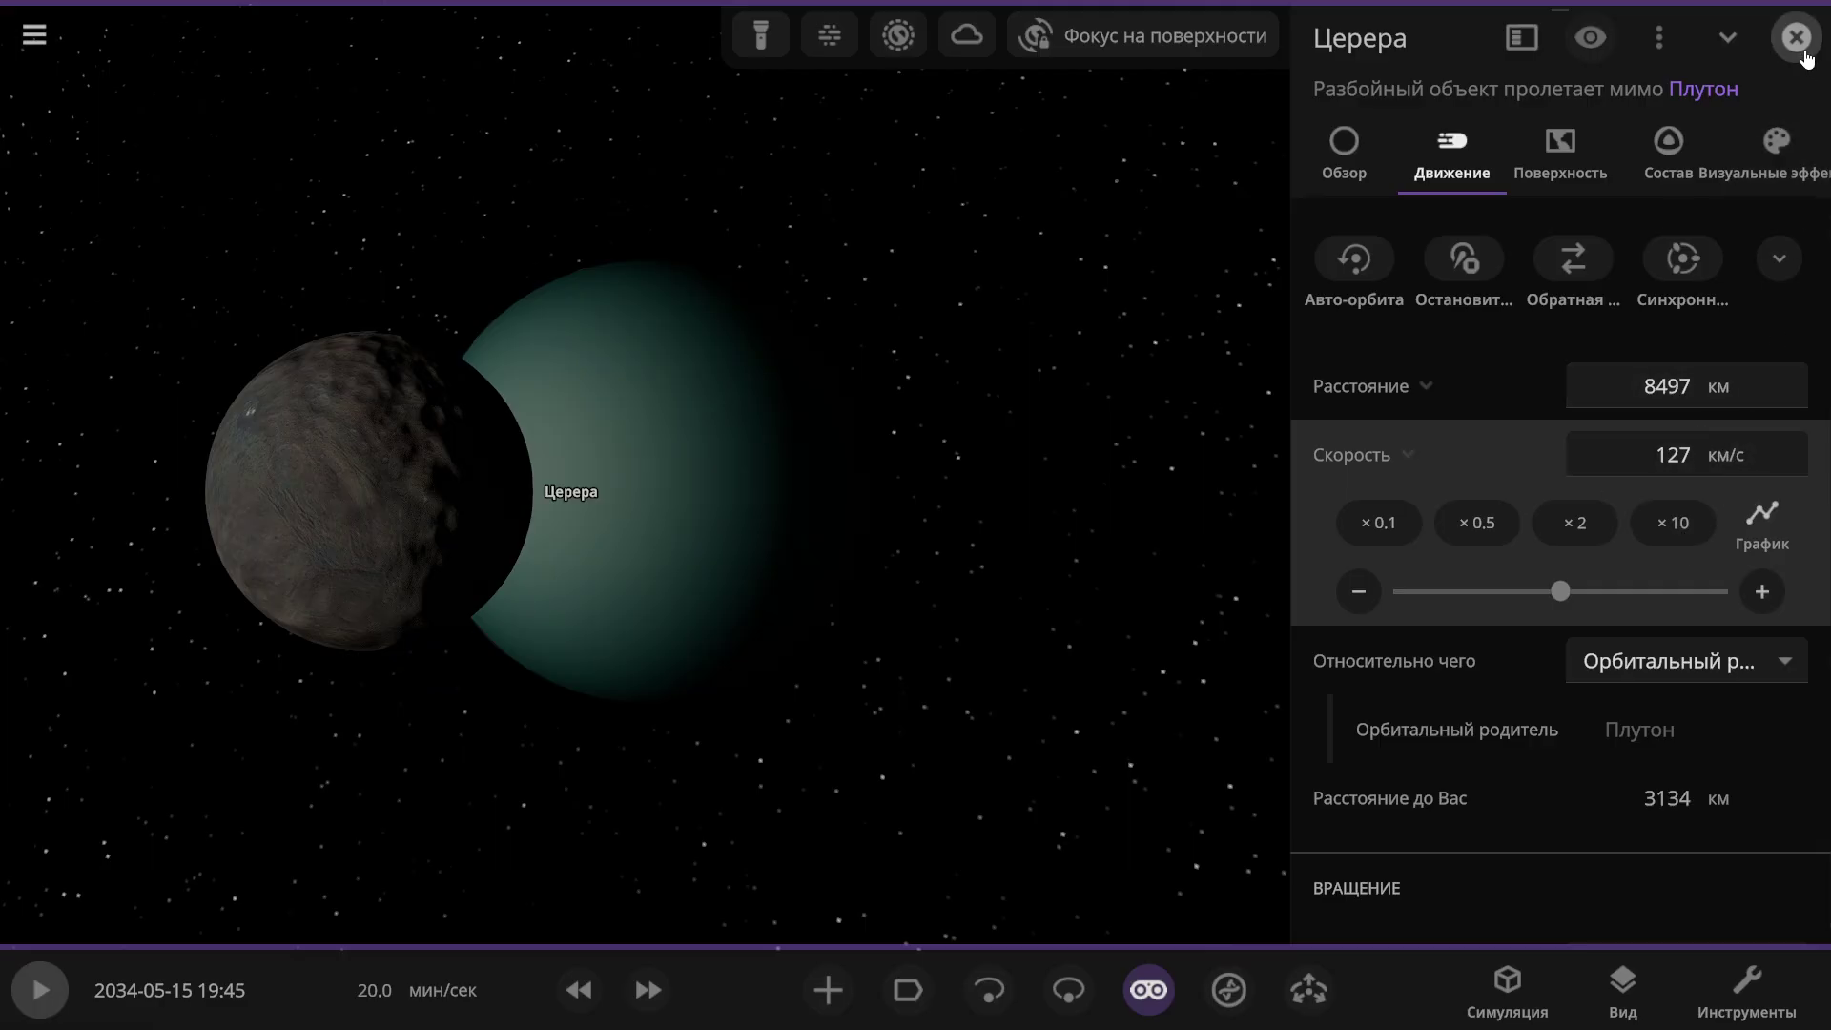
click(1797, 40)
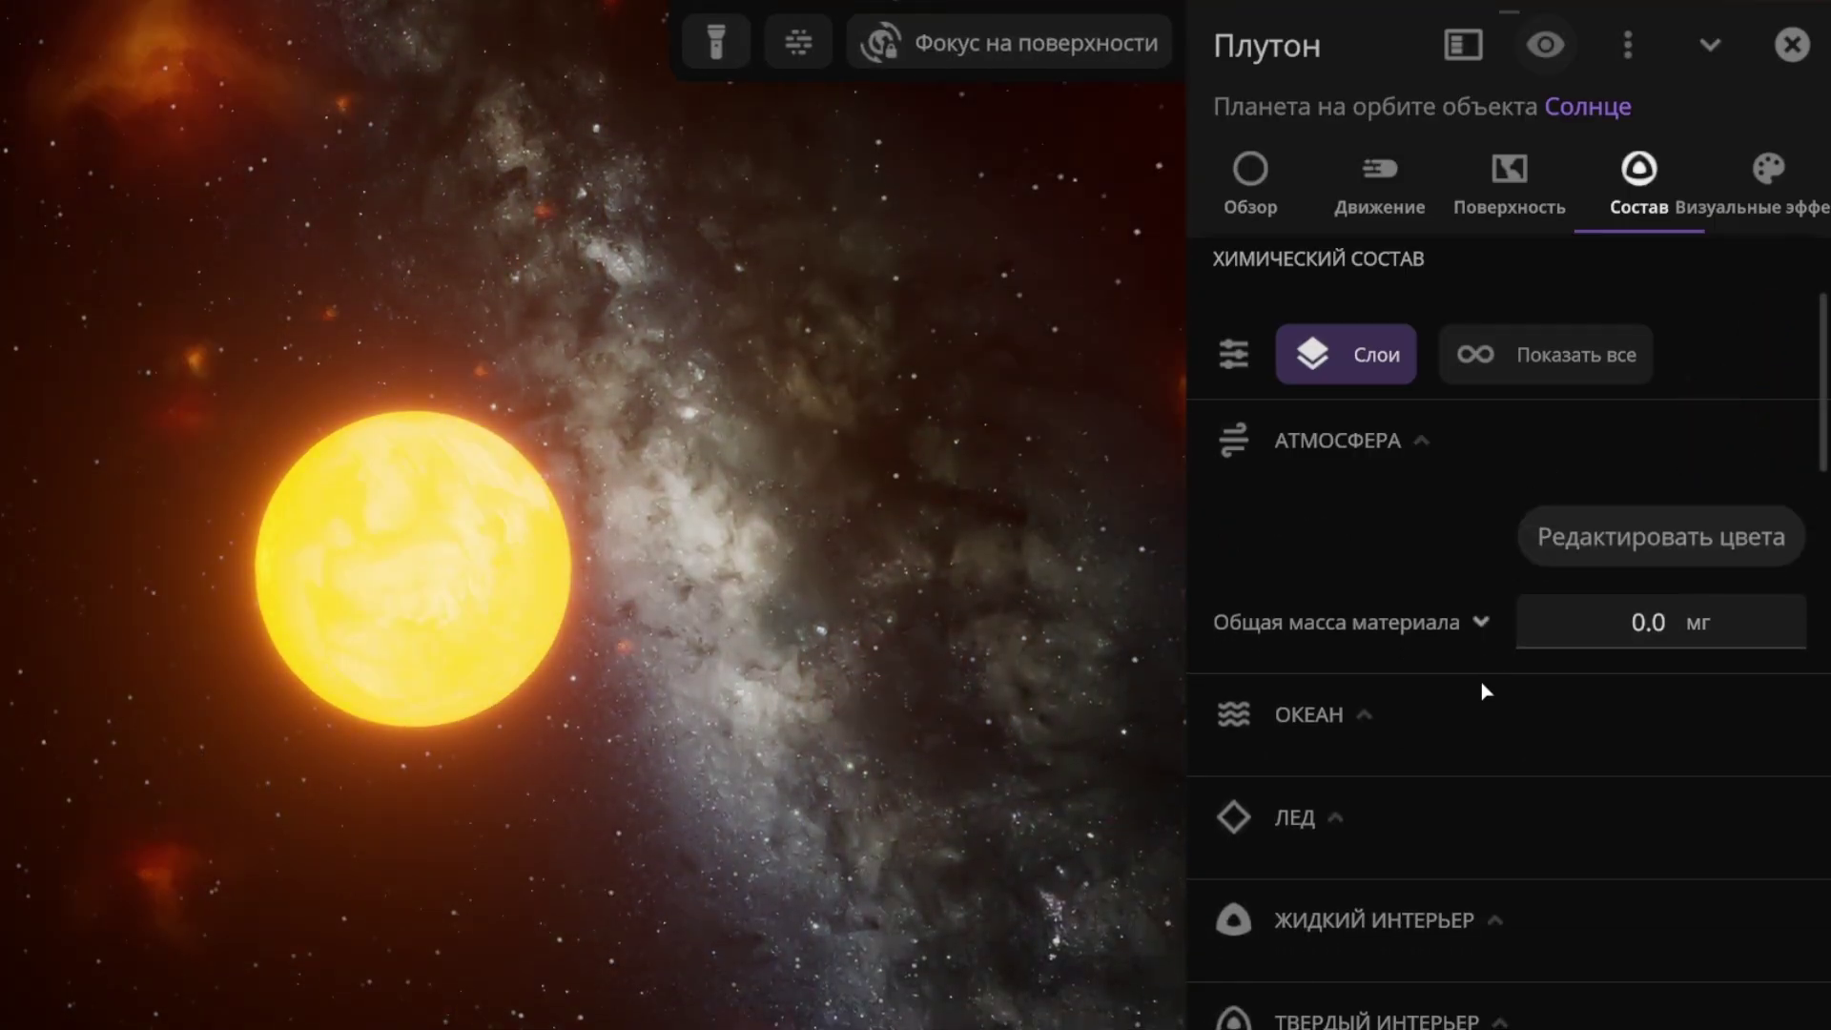
Step: Scroll through Pluto's Состав layers while its atmosphere boils off and the surface cools
scroll(1440, 833, down, 3)
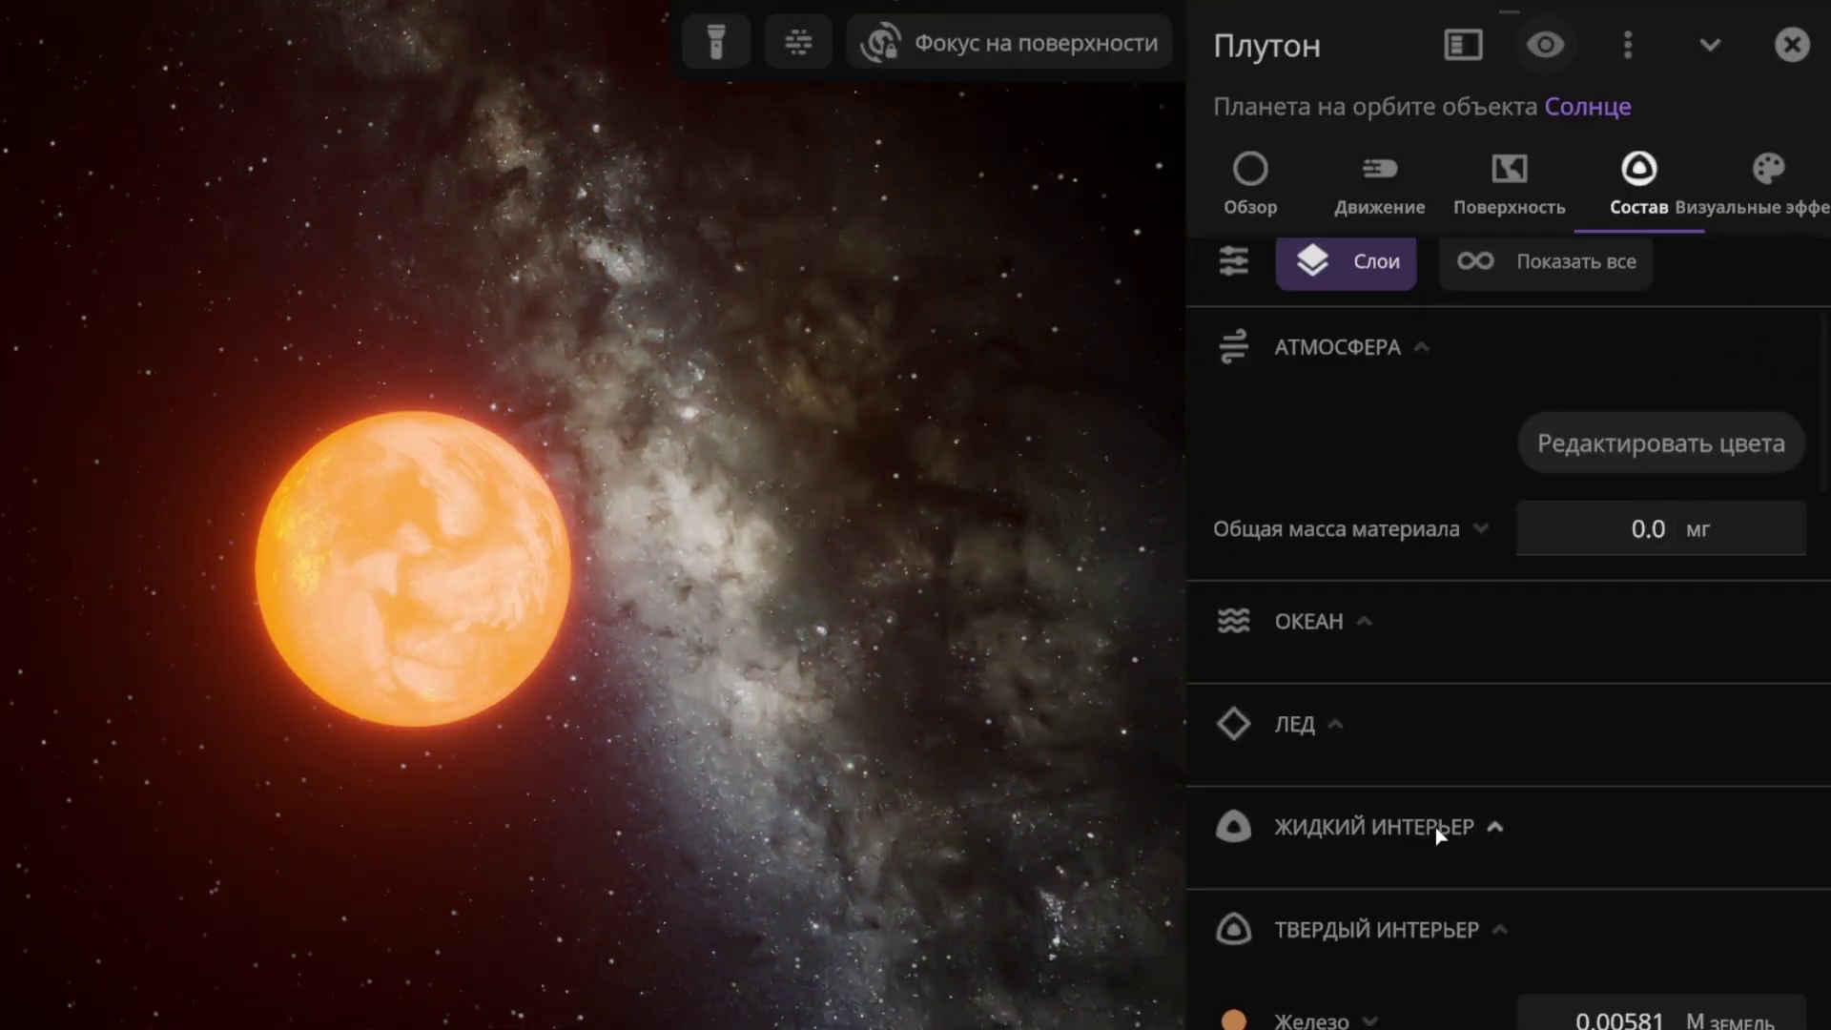
scroll(1440, 833, up, 3)
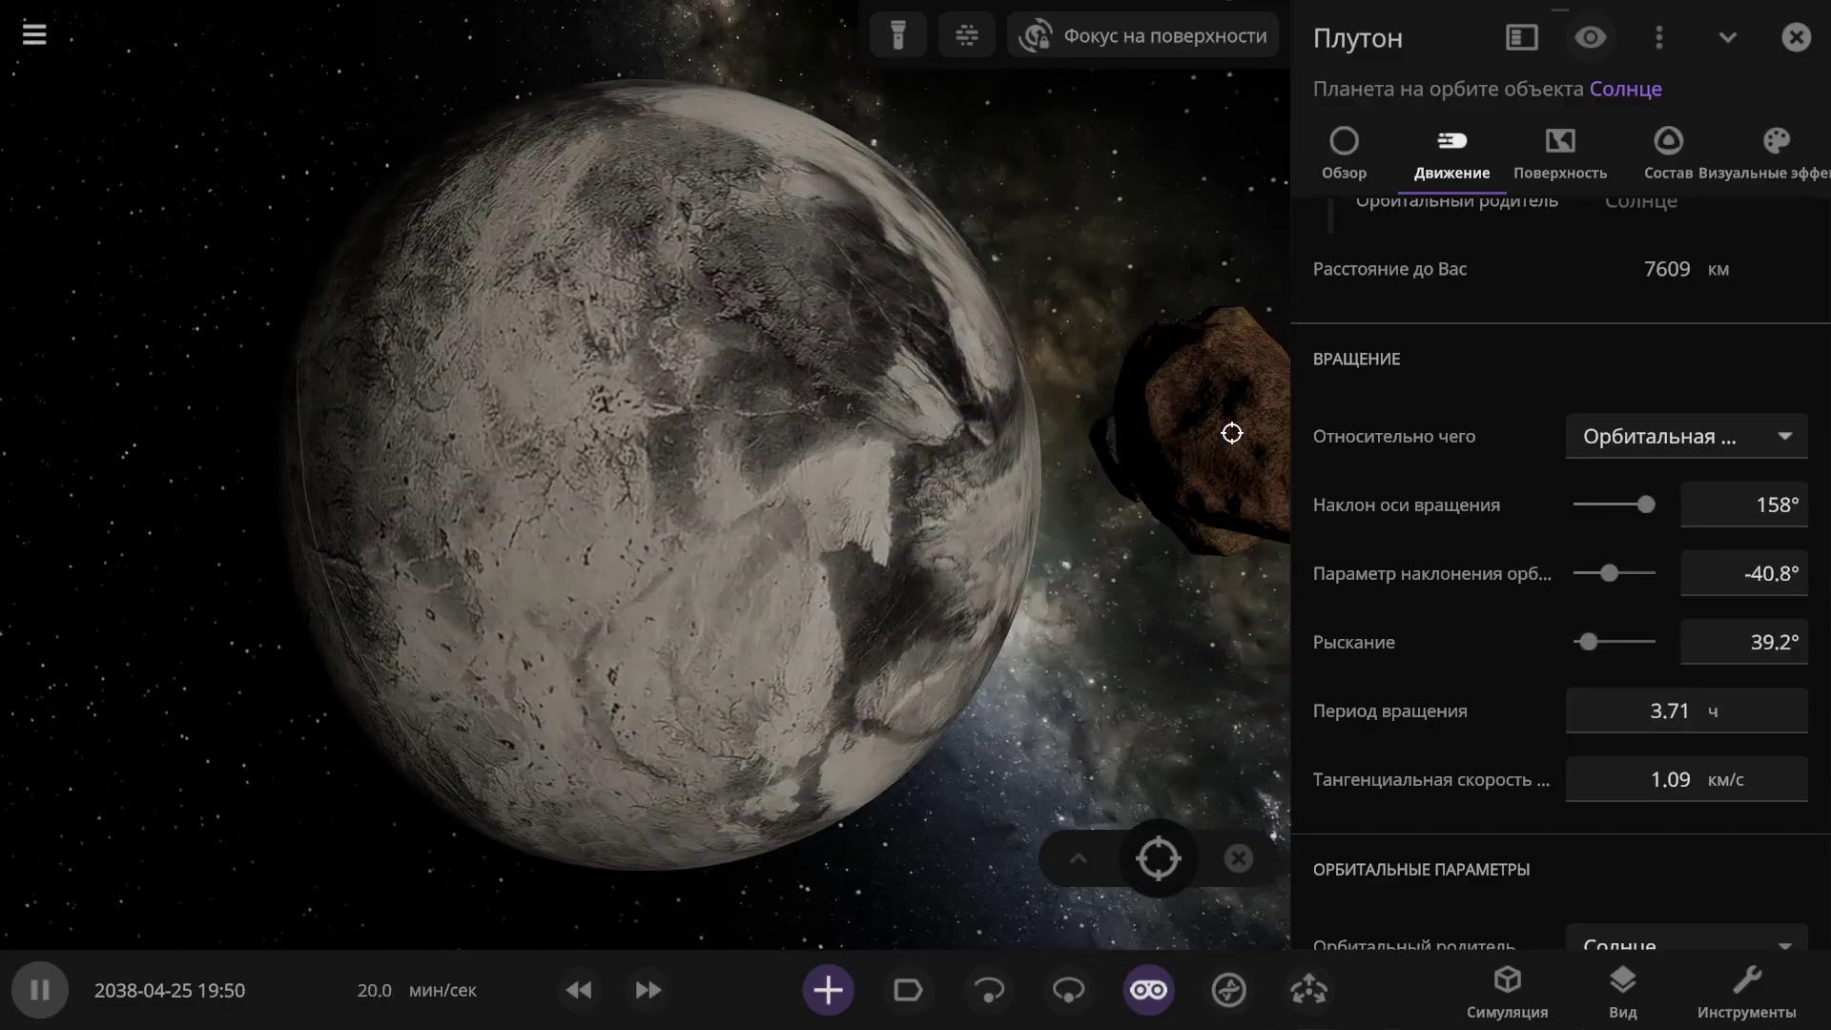
Step: Launch another rock at Pluto and zoom out to the whole solar system view
click(1250, 429)
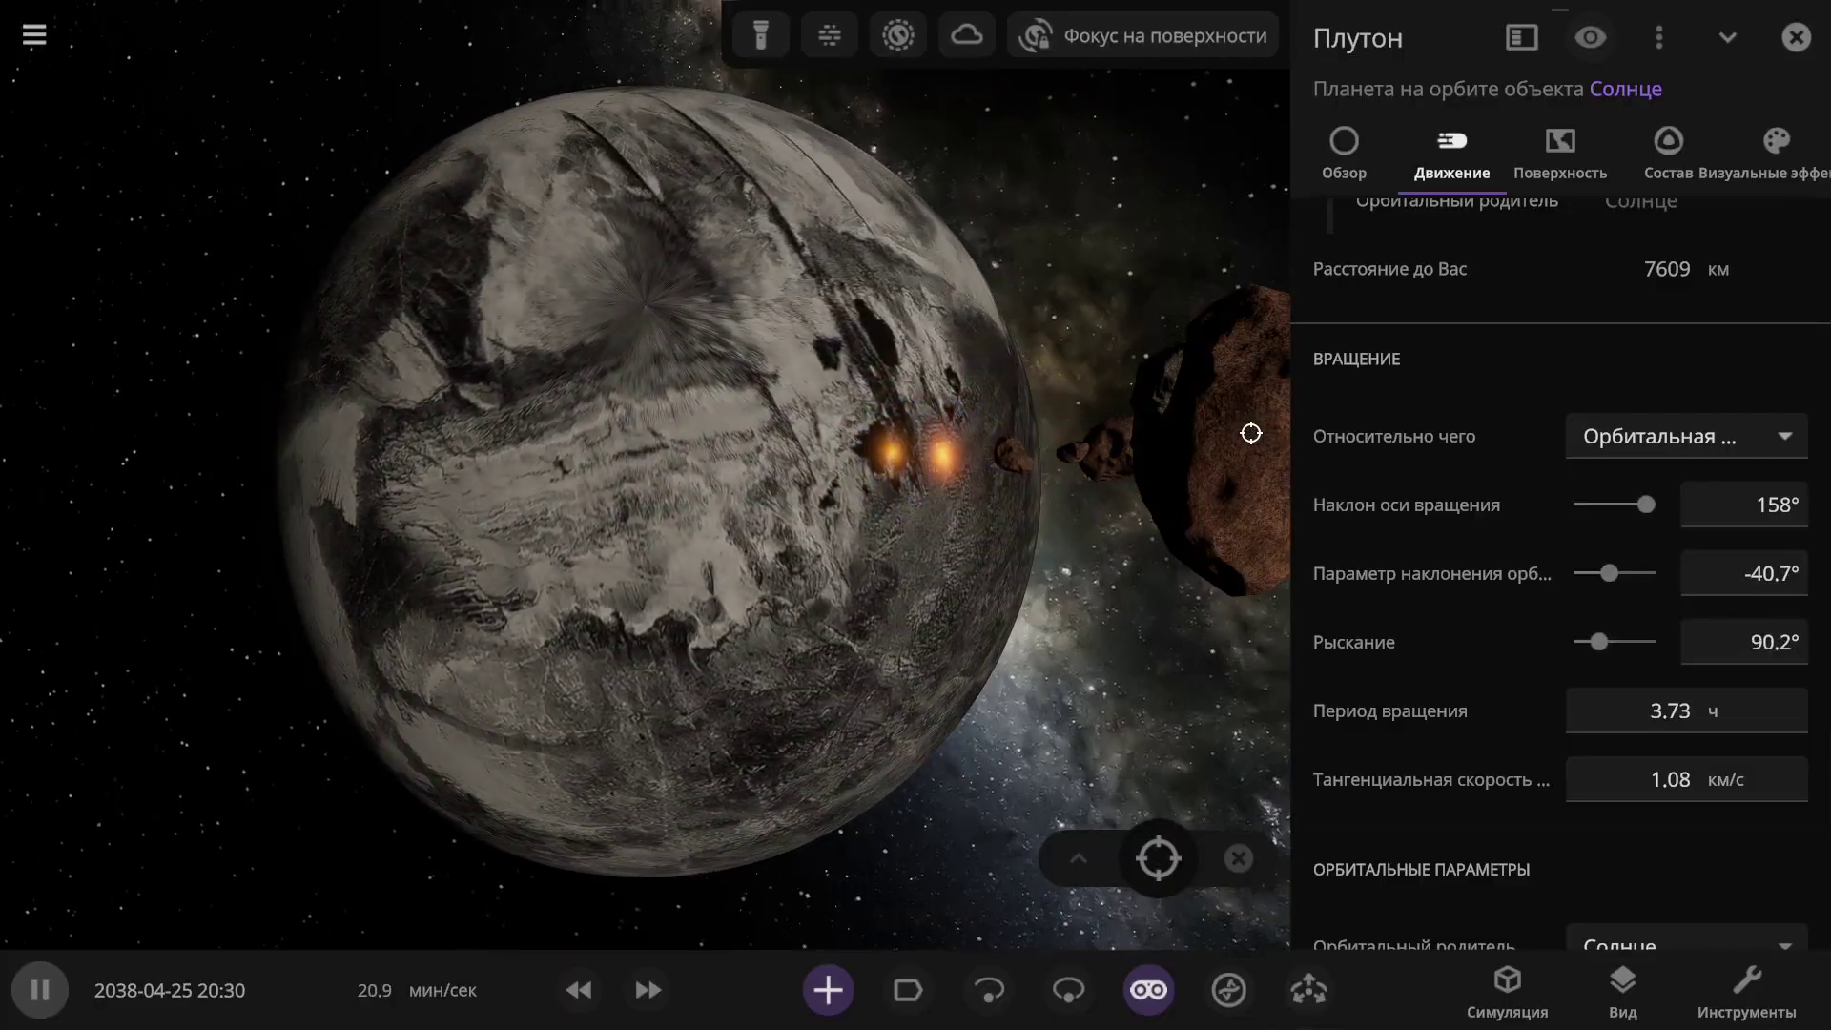
scroll(1716, 542, down, 3)
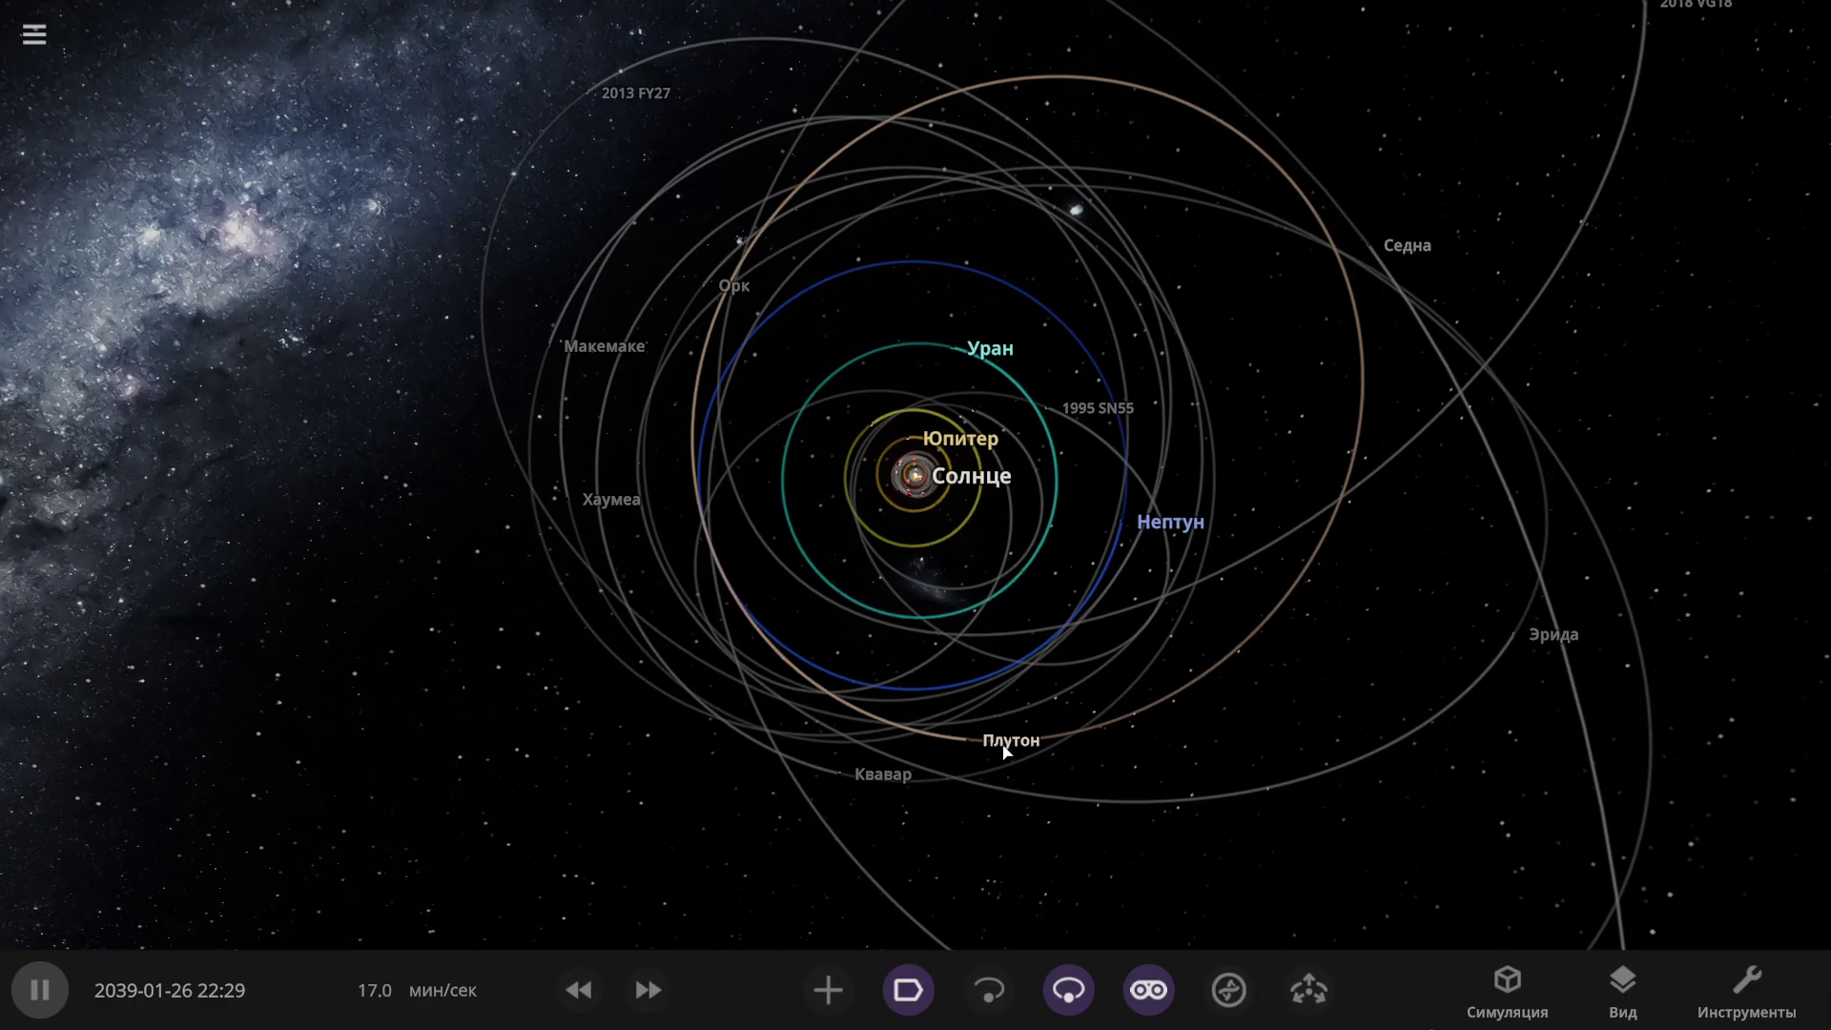
Step: Select Pluto and set its Эксцентриситет on the Движение tab to 0.2
click(1004, 748)
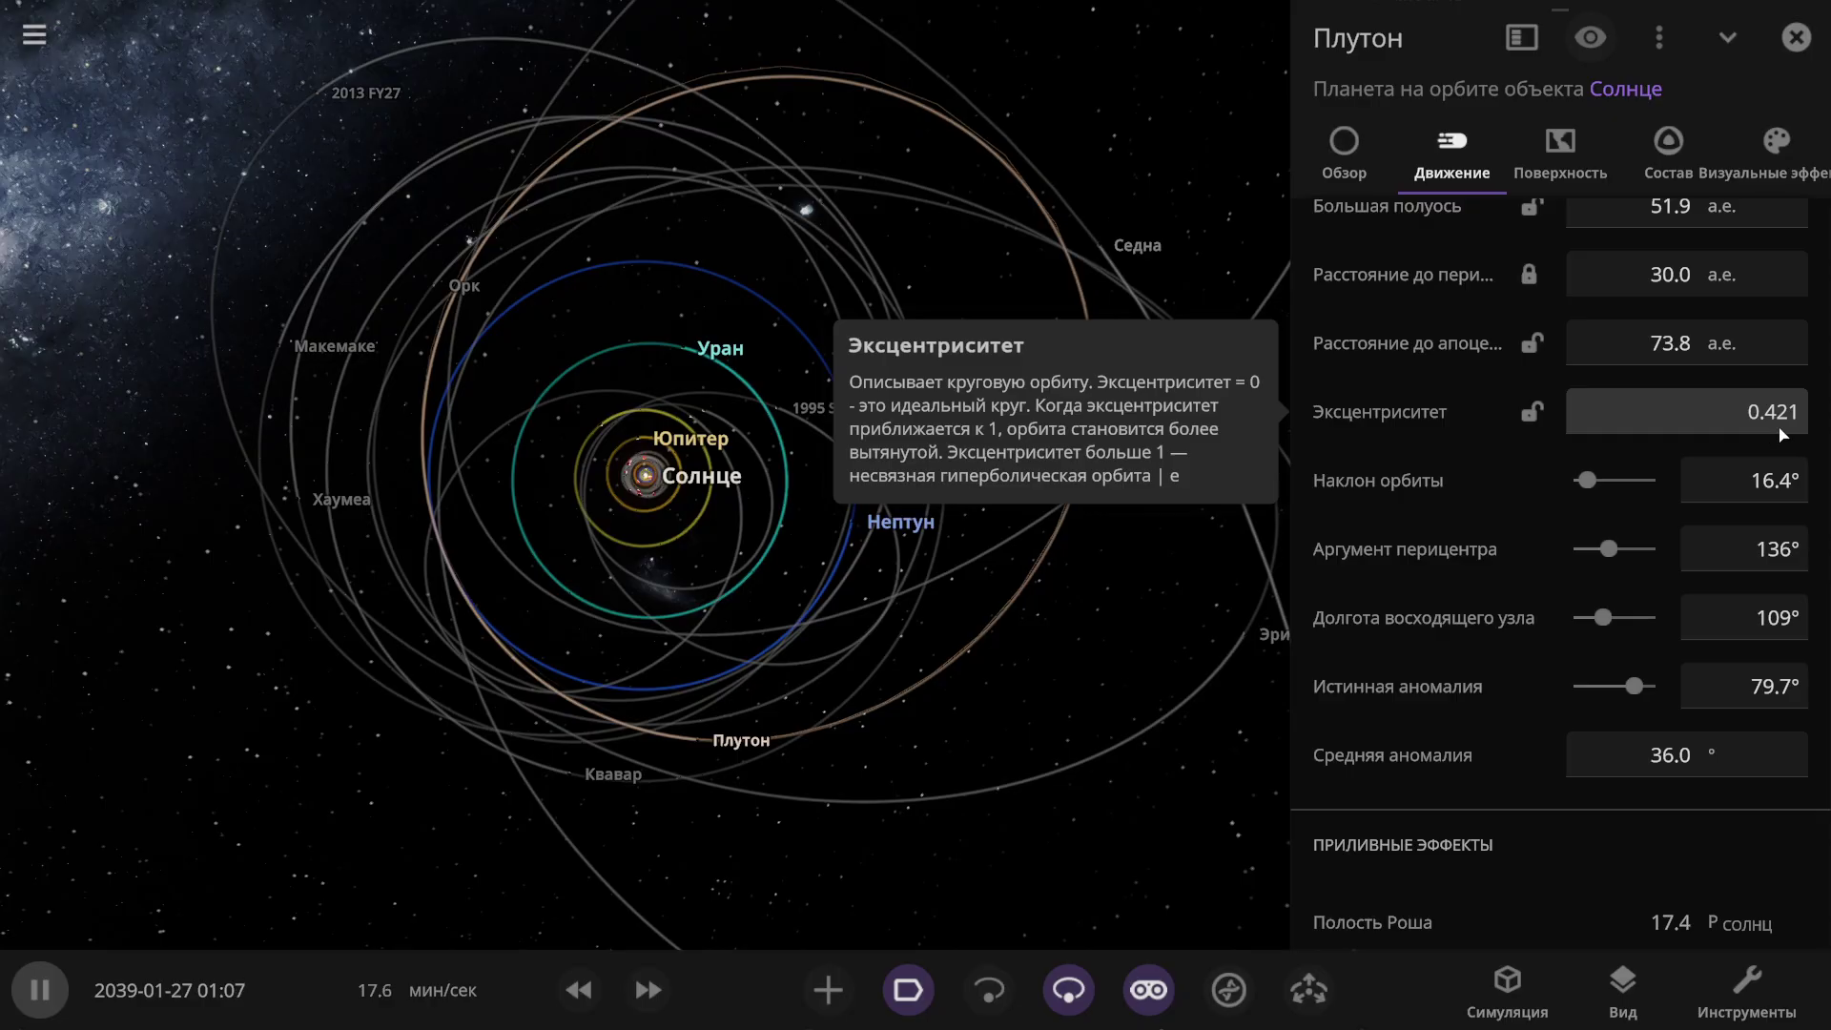
click(1740, 408)
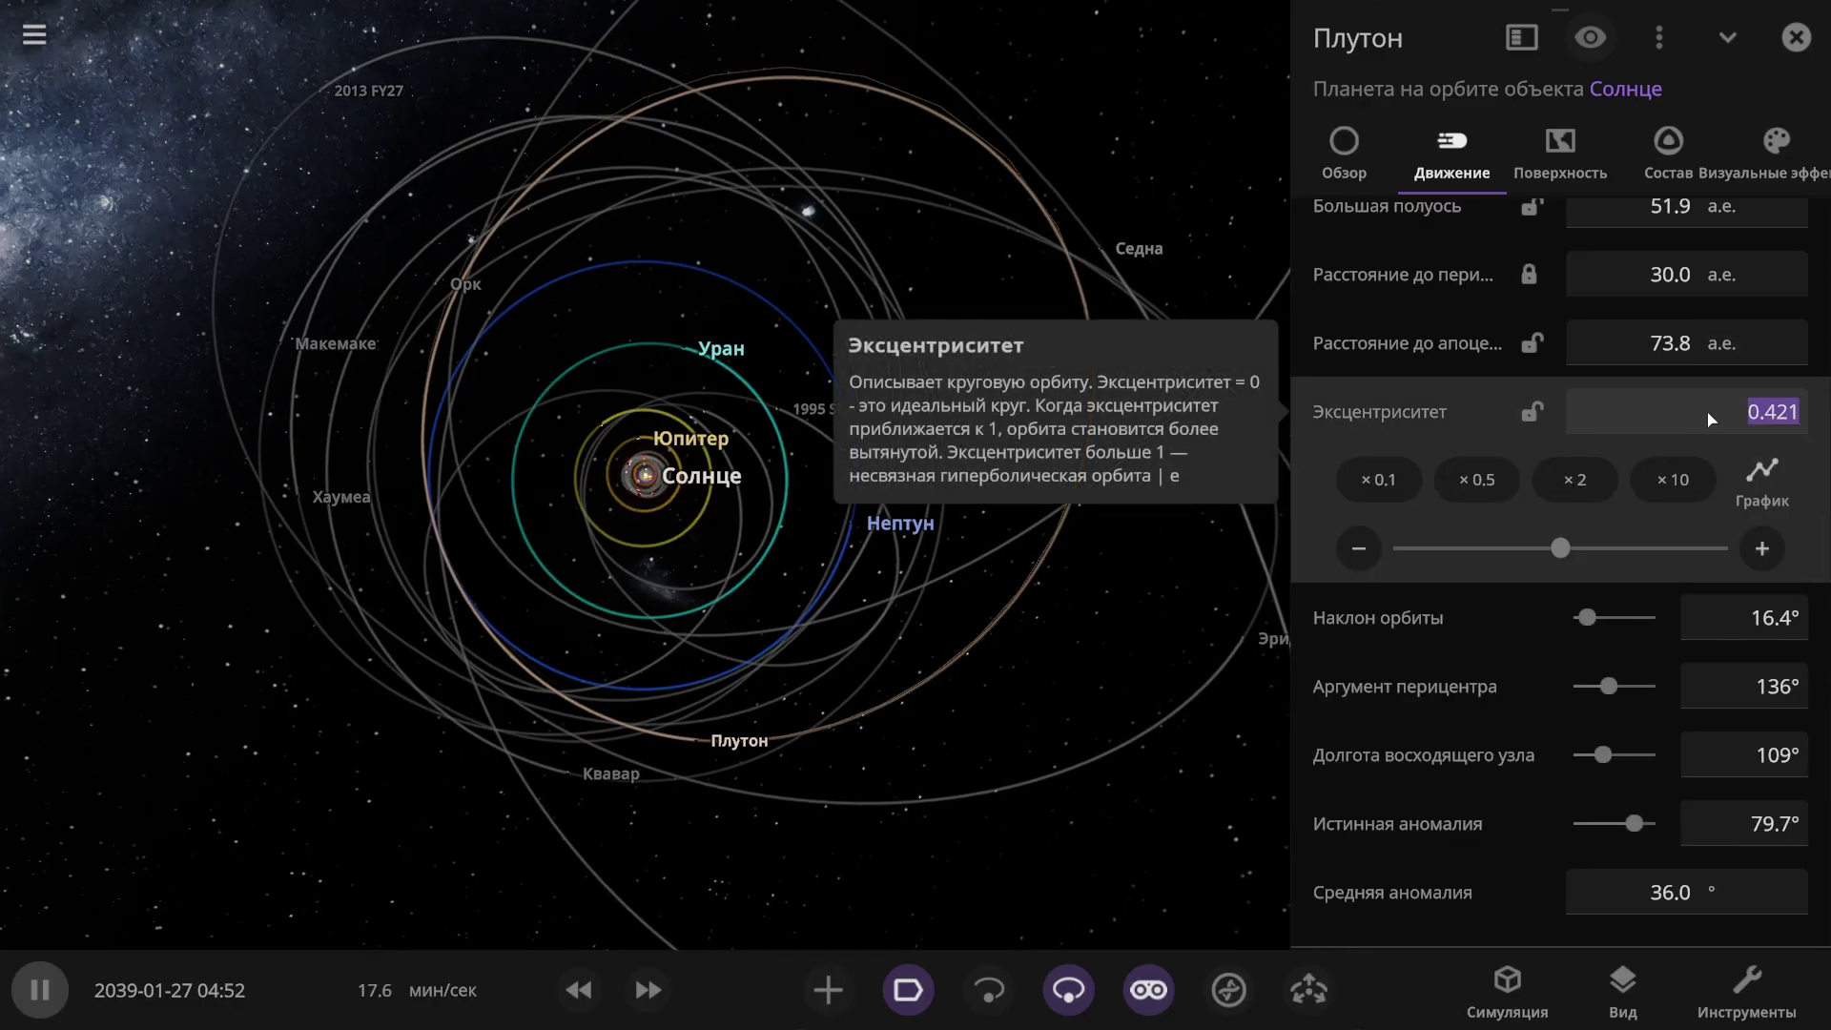
text(0.2)
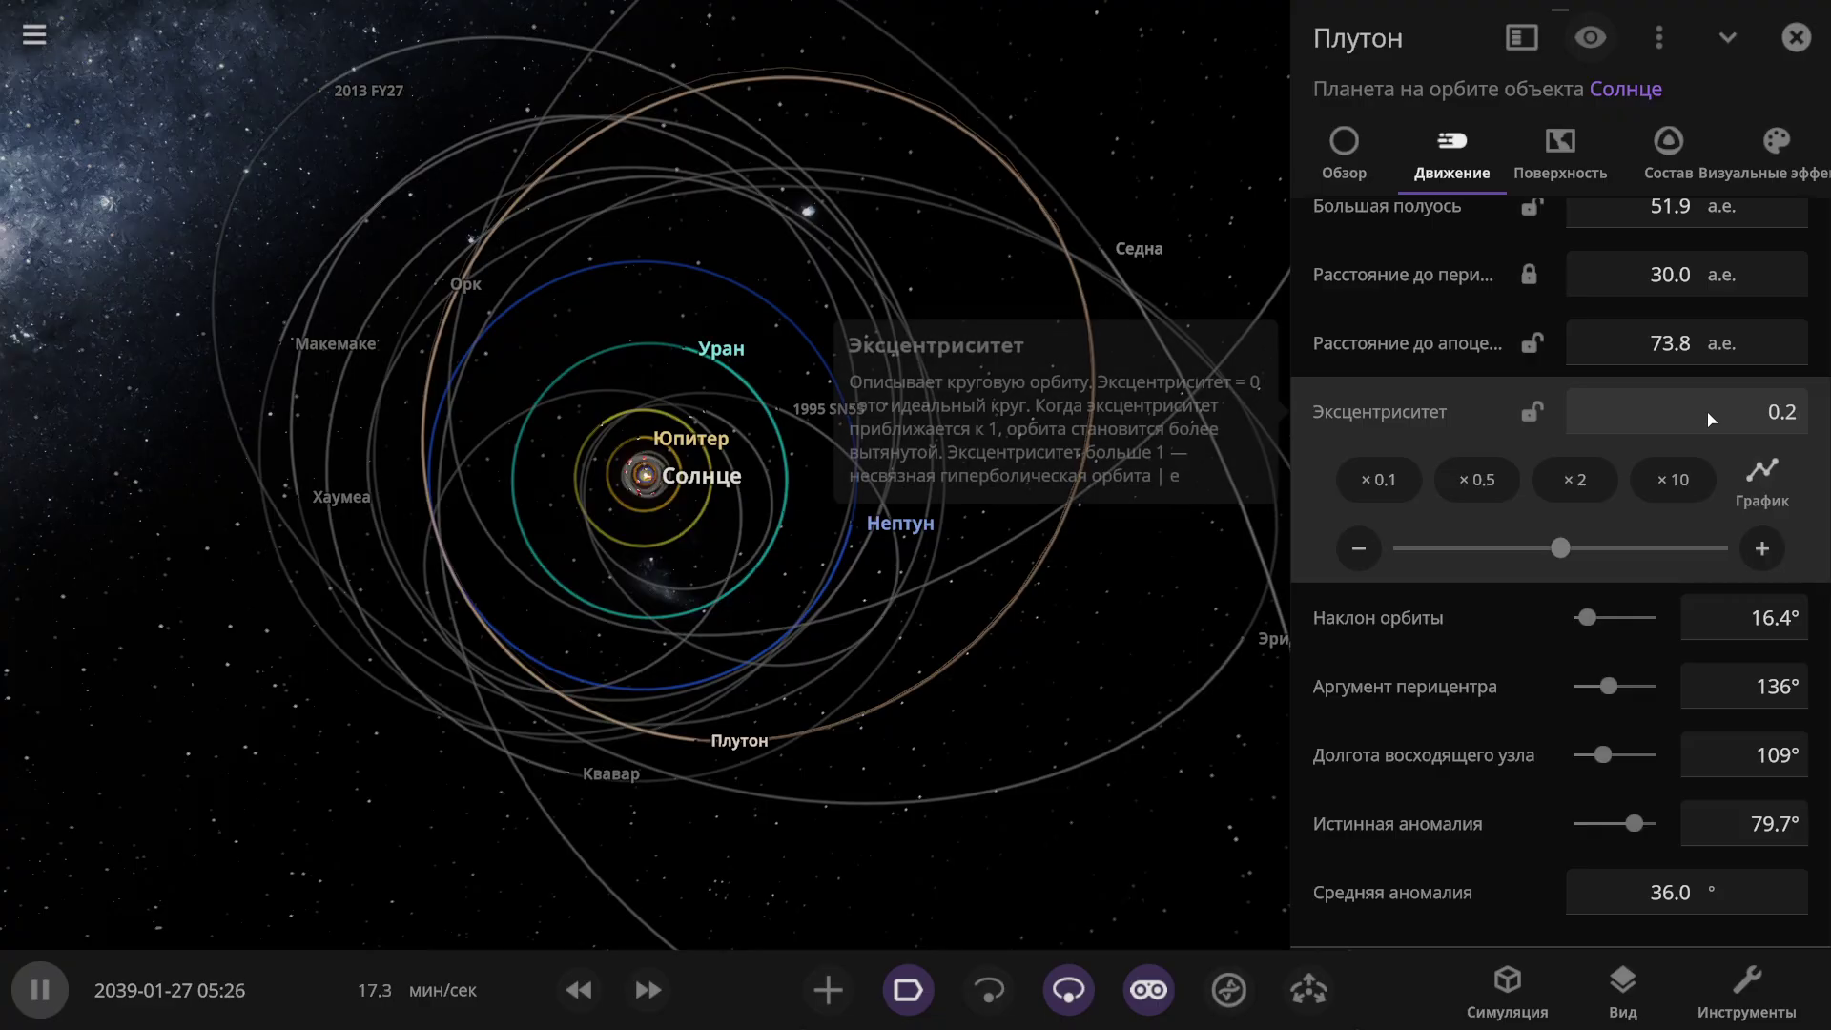
key(Return)
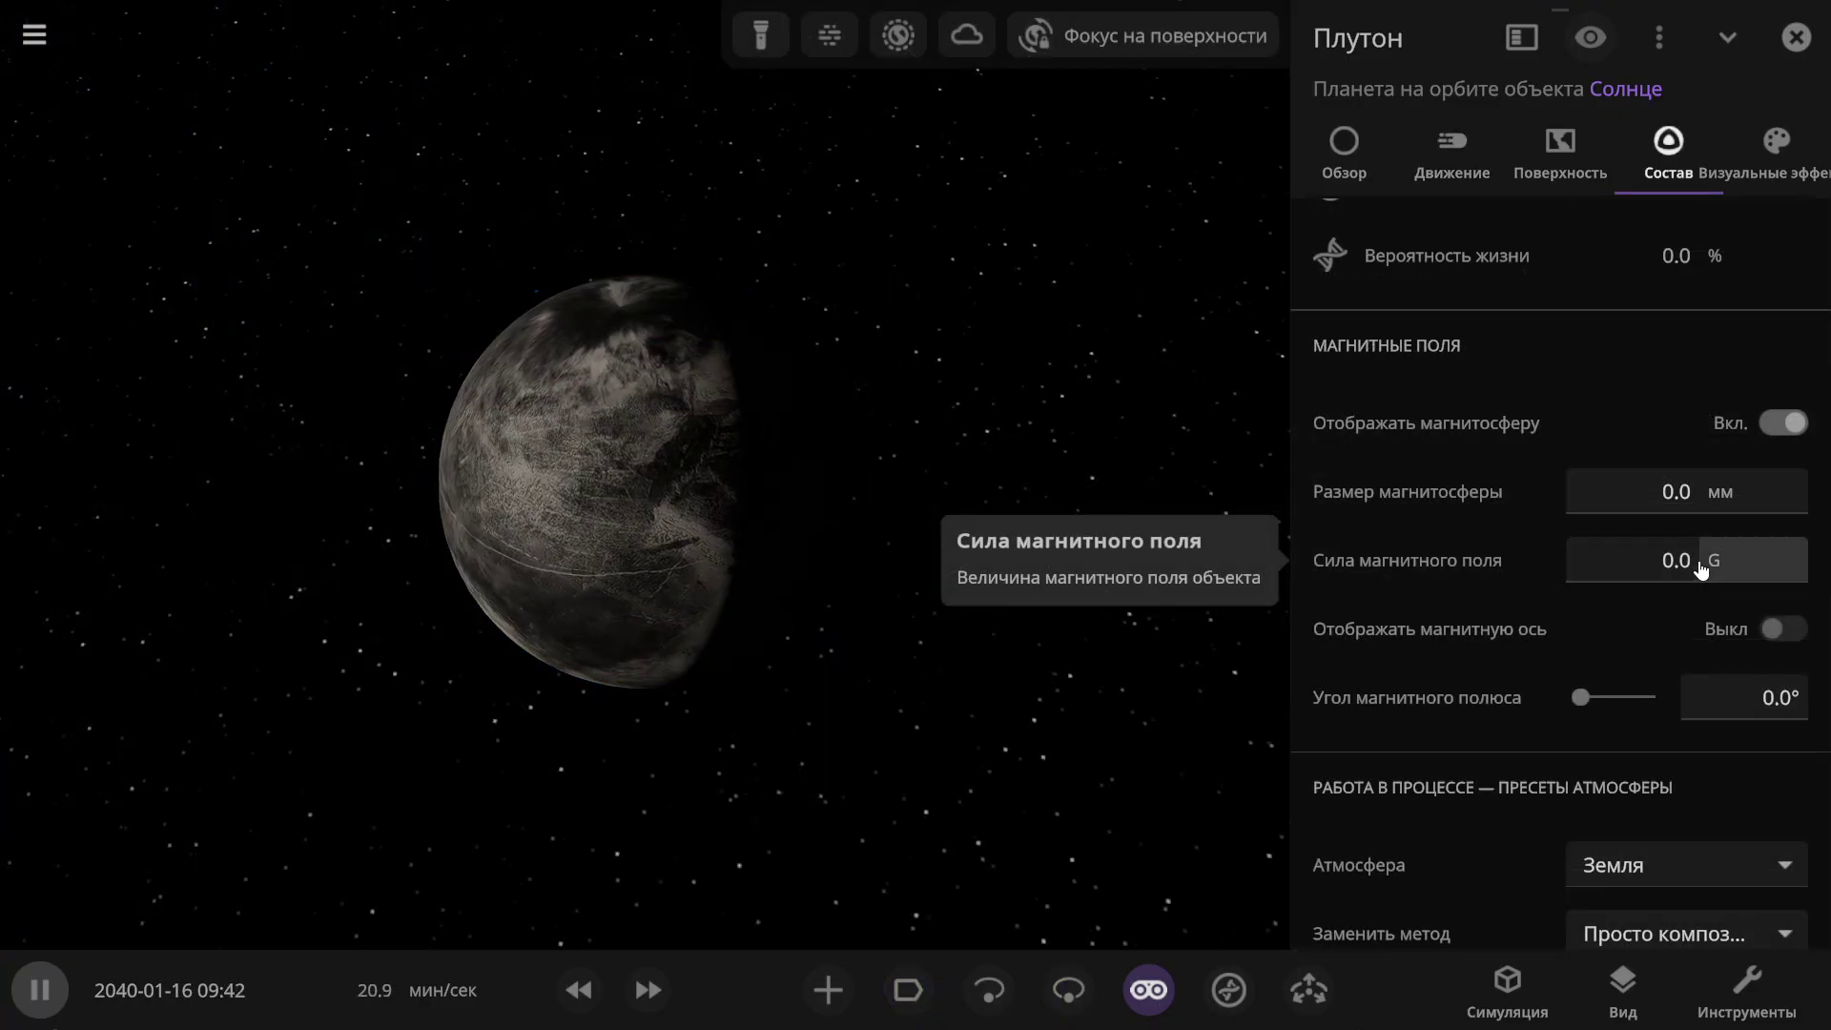
click(1697, 560)
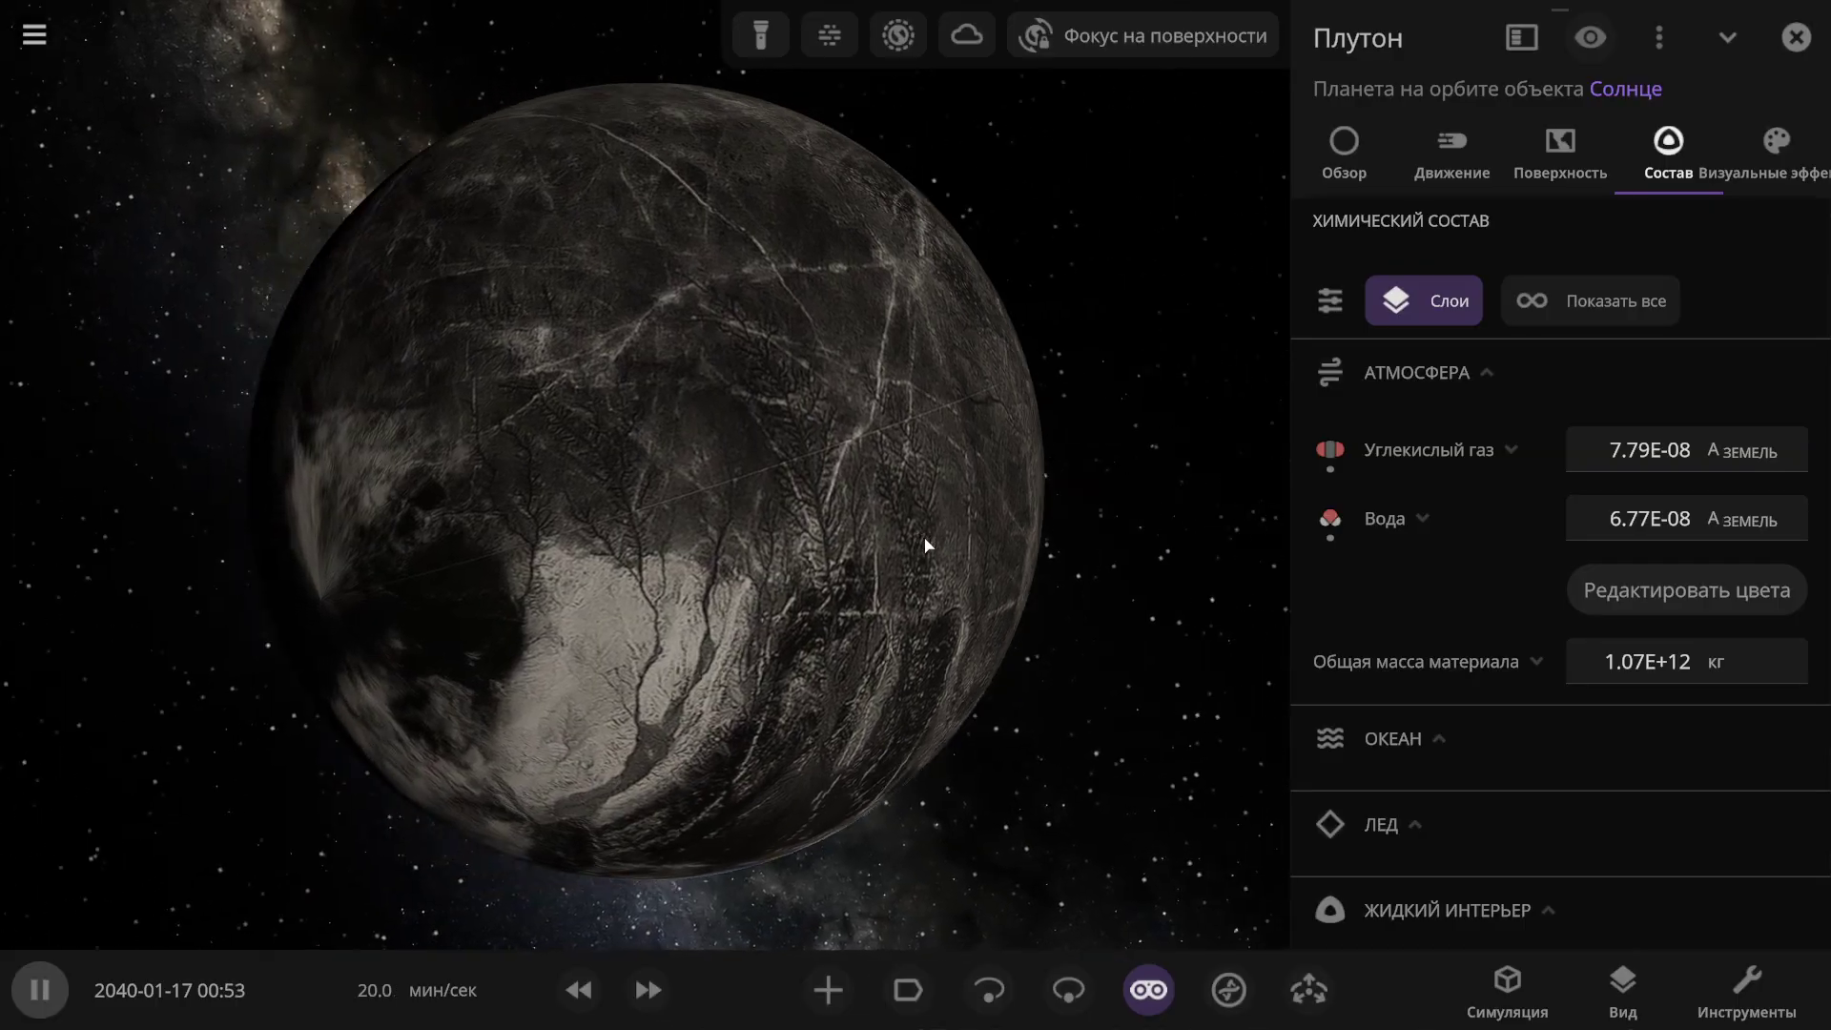
drag(925, 545, 481, 546)
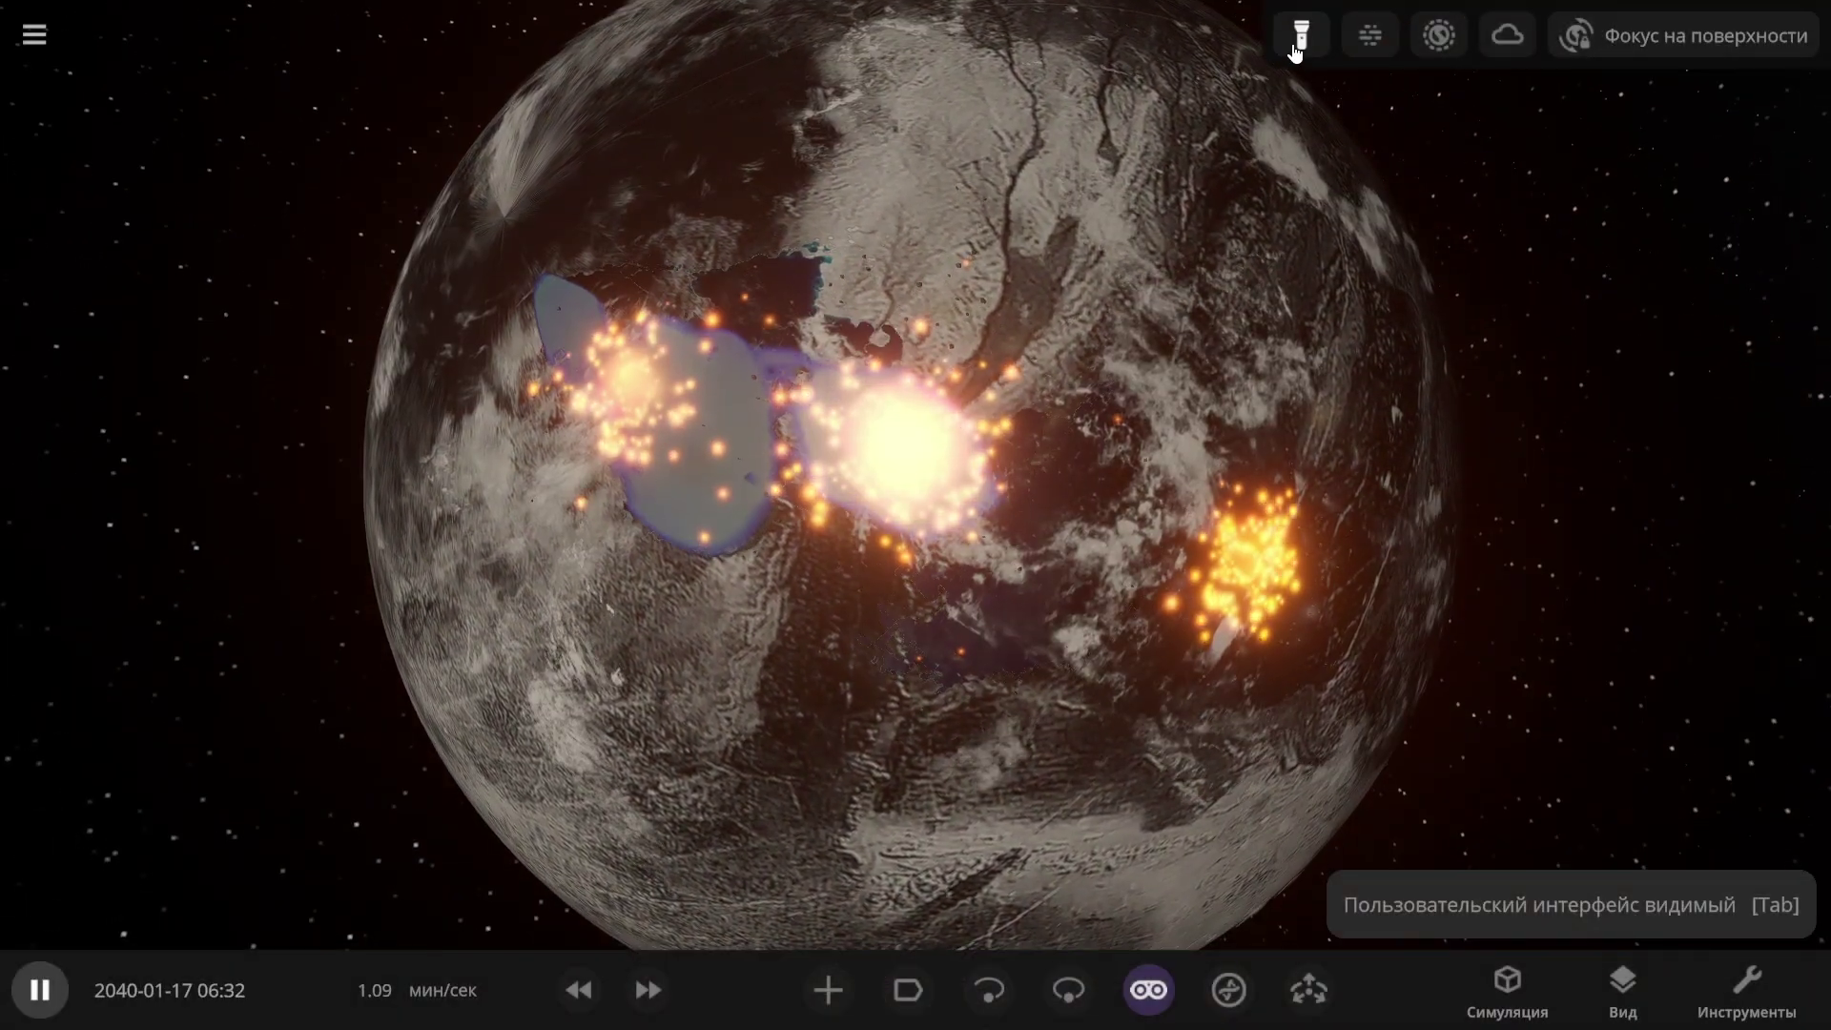
Step: Light up Pluto, restore the interface, and rotate the globe toward the impact area
click(1302, 35)
key(Tab)
key(Tab)
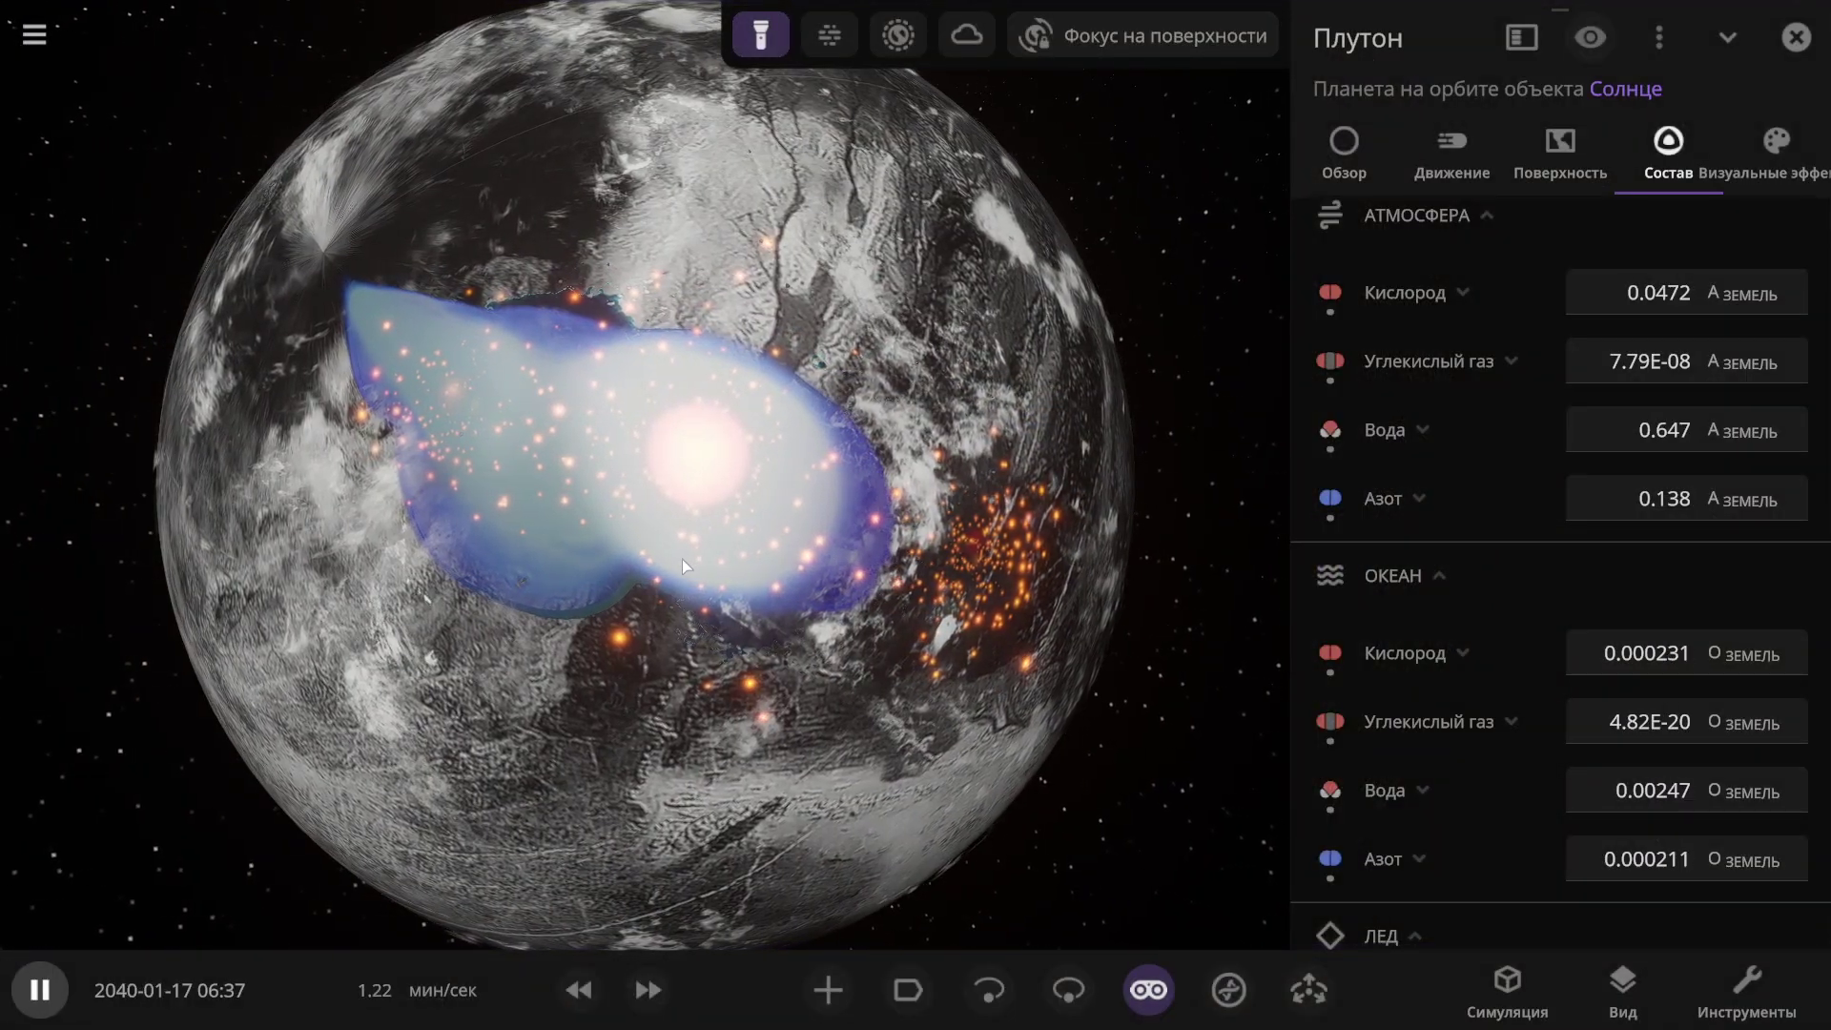
drag(778, 529, 511, 477)
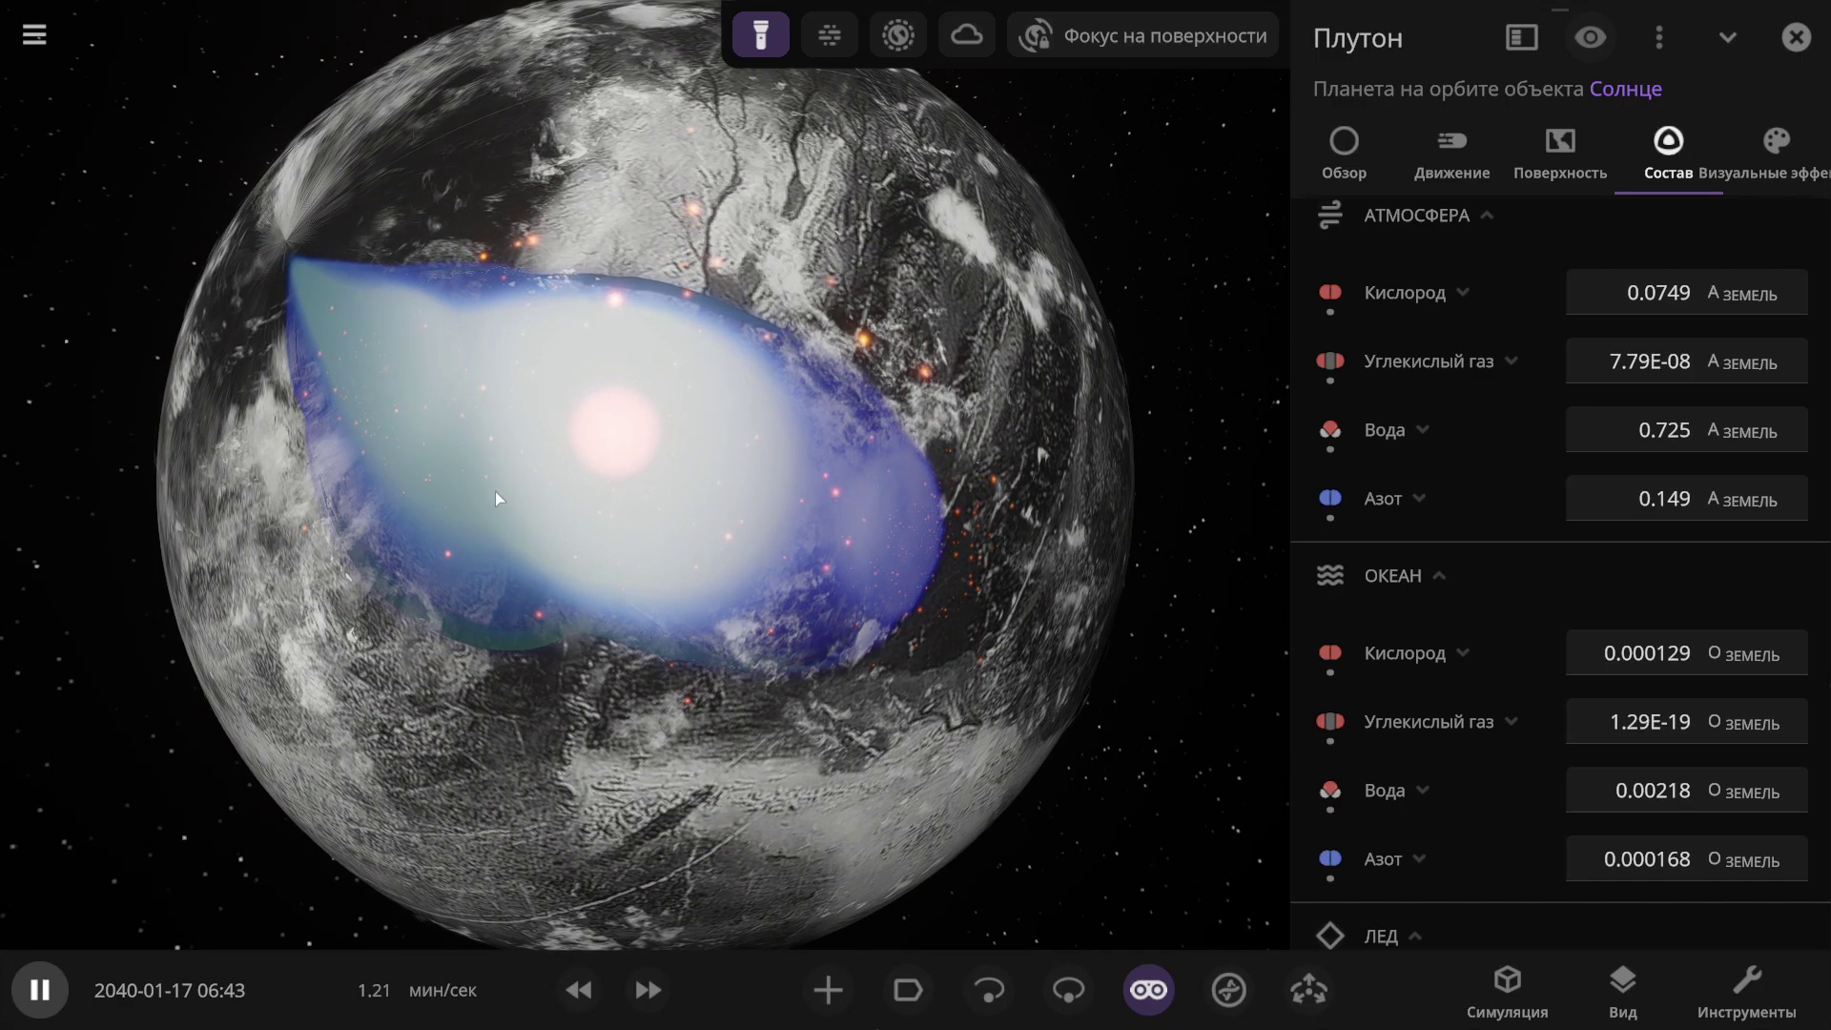
drag(907, 548, 537, 535)
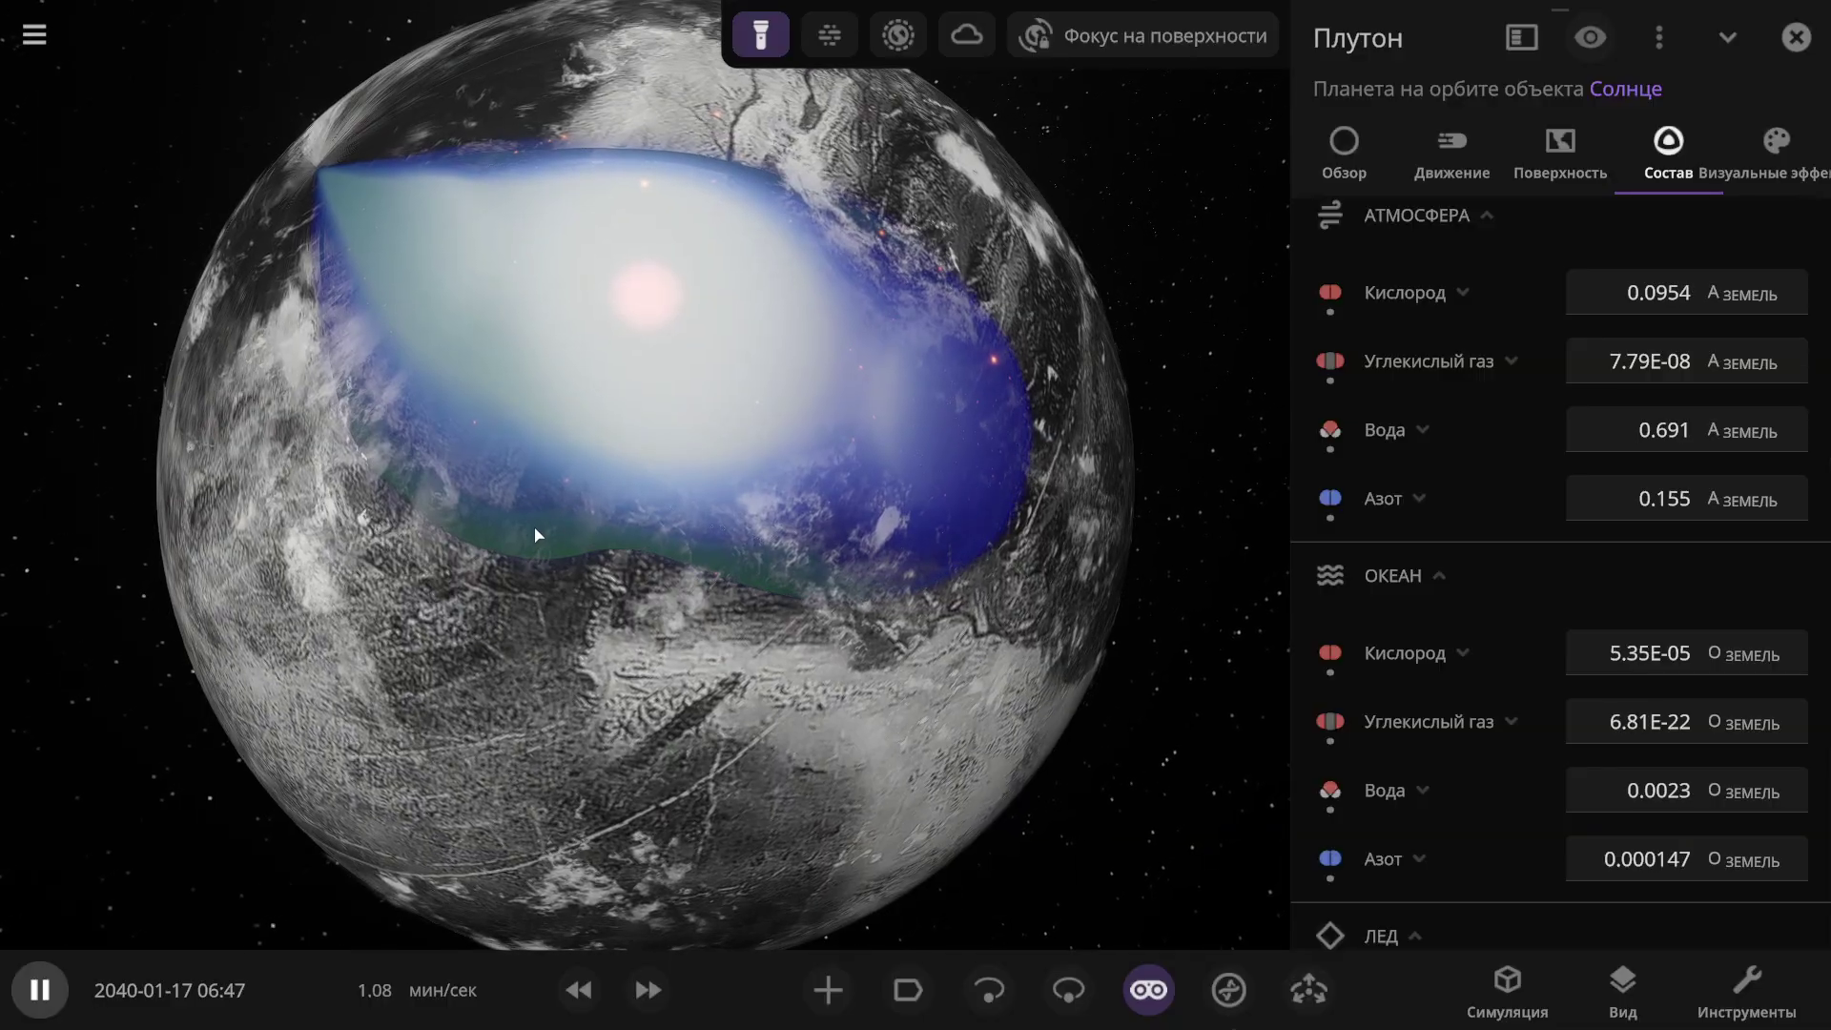
drag(580, 631, 584, 654)
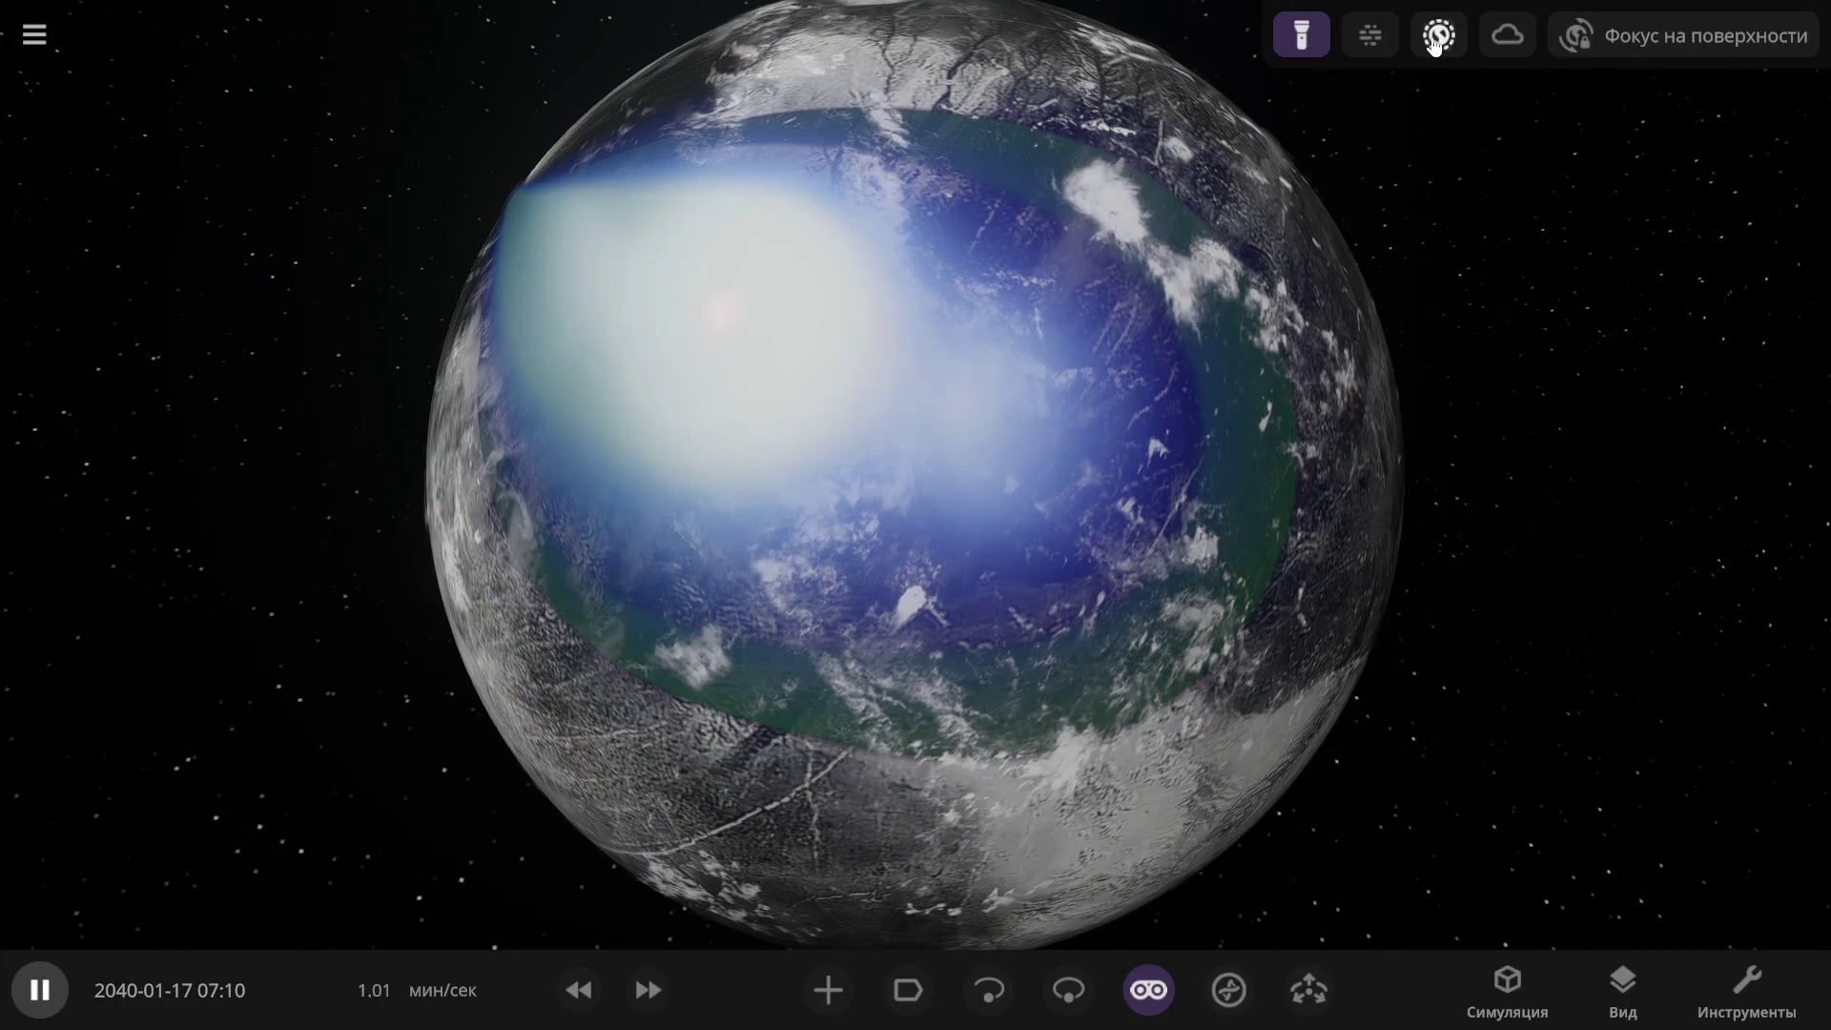
Step: Hide Pluto's clouds, atmosphere and the interface, then orbit the camera toward the Sun
click(1438, 35)
click(1507, 36)
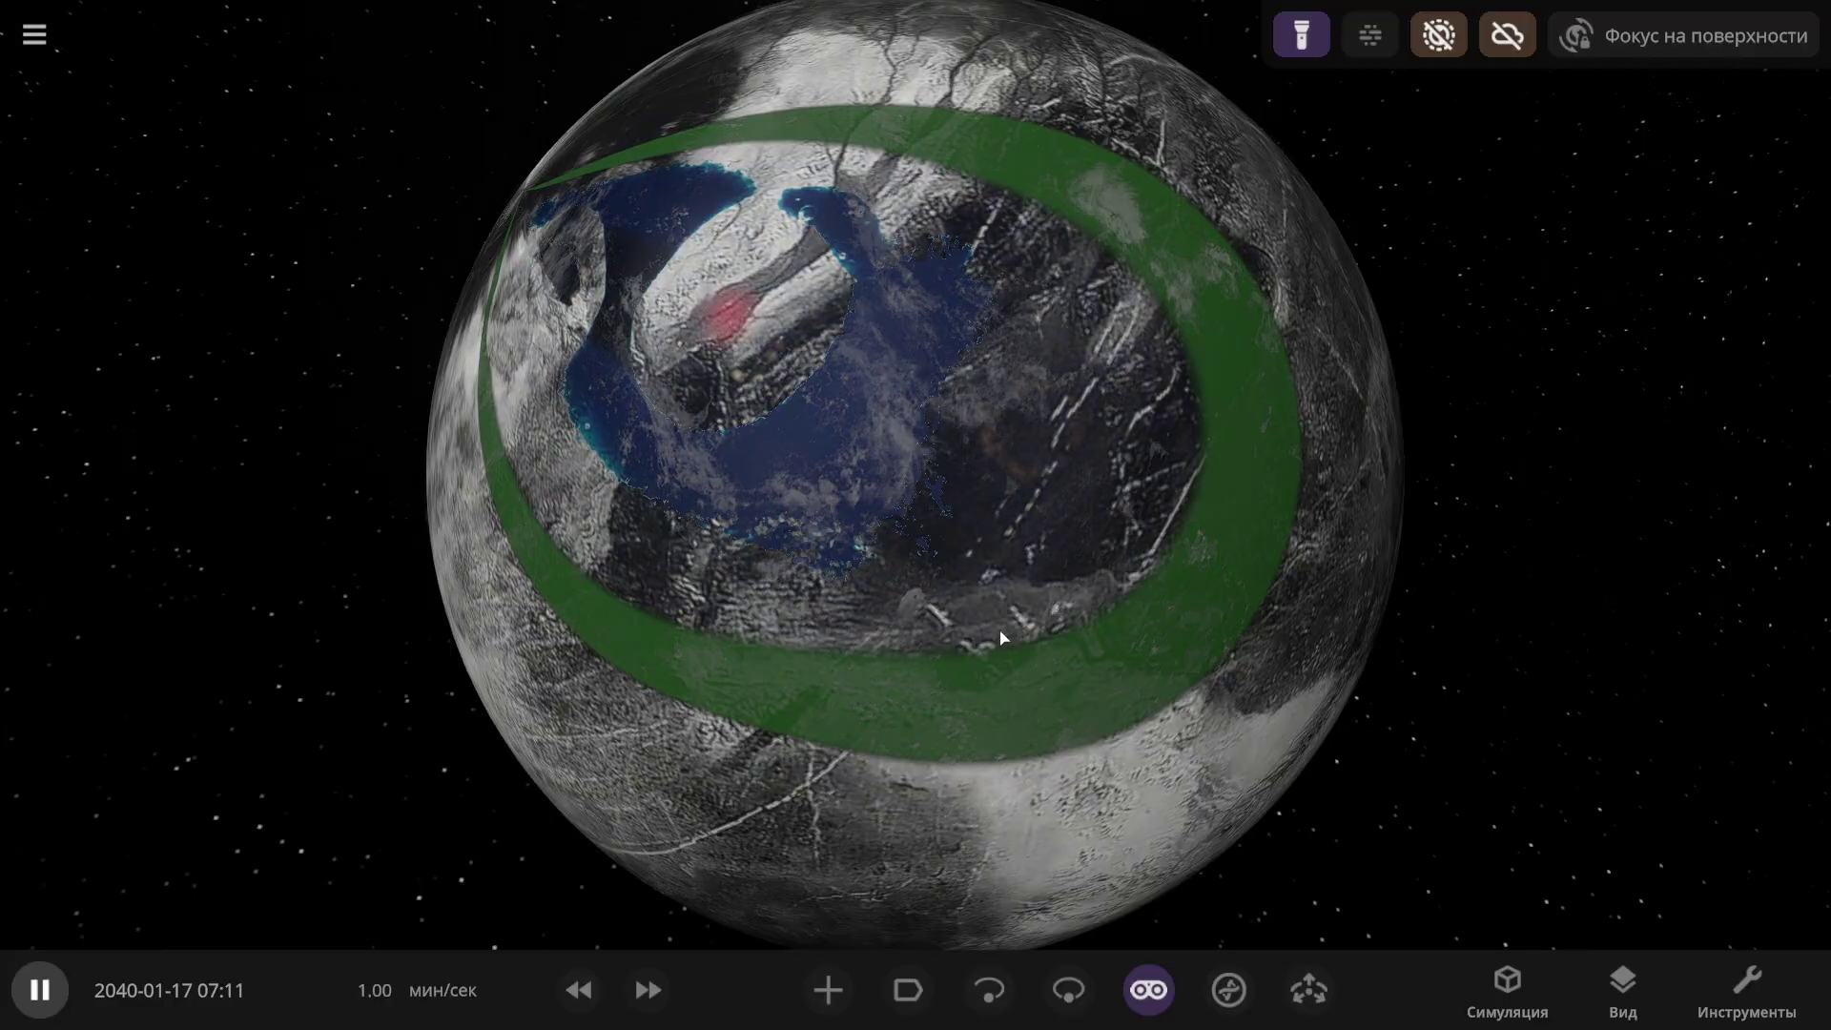
key(Tab)
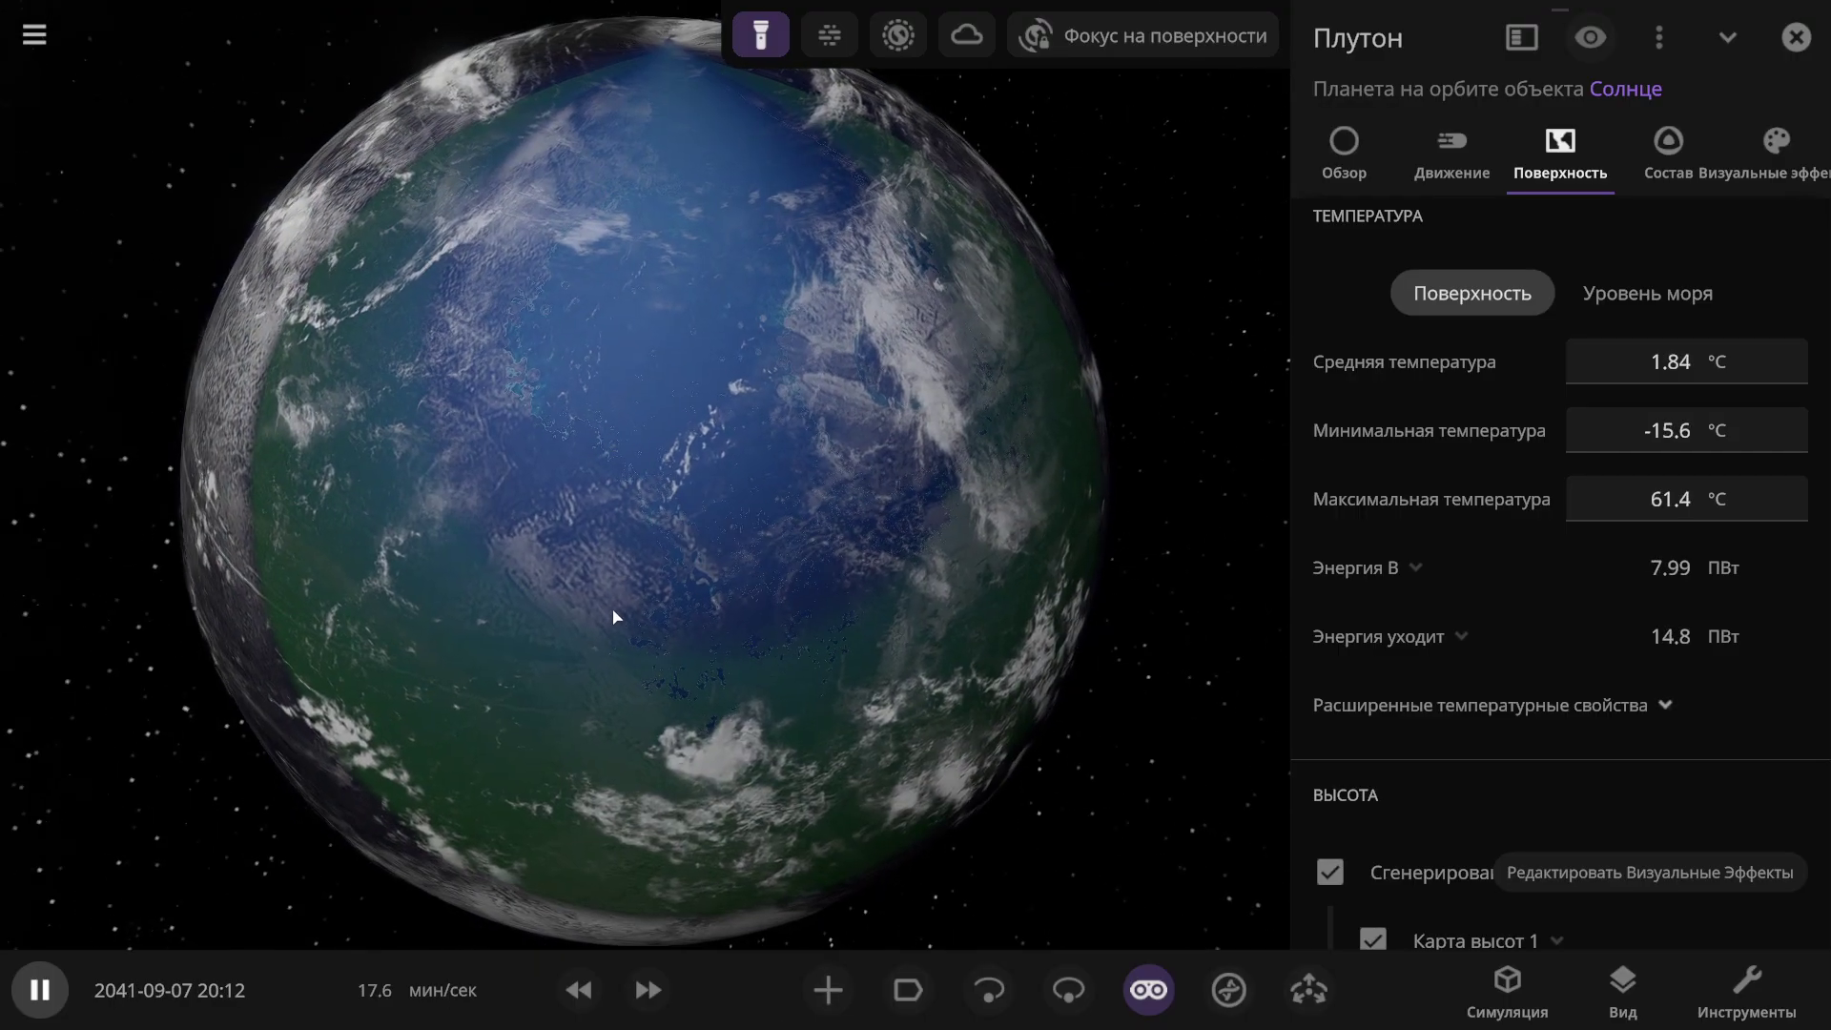
drag(613, 618, 441, 557)
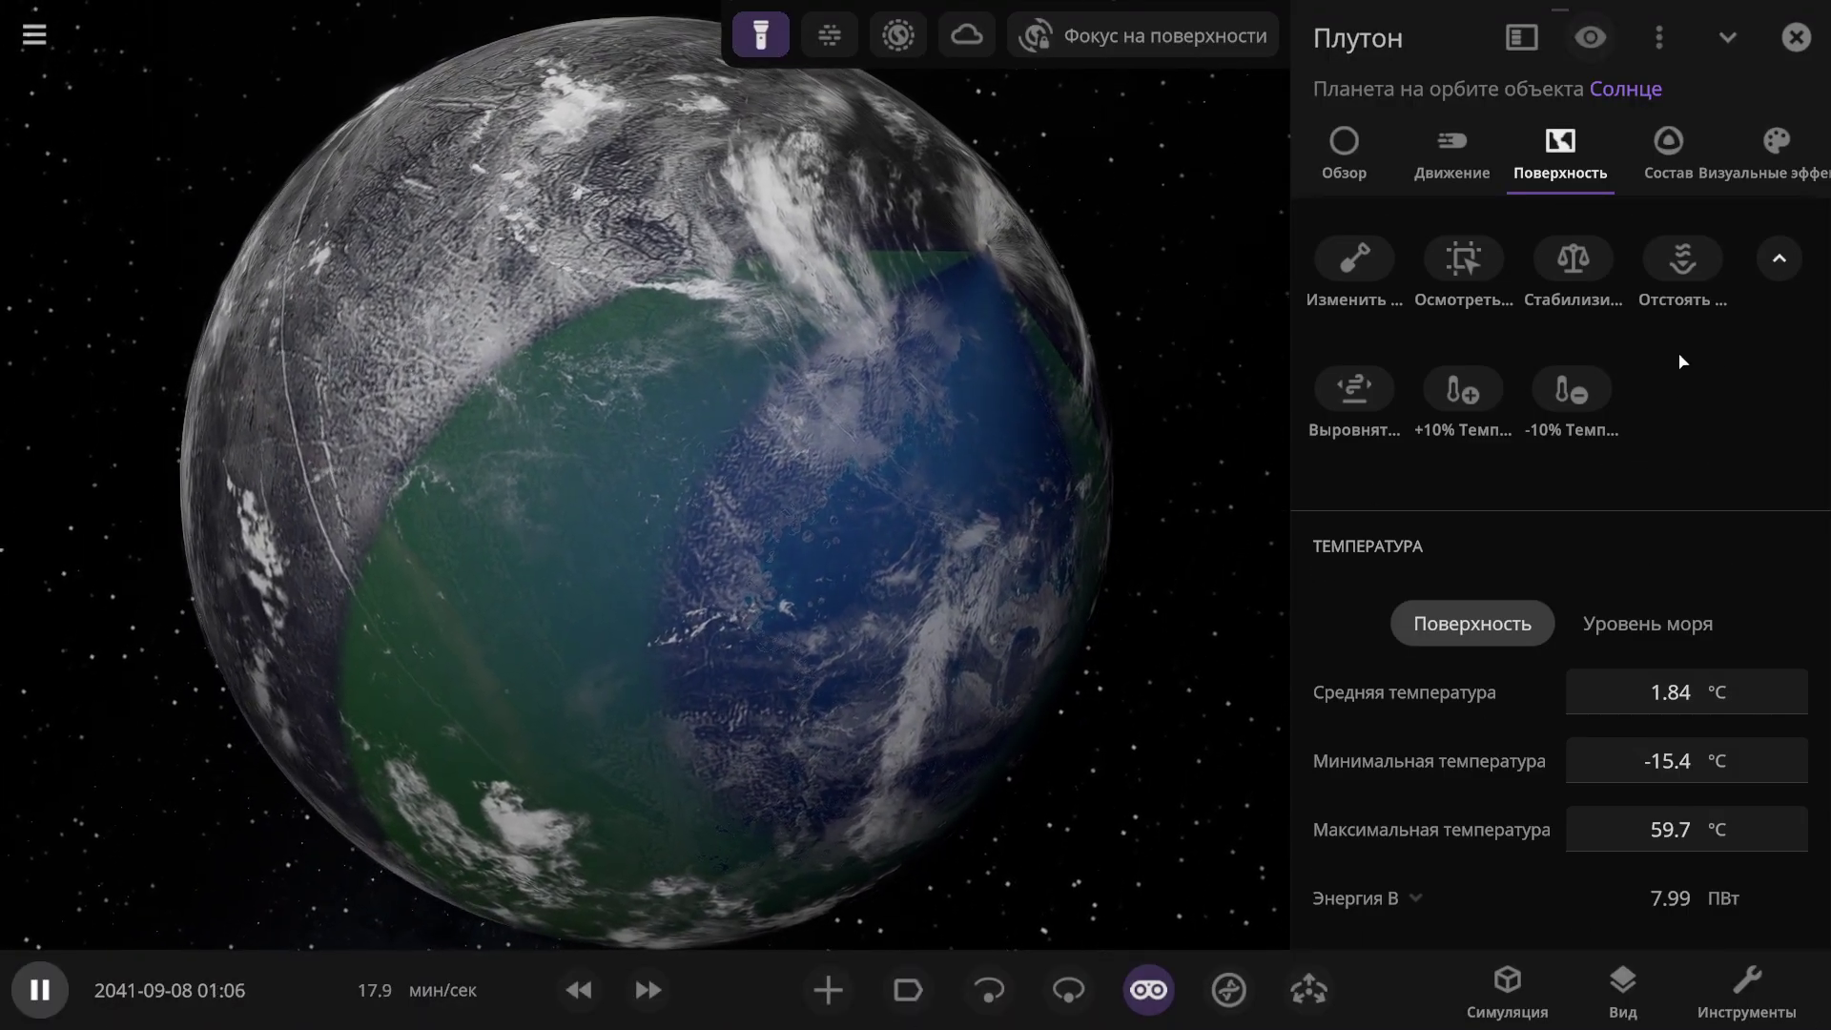
Step: Apply Выровнять and Отстоять to Pluto's surface, rotate the globe, and open Инструменты
click(1360, 398)
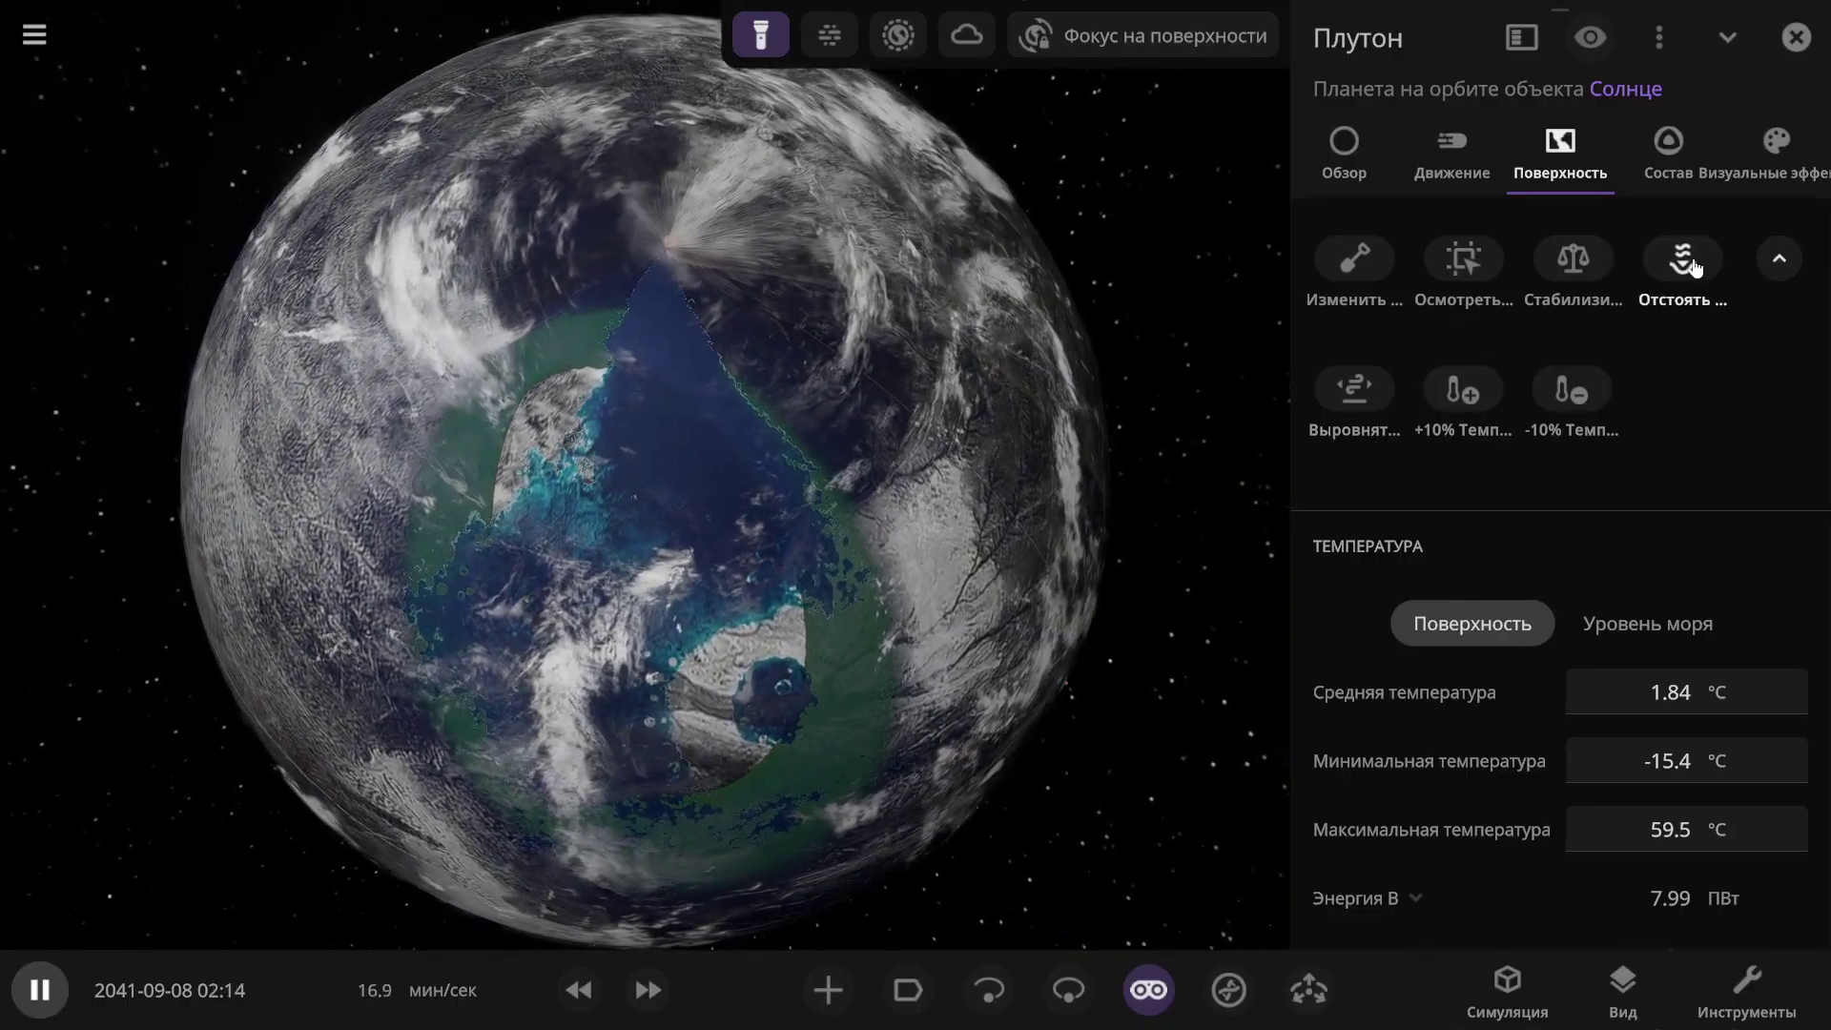
click(1683, 258)
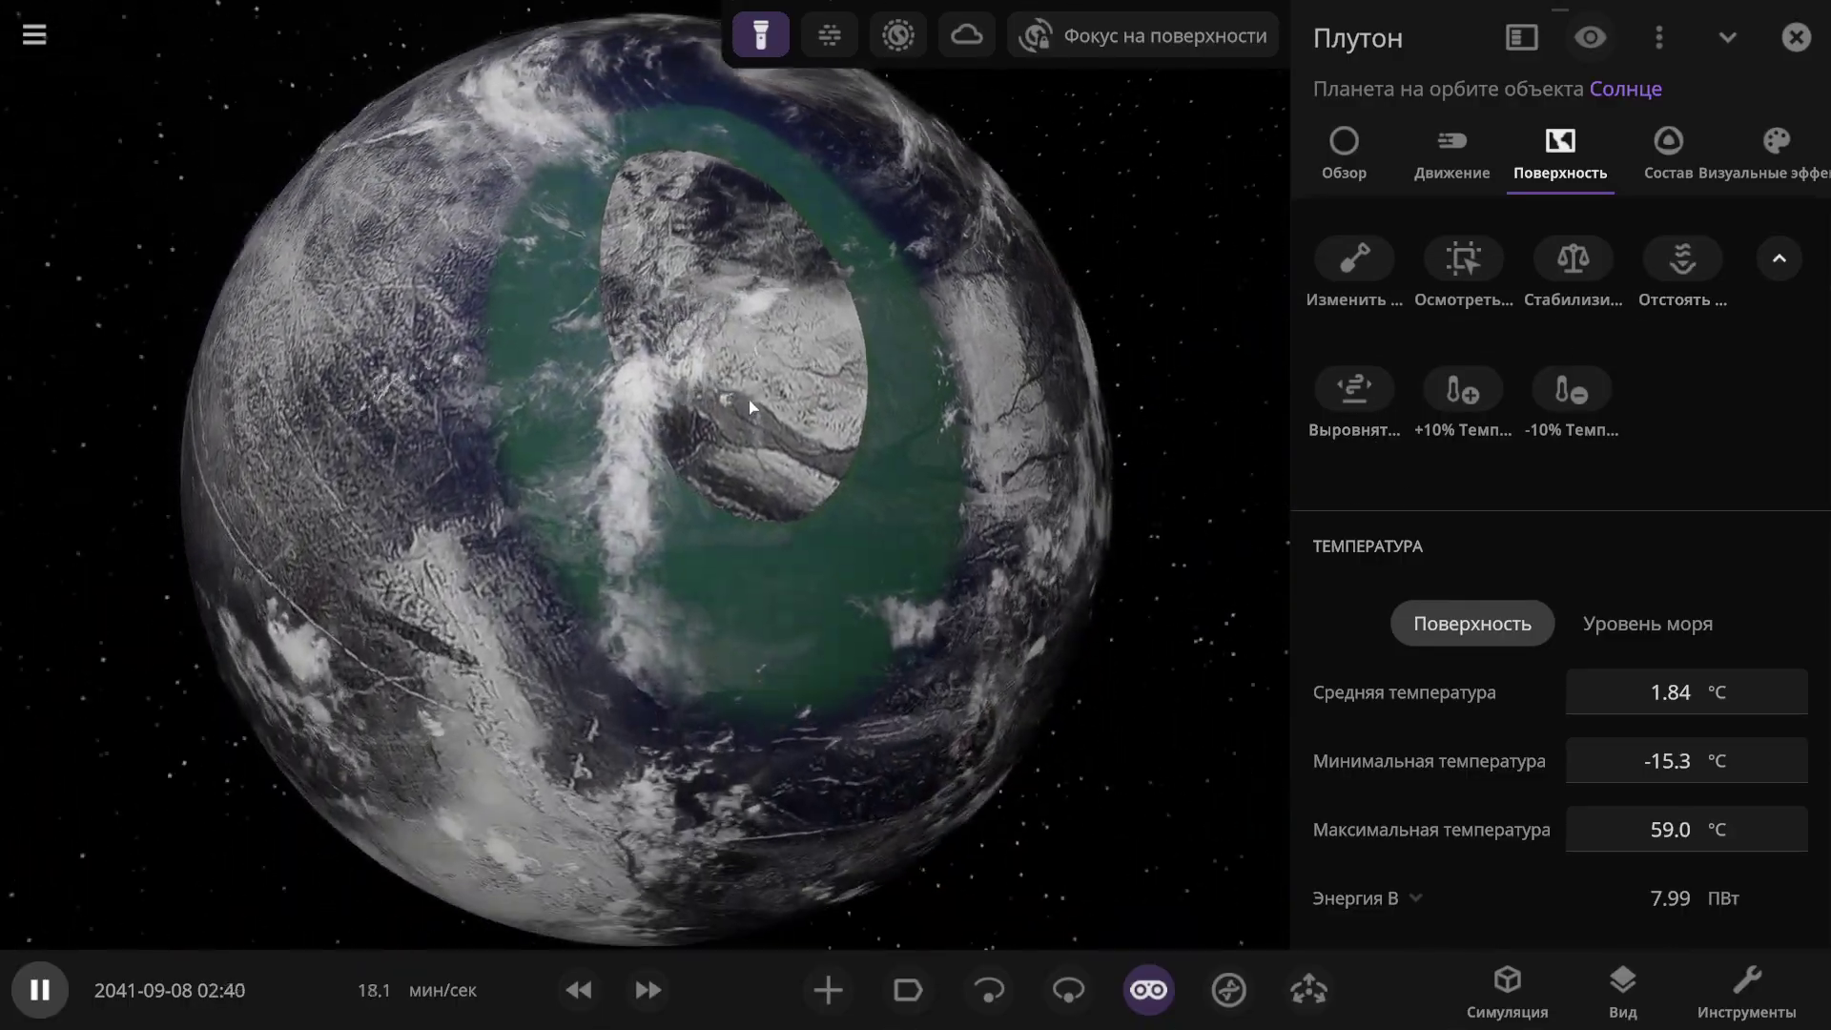
drag(749, 409, 550, 587)
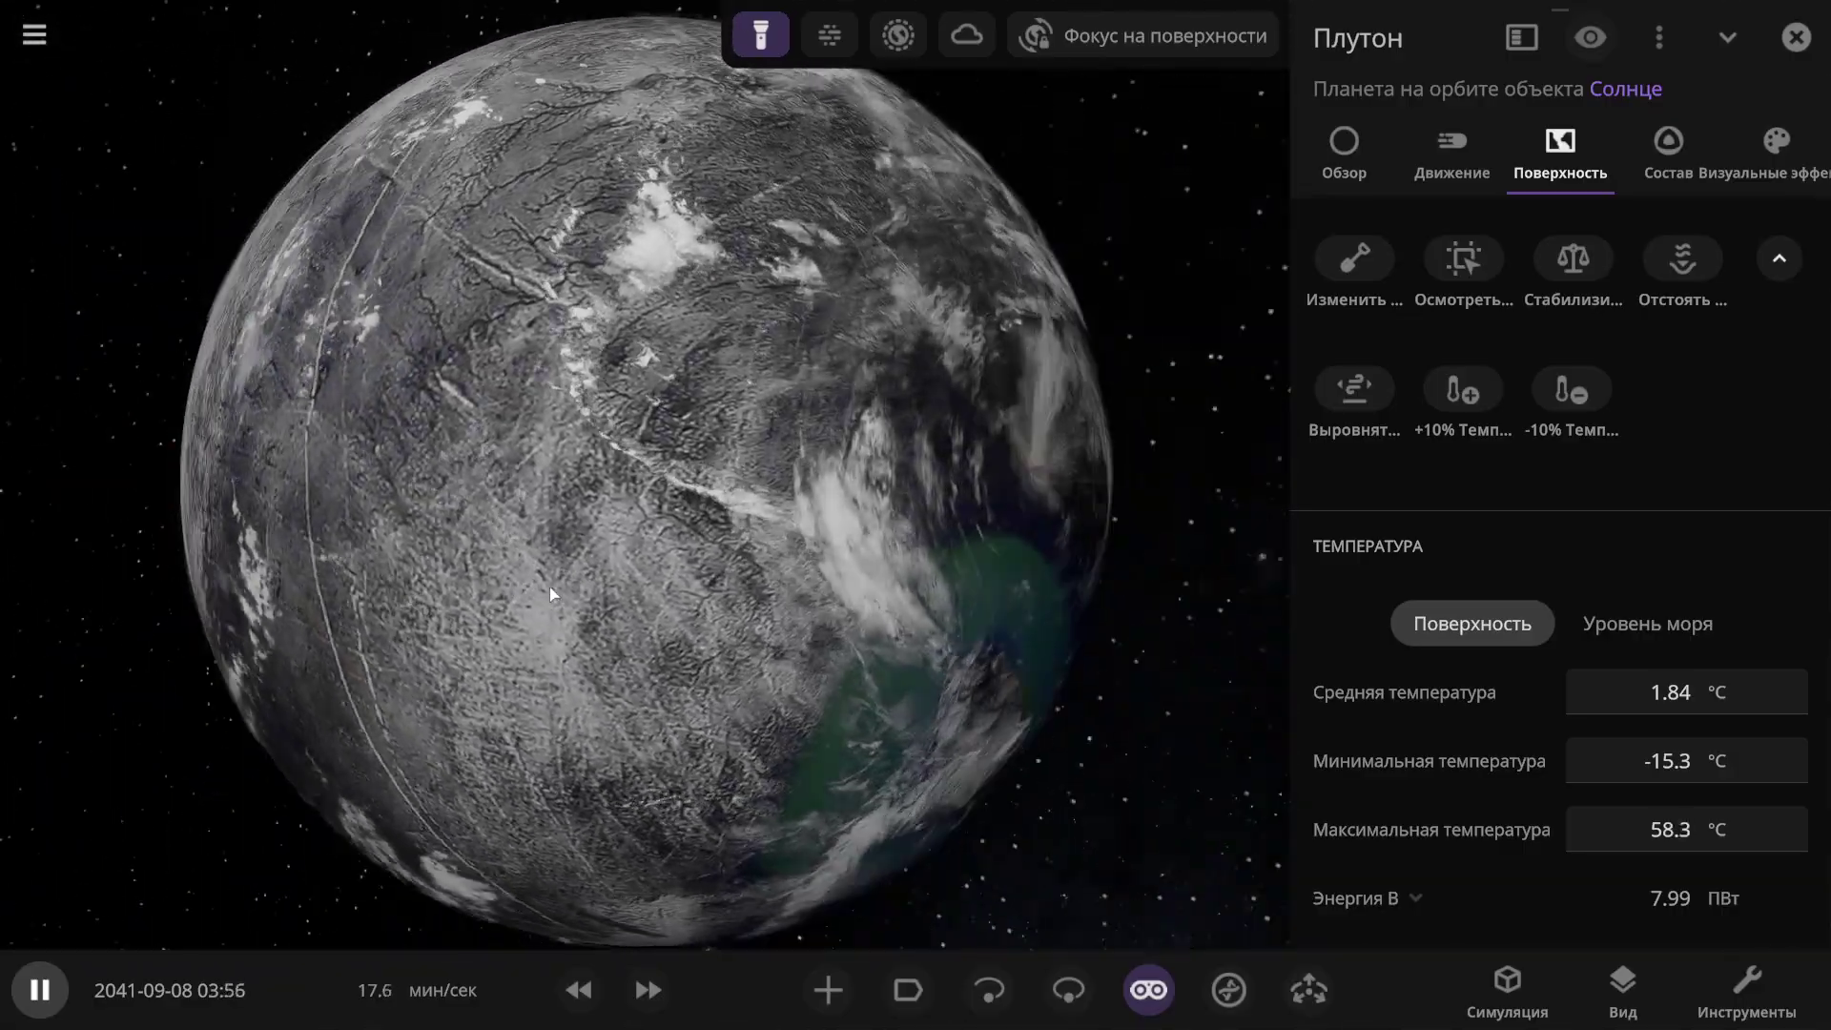
click(1667, 153)
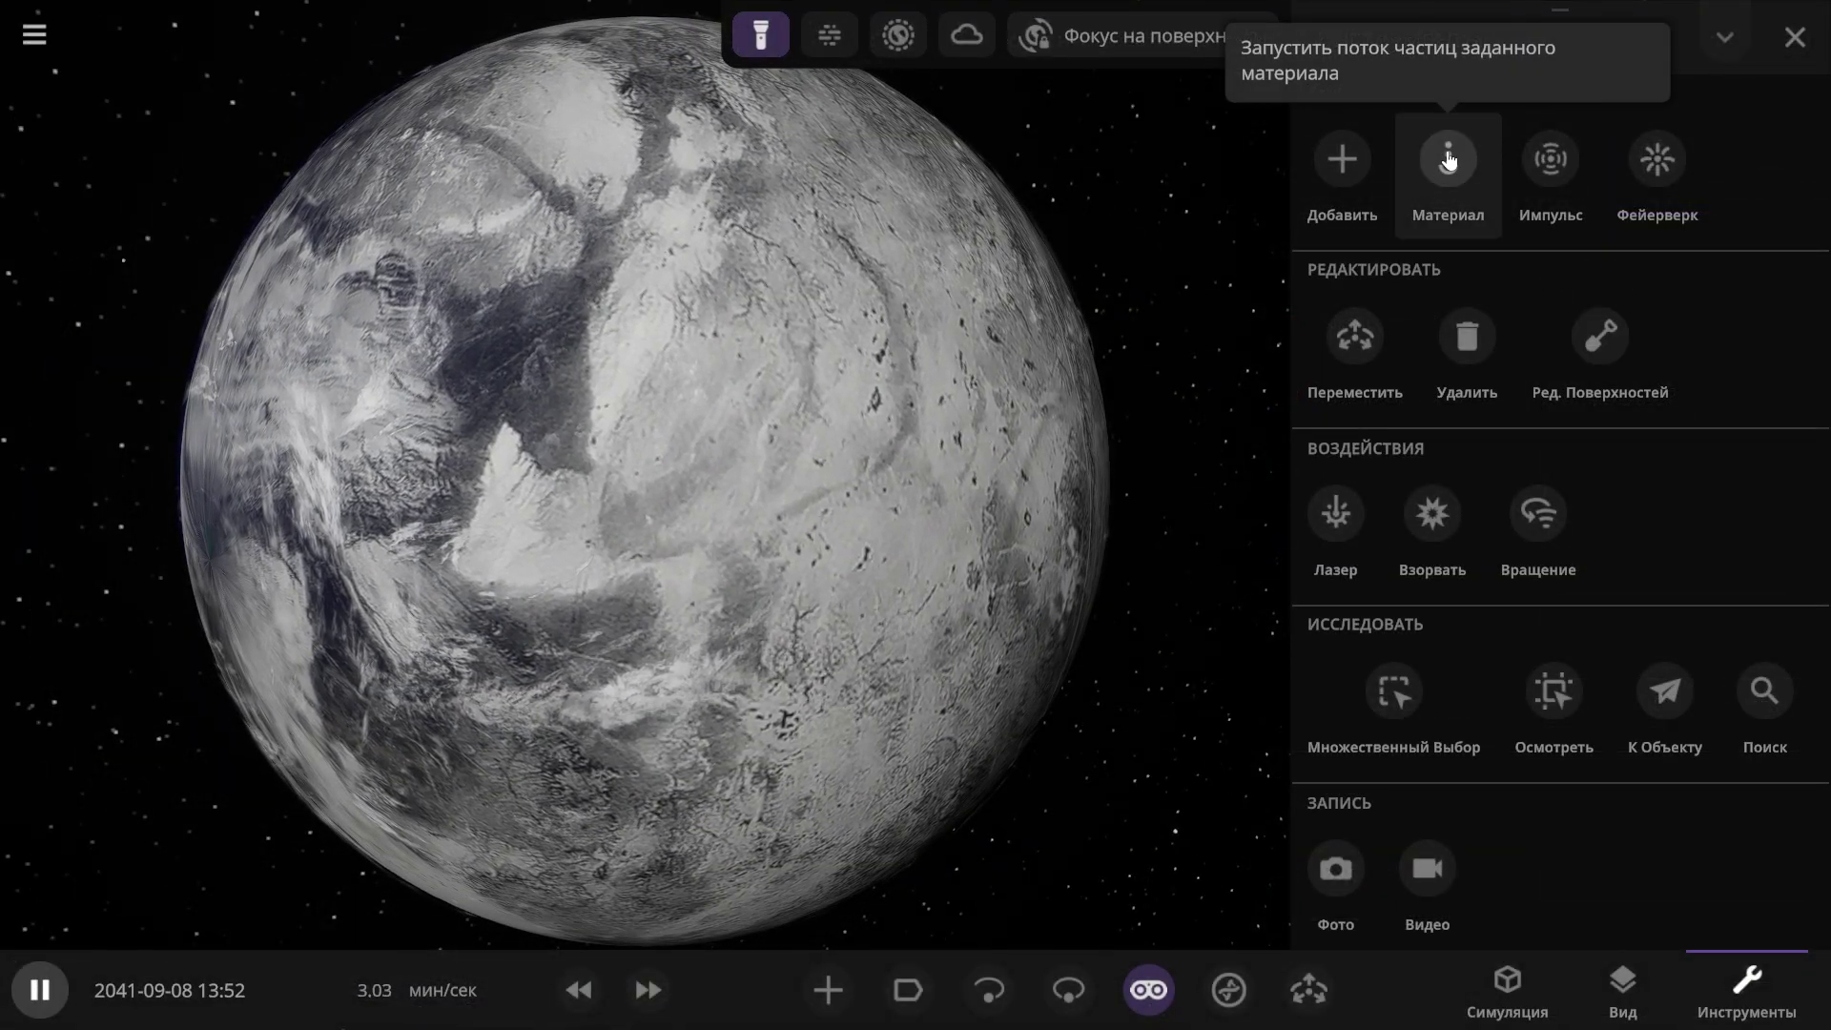
Step: Set the Материал tool's particle mass to 0.0, then settle Pluto's water with Отстоять
click(1448, 159)
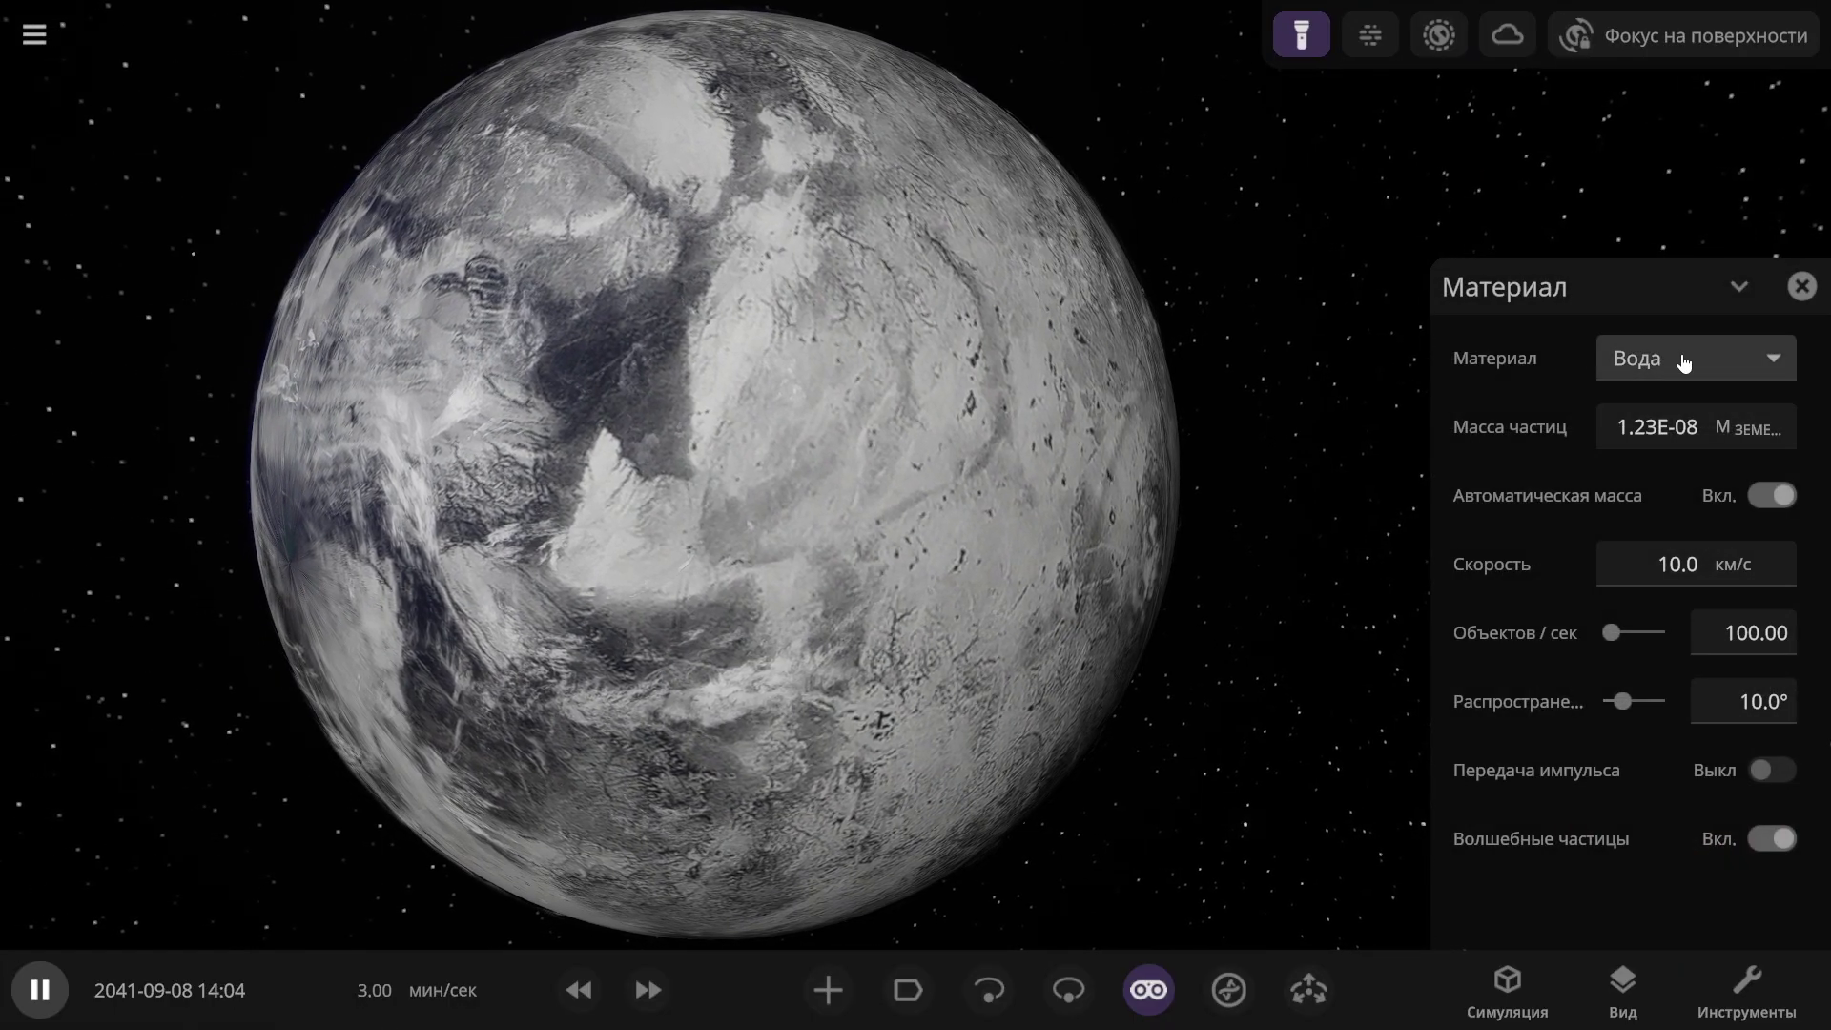
click(1656, 427)
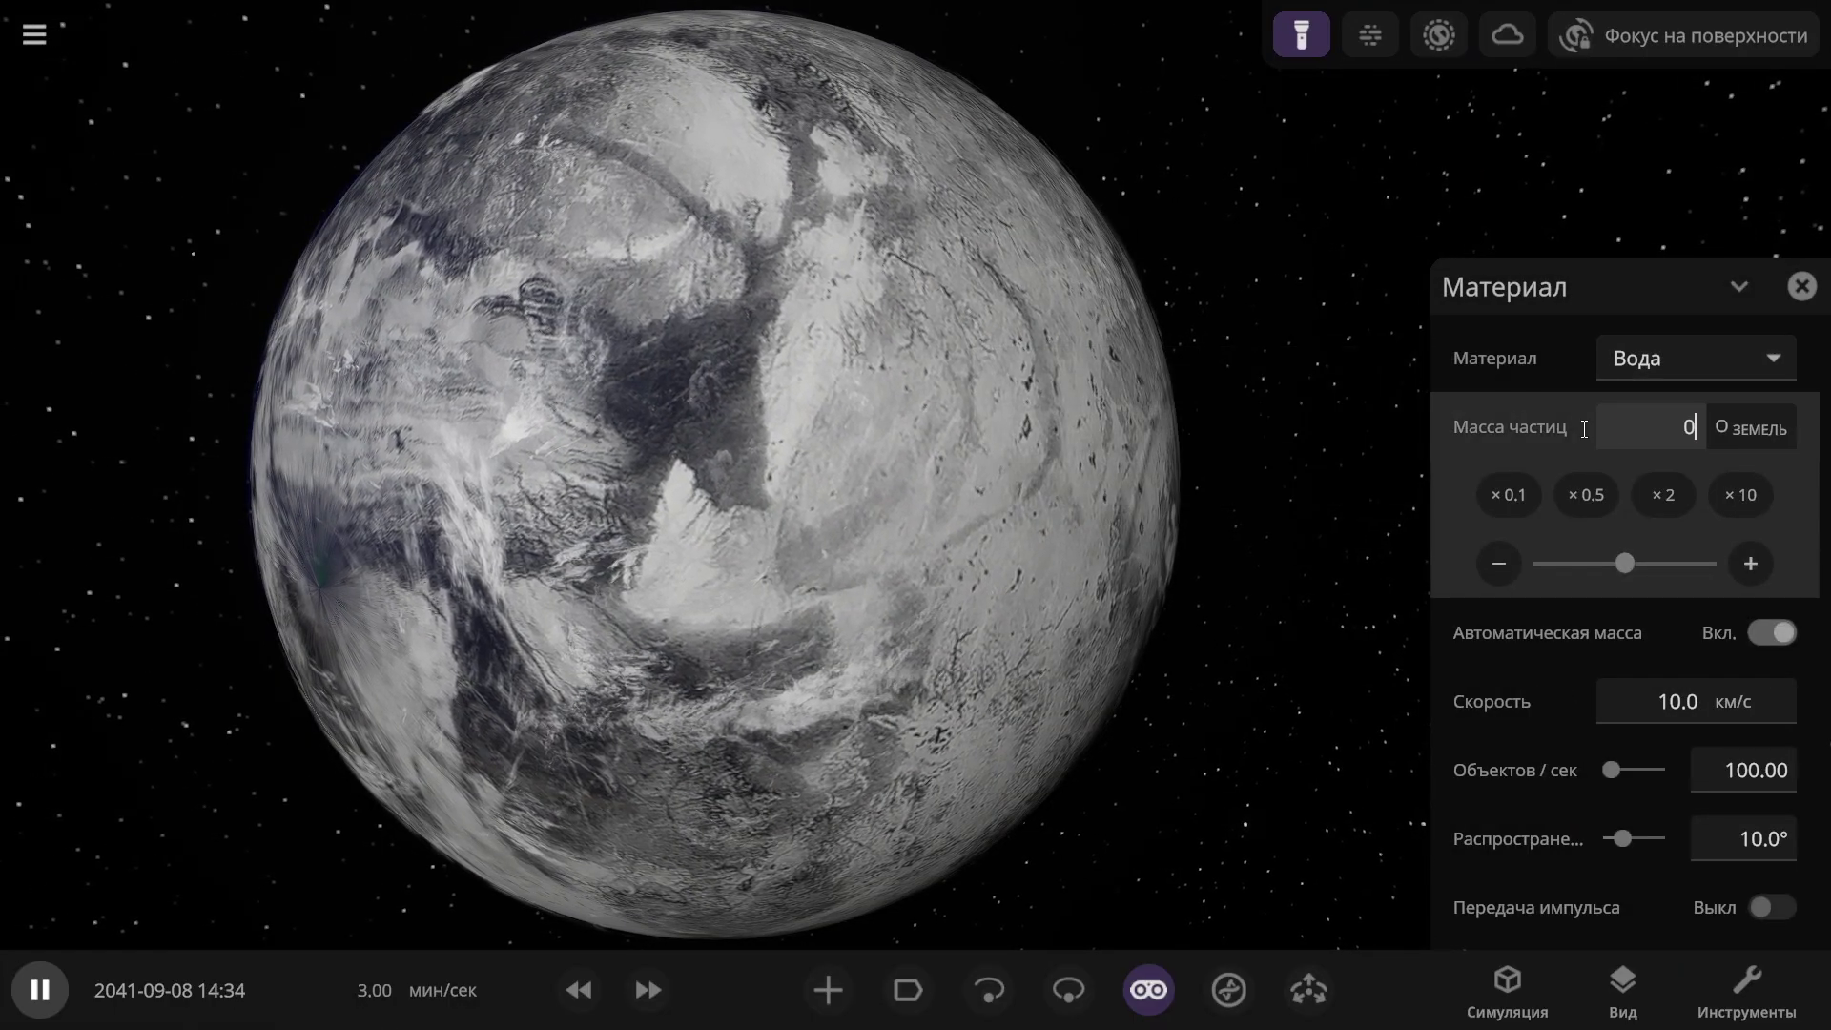
text(0.0)
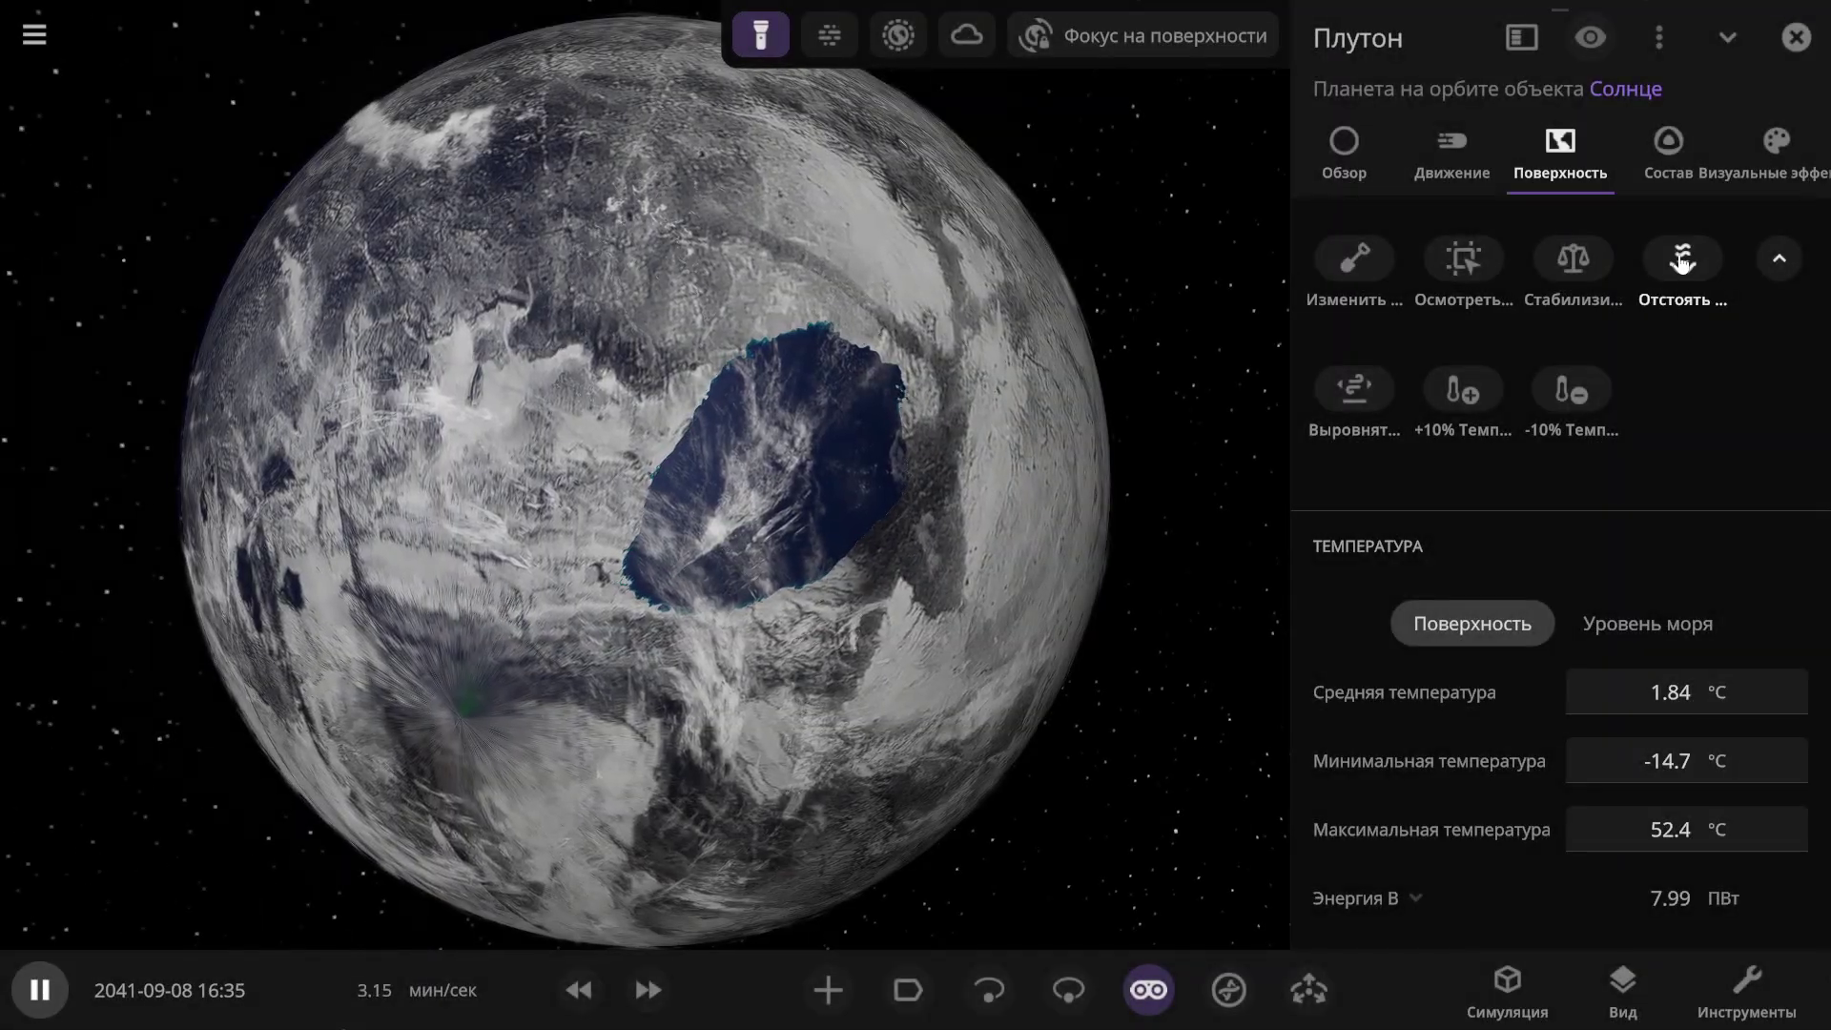
click(1655, 274)
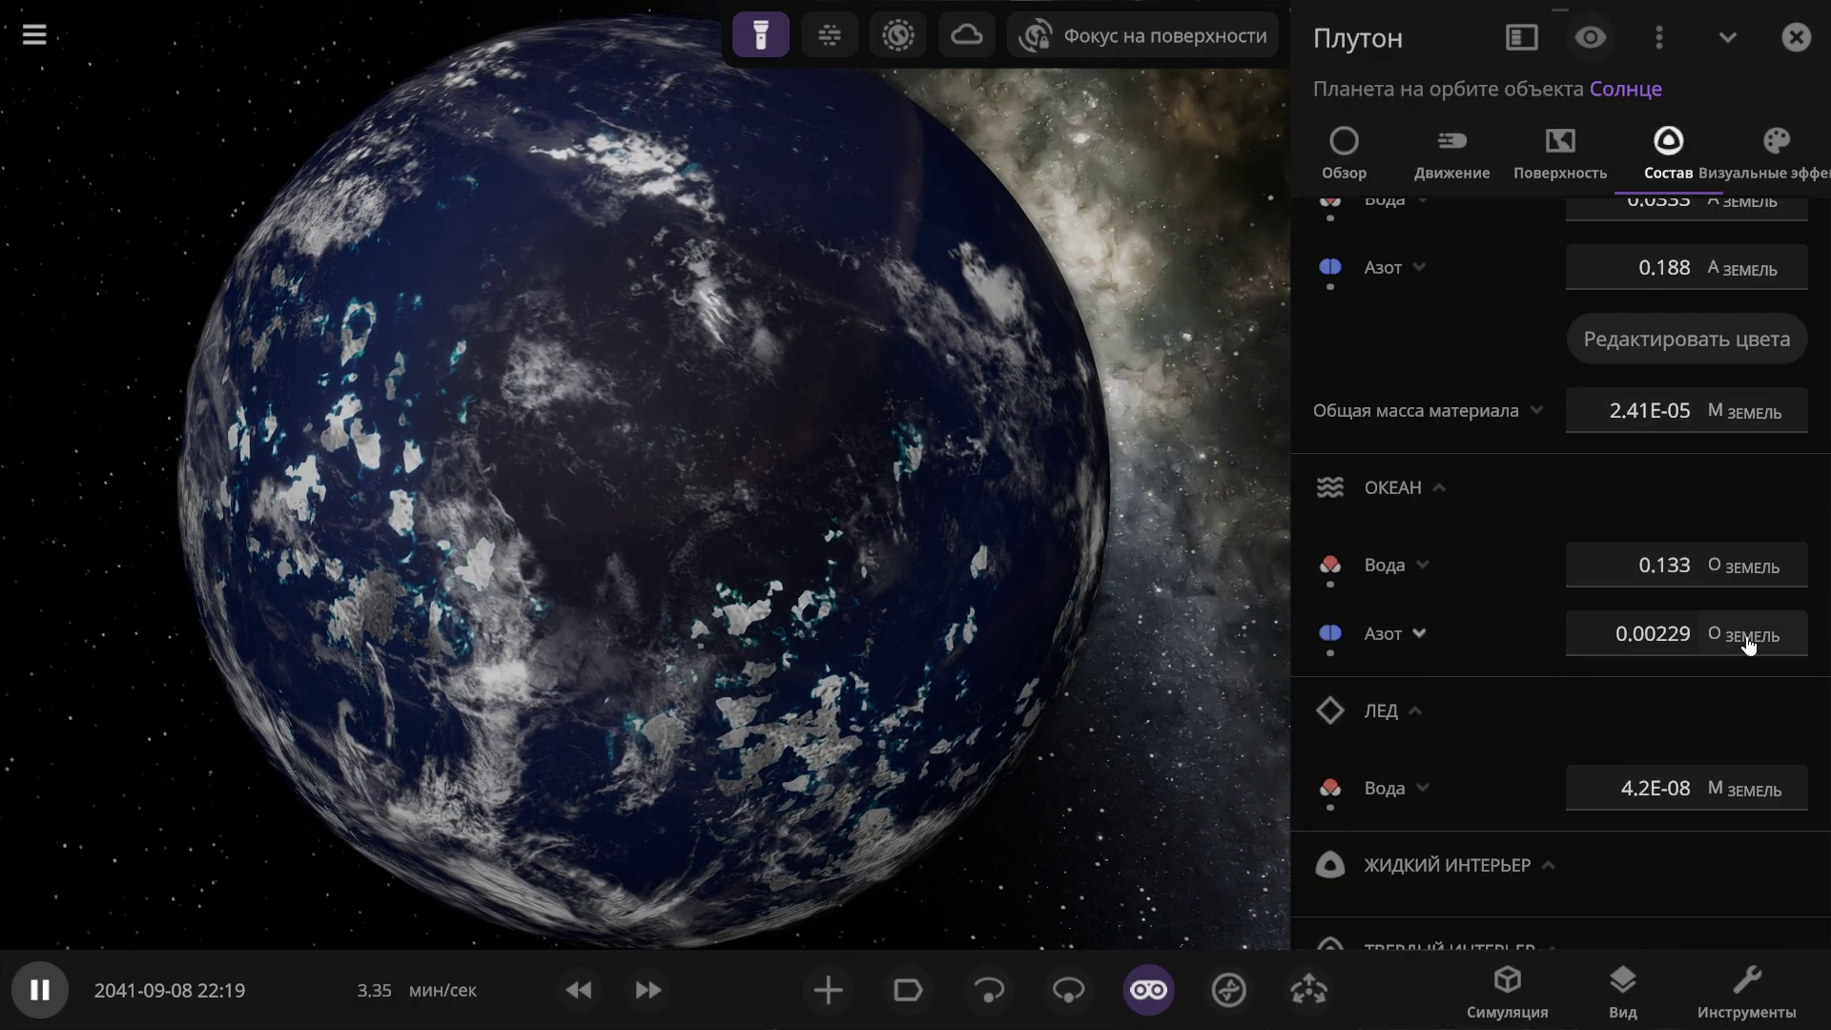
Step: Scroll through the Состав tab's atmosphere and ocean composition, showing 0.133 Earth oceans of water
scroll(1469, 655, up, 2)
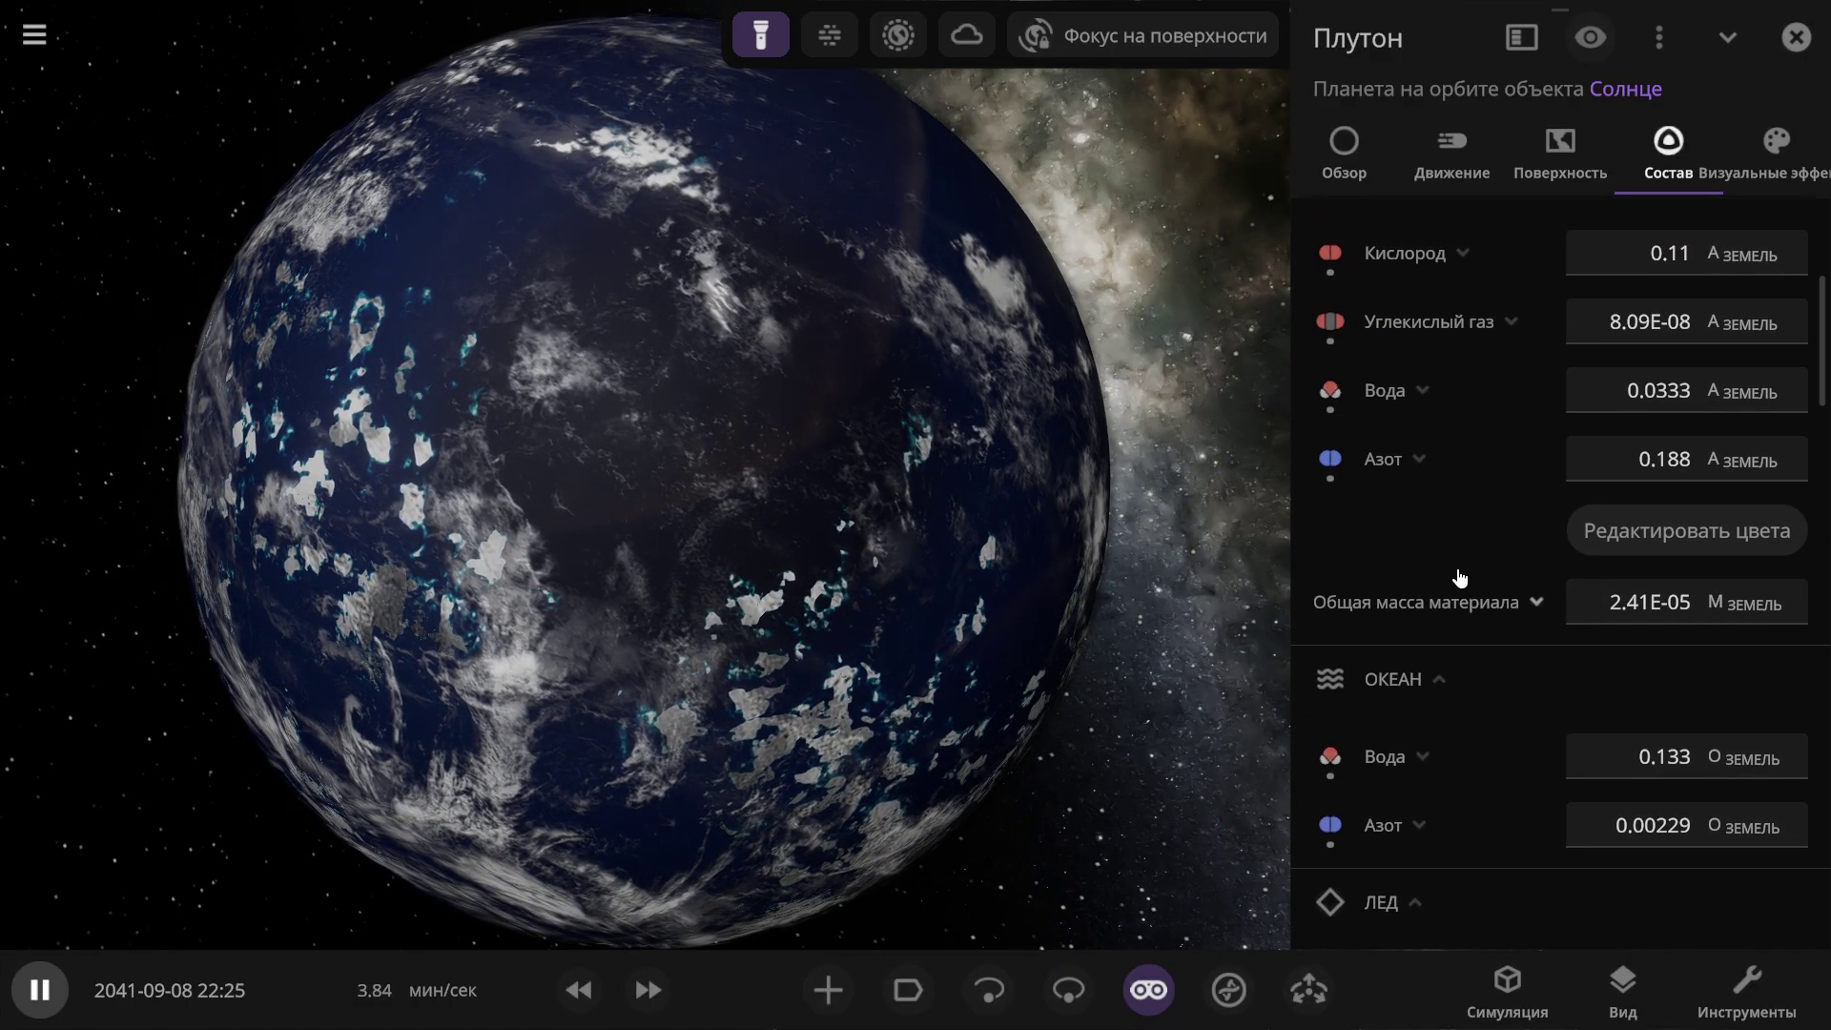
scroll(1459, 577, up, 2)
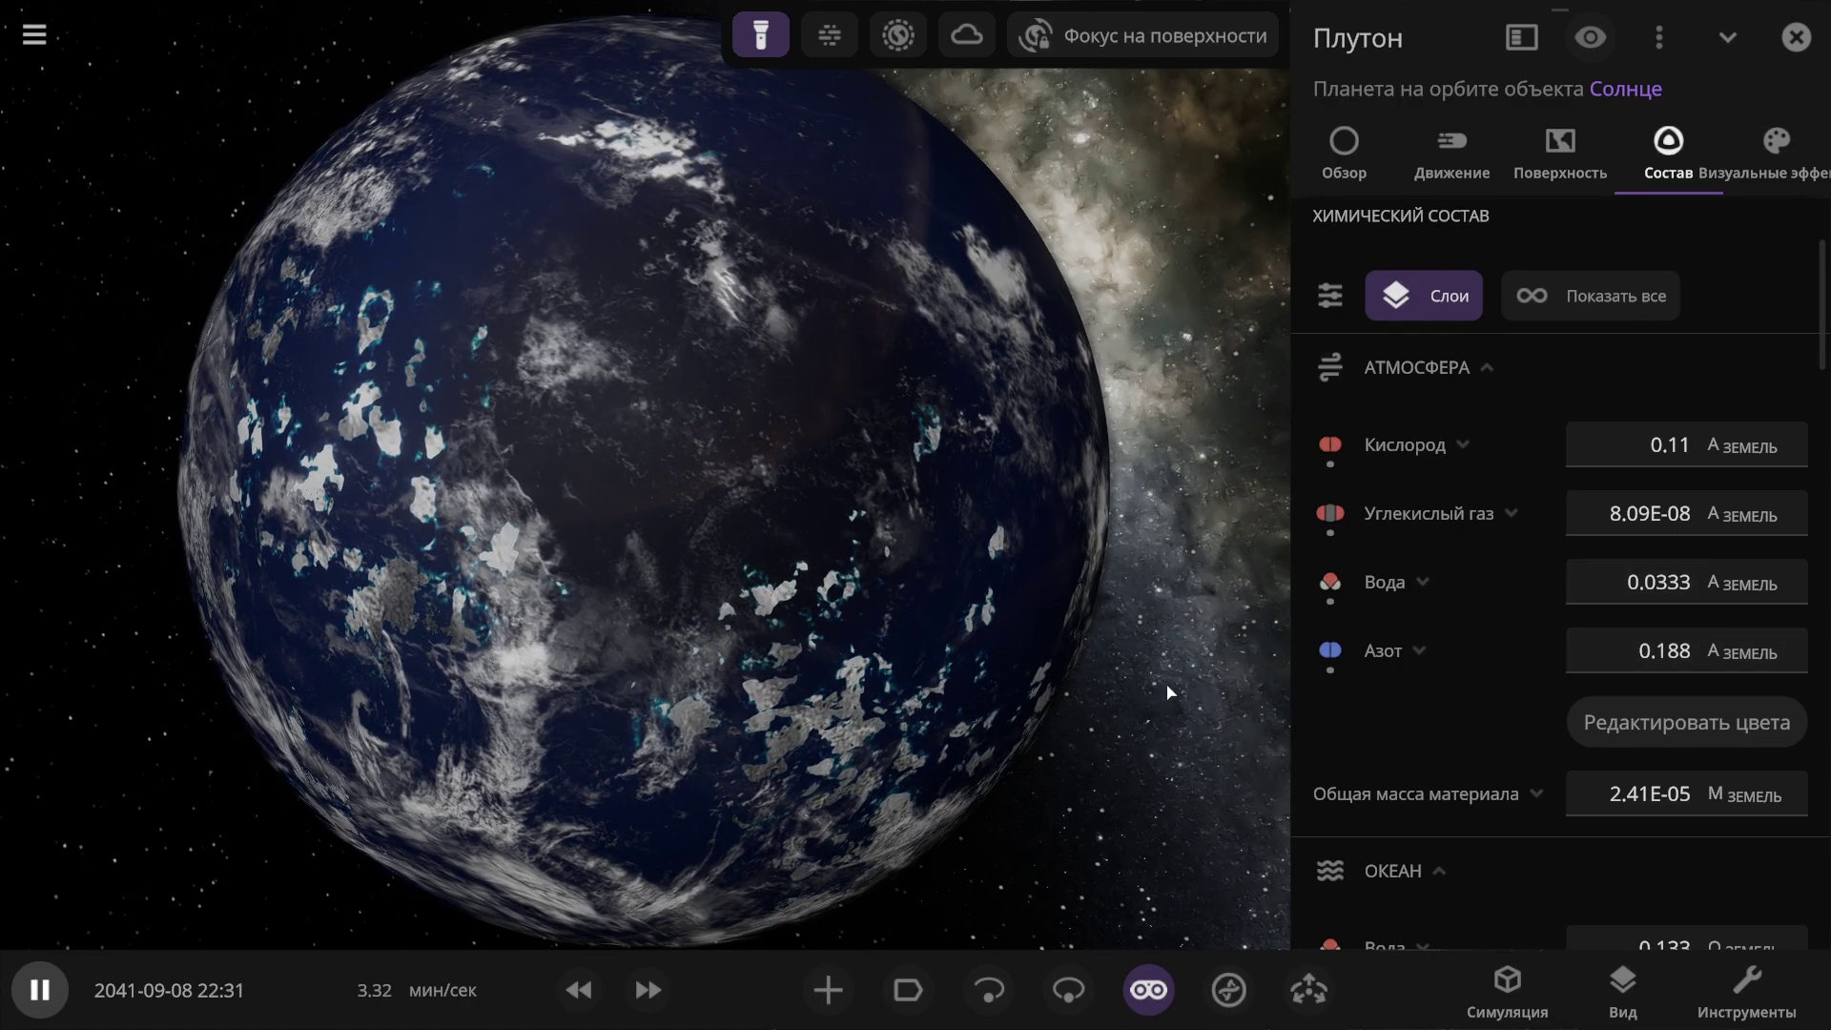
Step: Fast-forward the simulation years ahead and rotate the globe to inspect the green islands
click(648, 989)
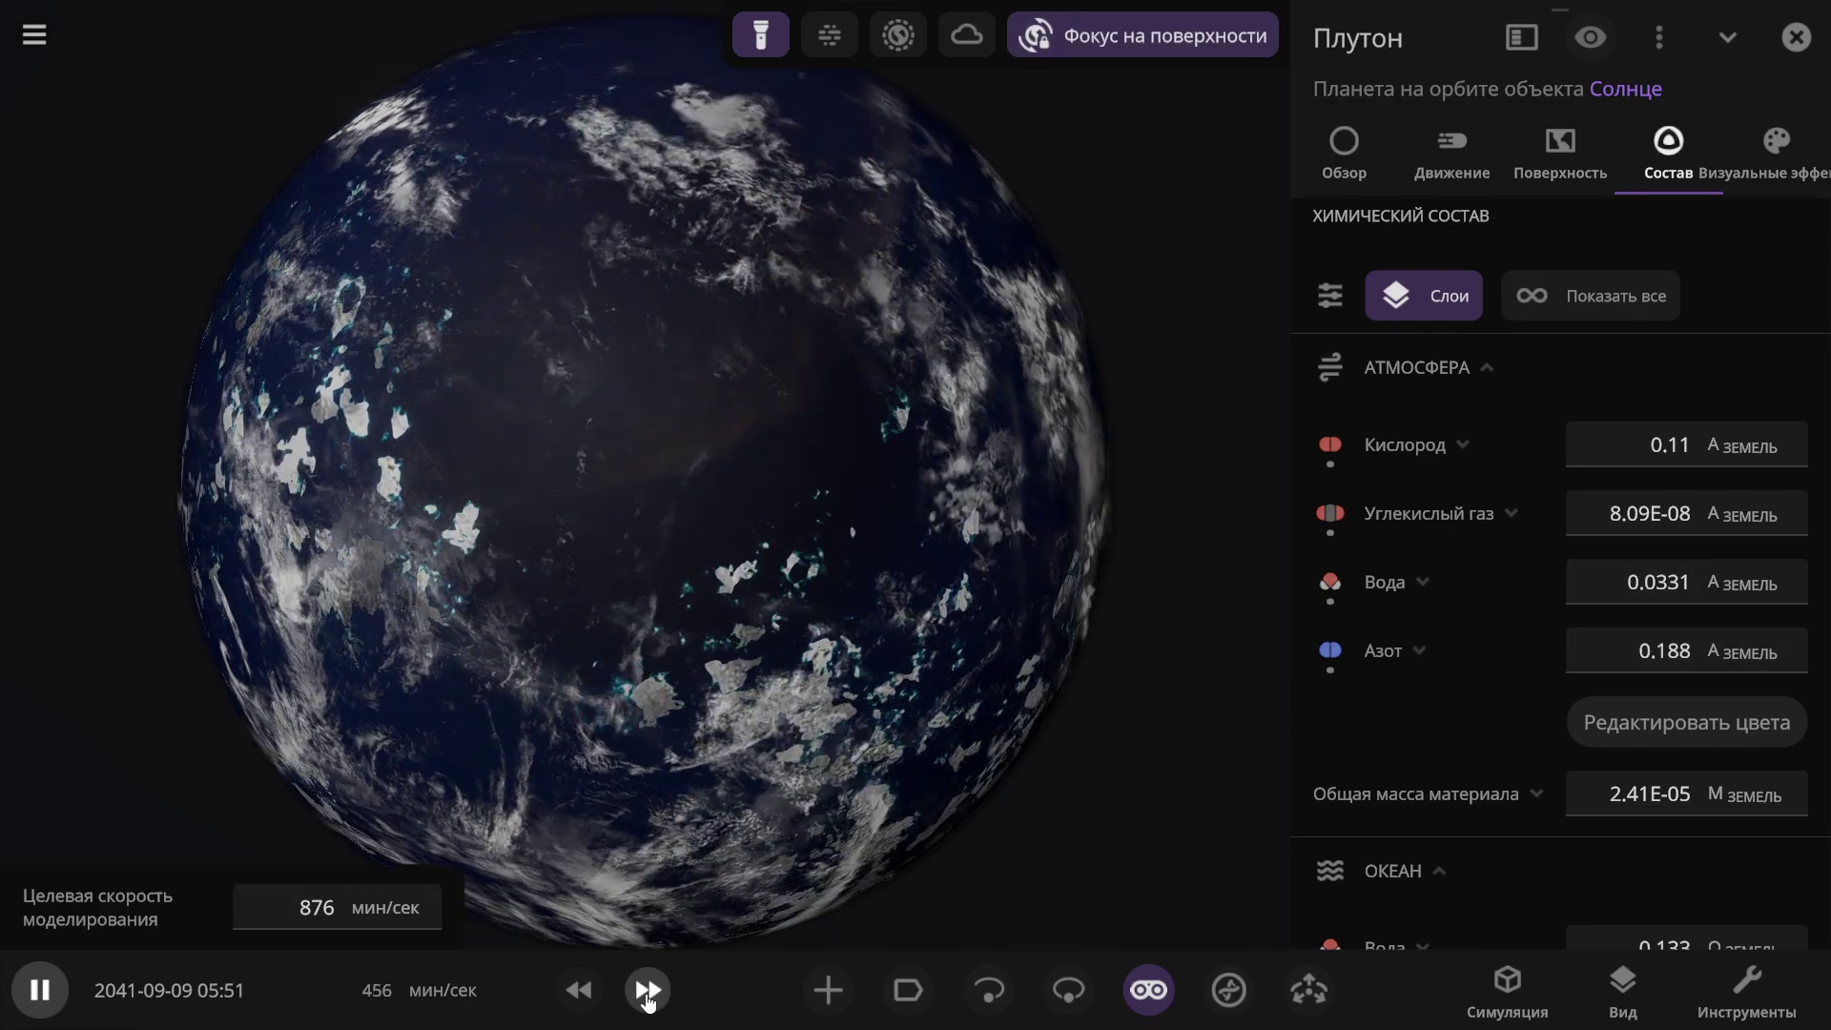
scroll(1612, 682, down, 2)
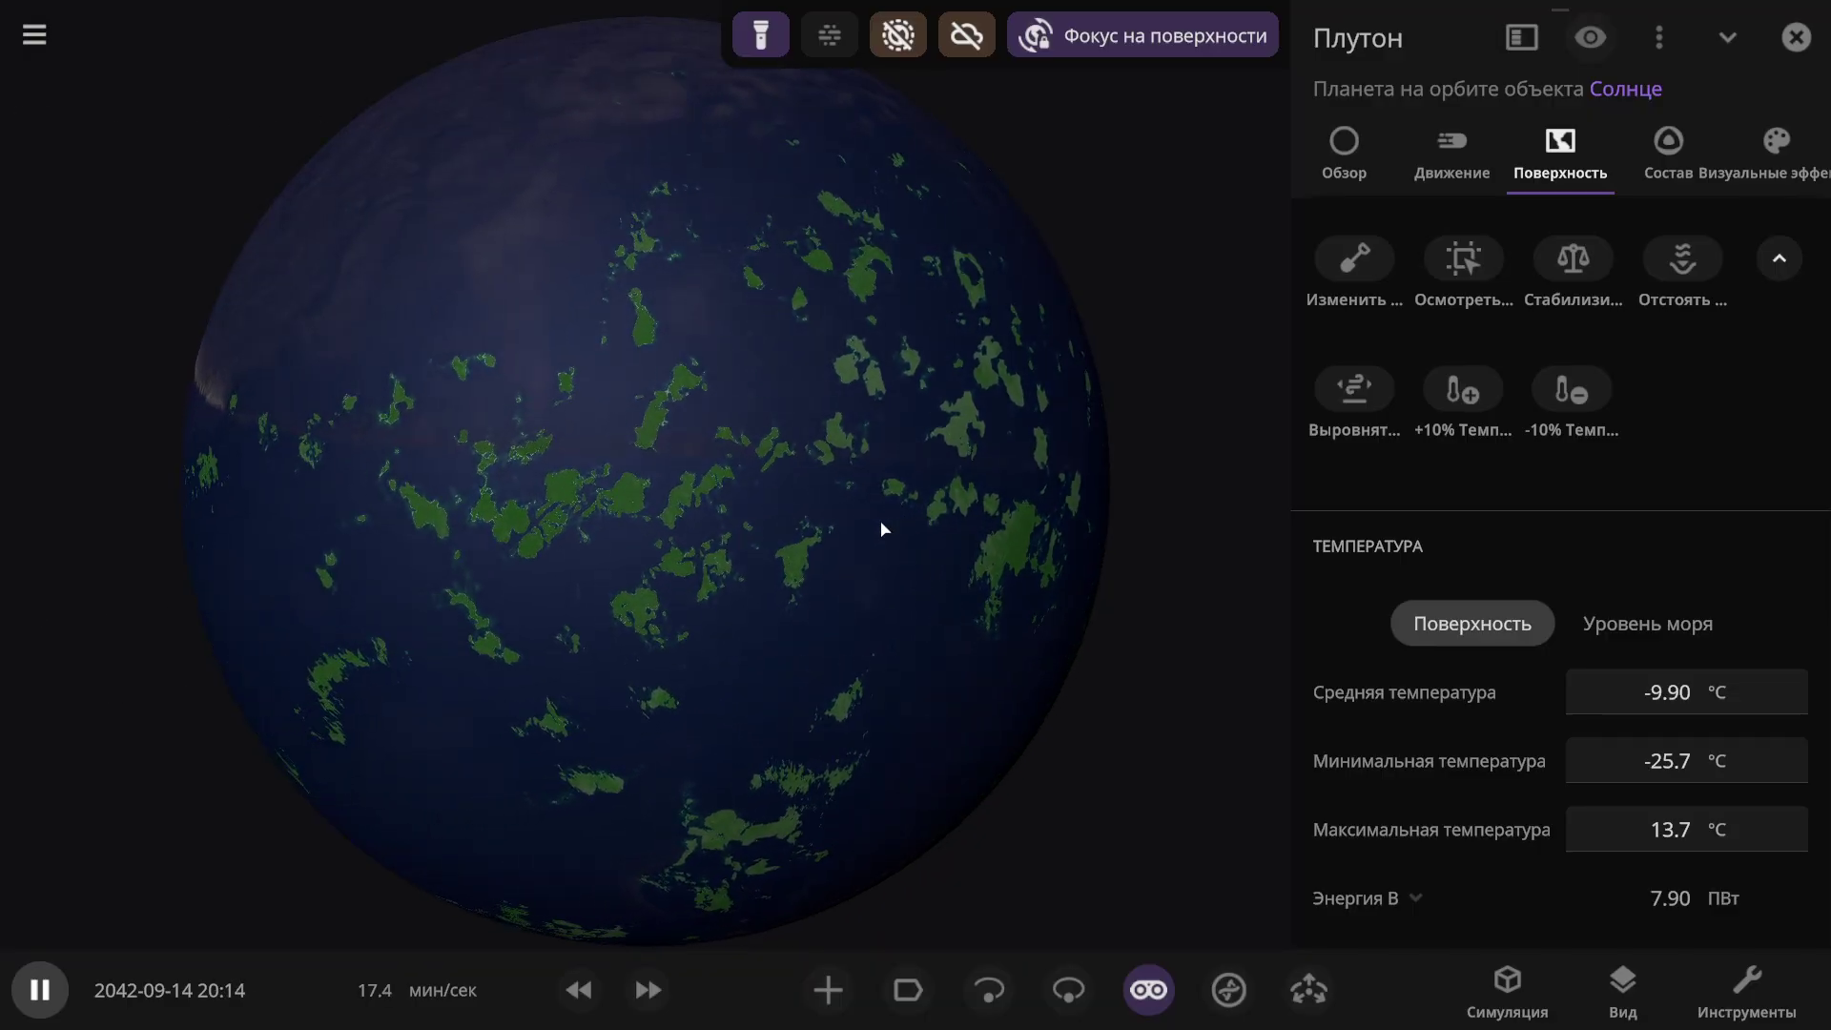
drag(970, 484, 749, 424)
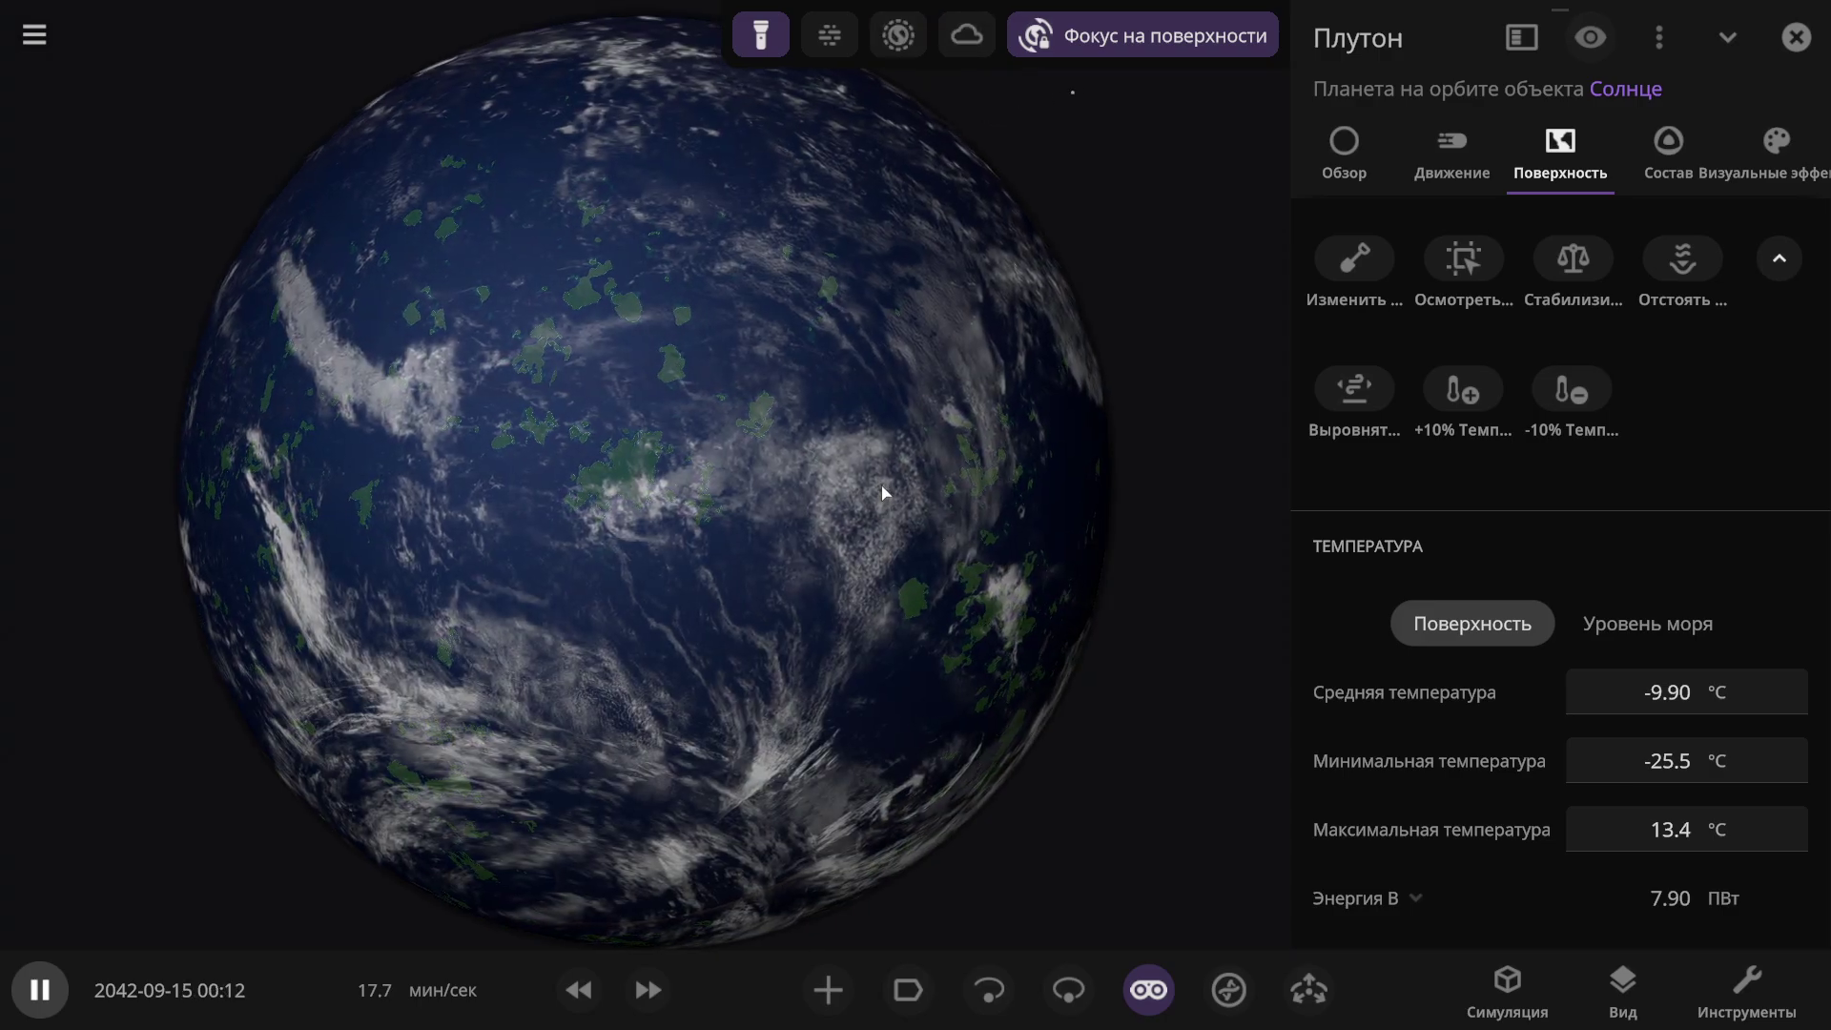
drag(797, 527, 530, 429)
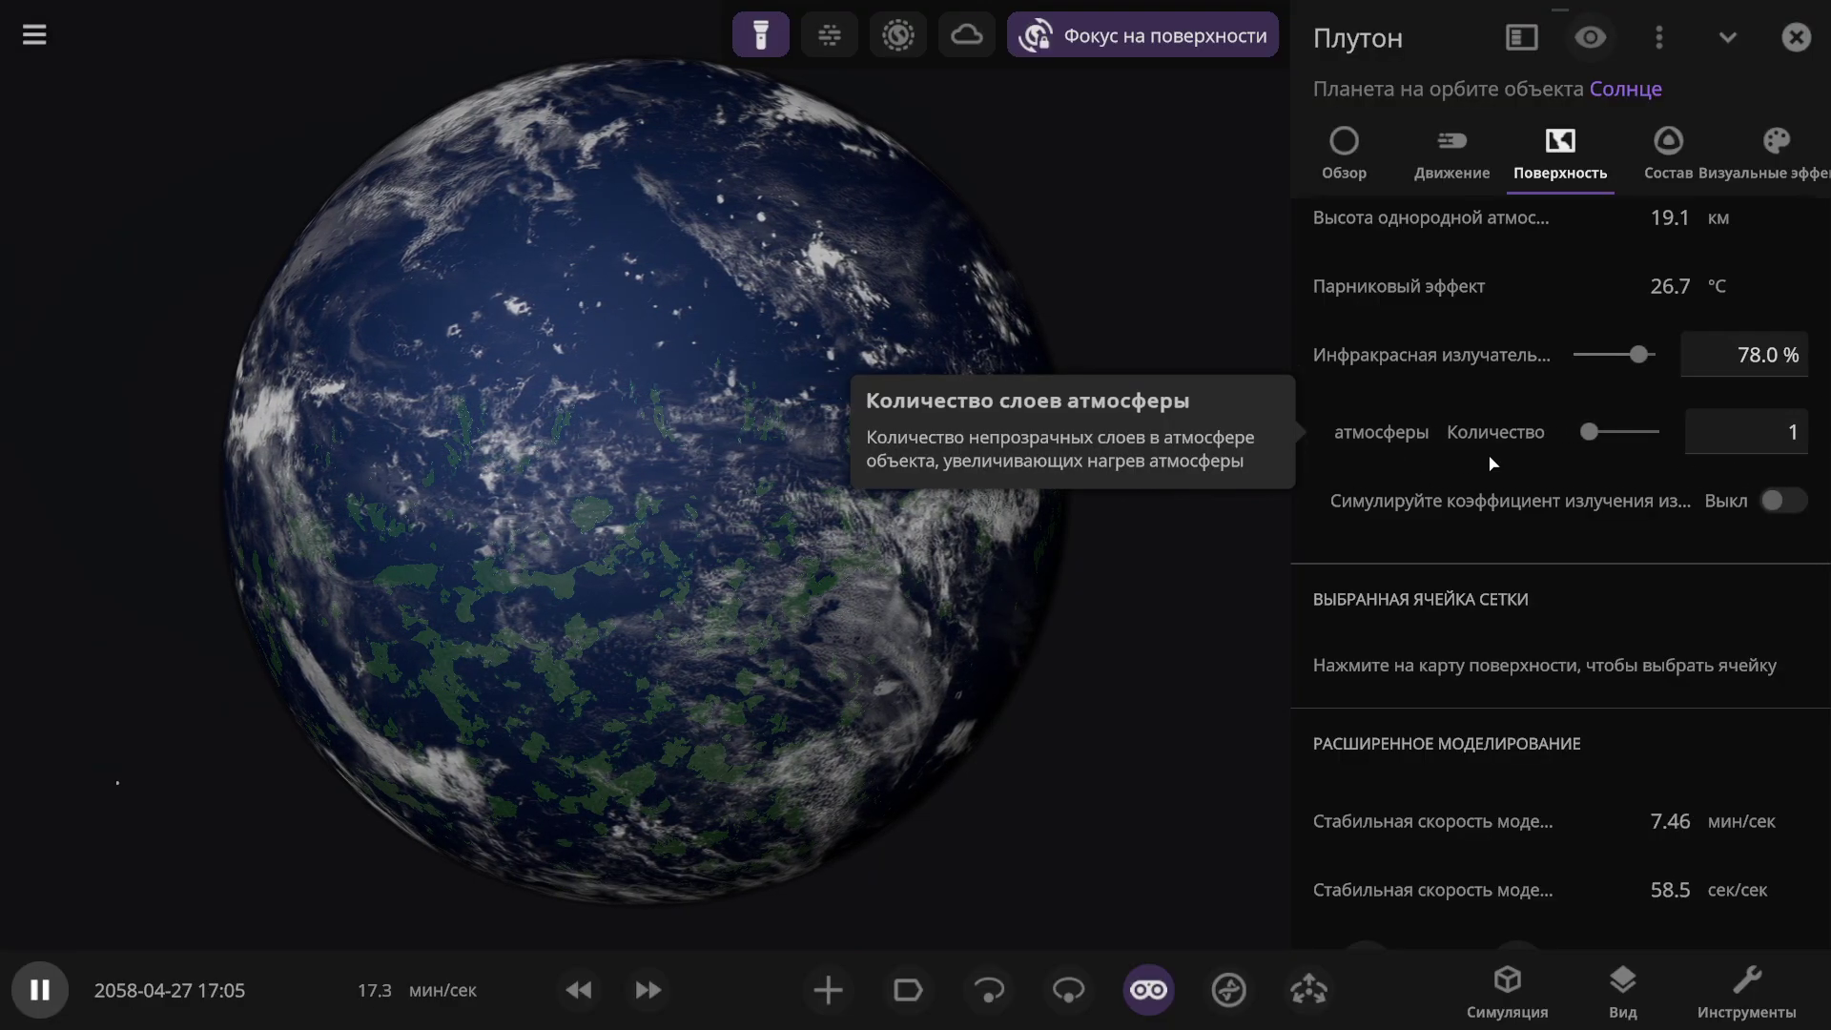
Step: Set Pluto's atmosphere layer count to 3 in the Поверхность panel
click(1780, 428)
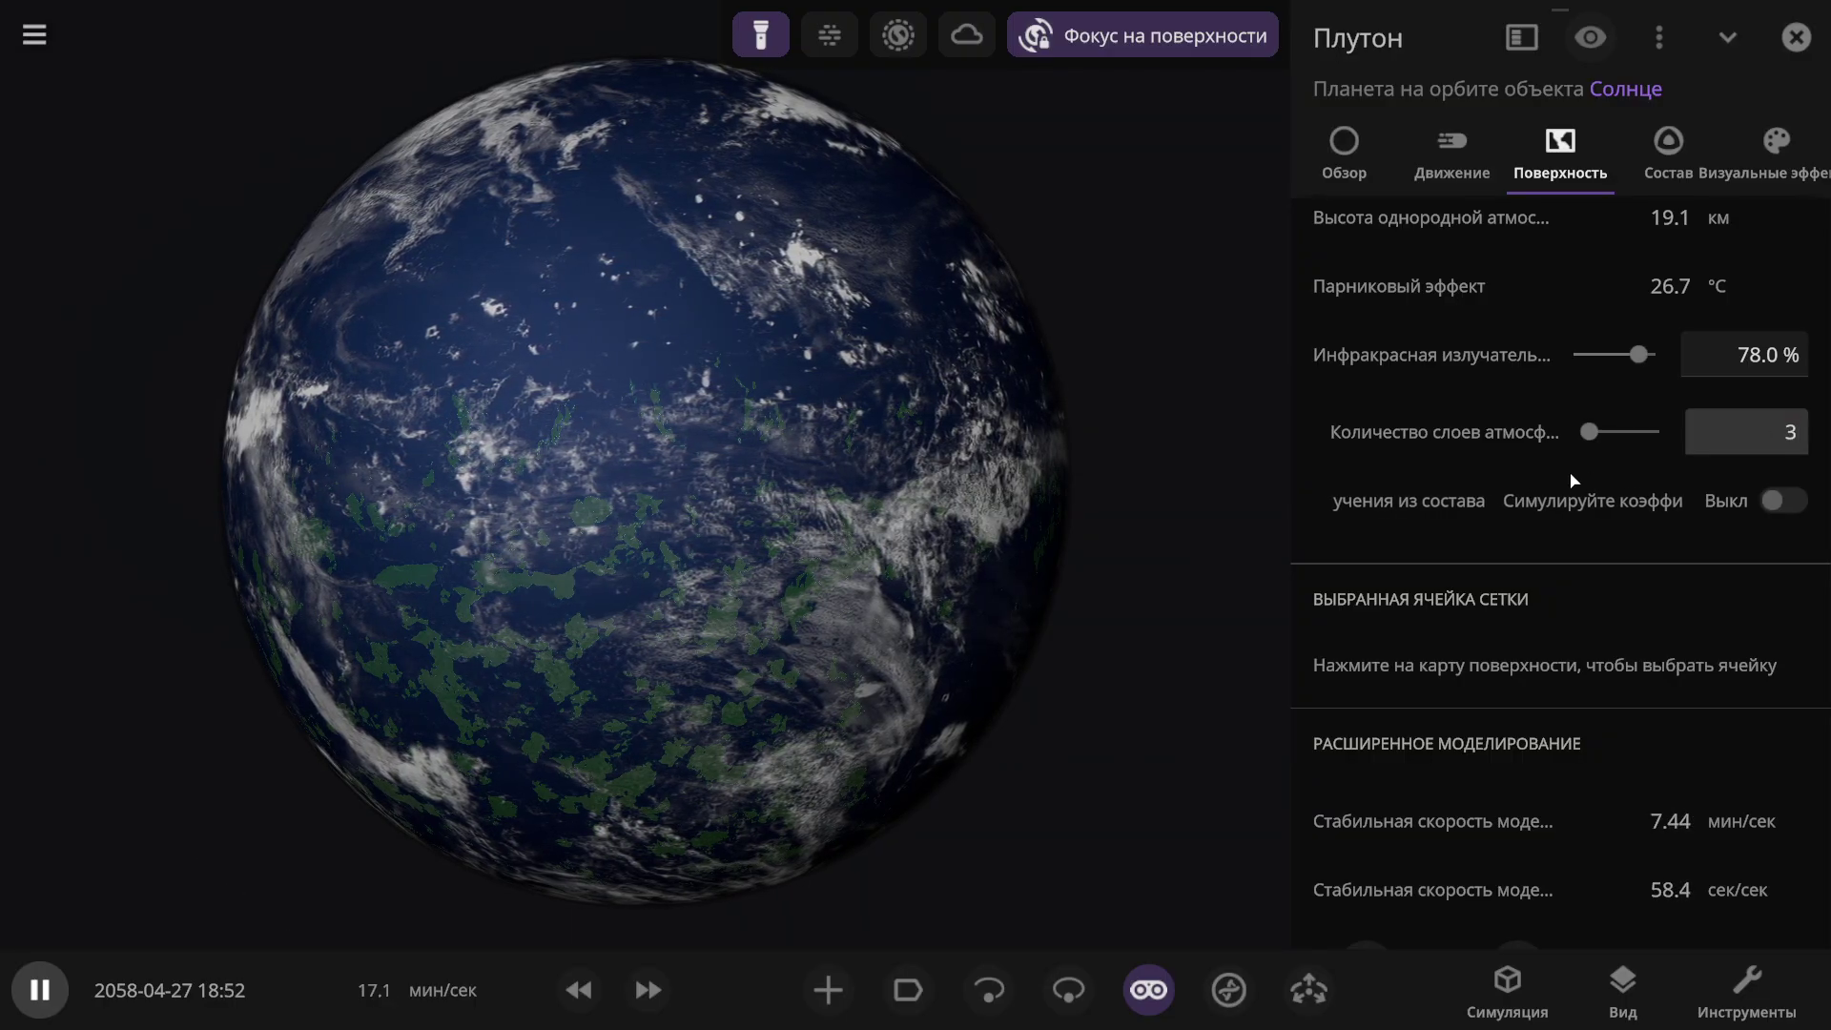
key(Return)
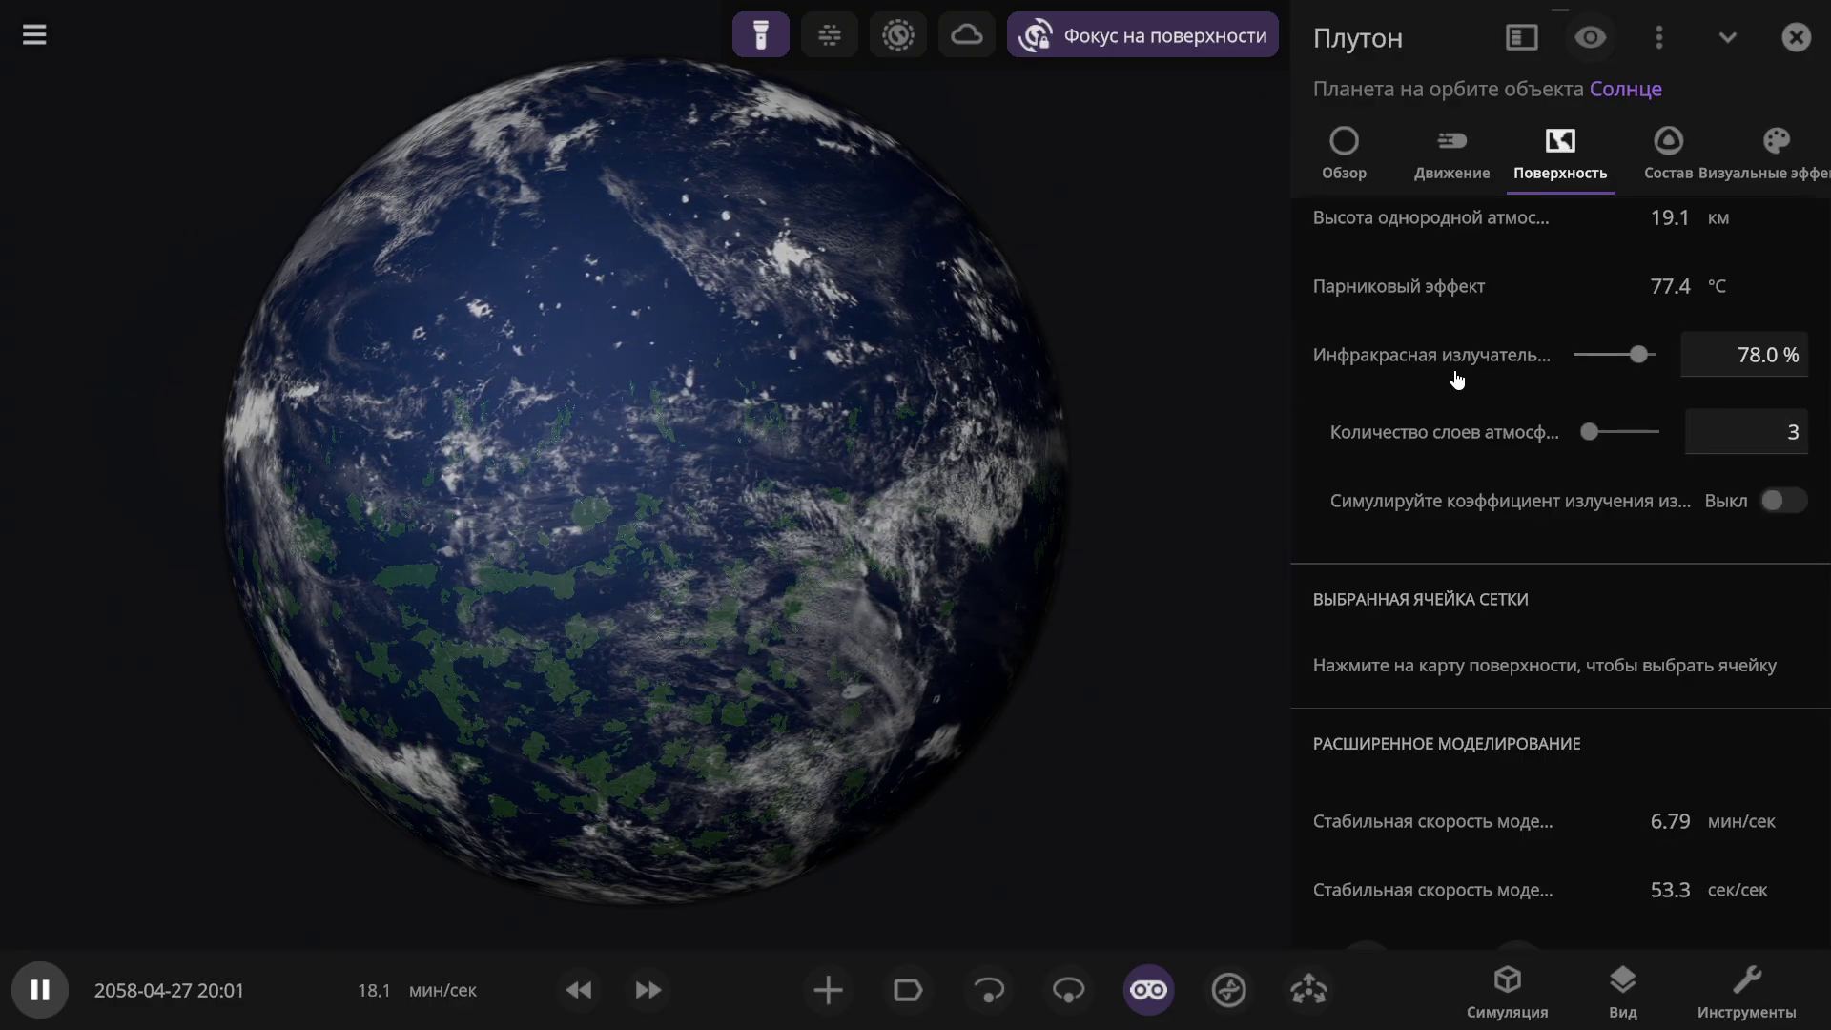
scroll(1456, 379, up, 10)
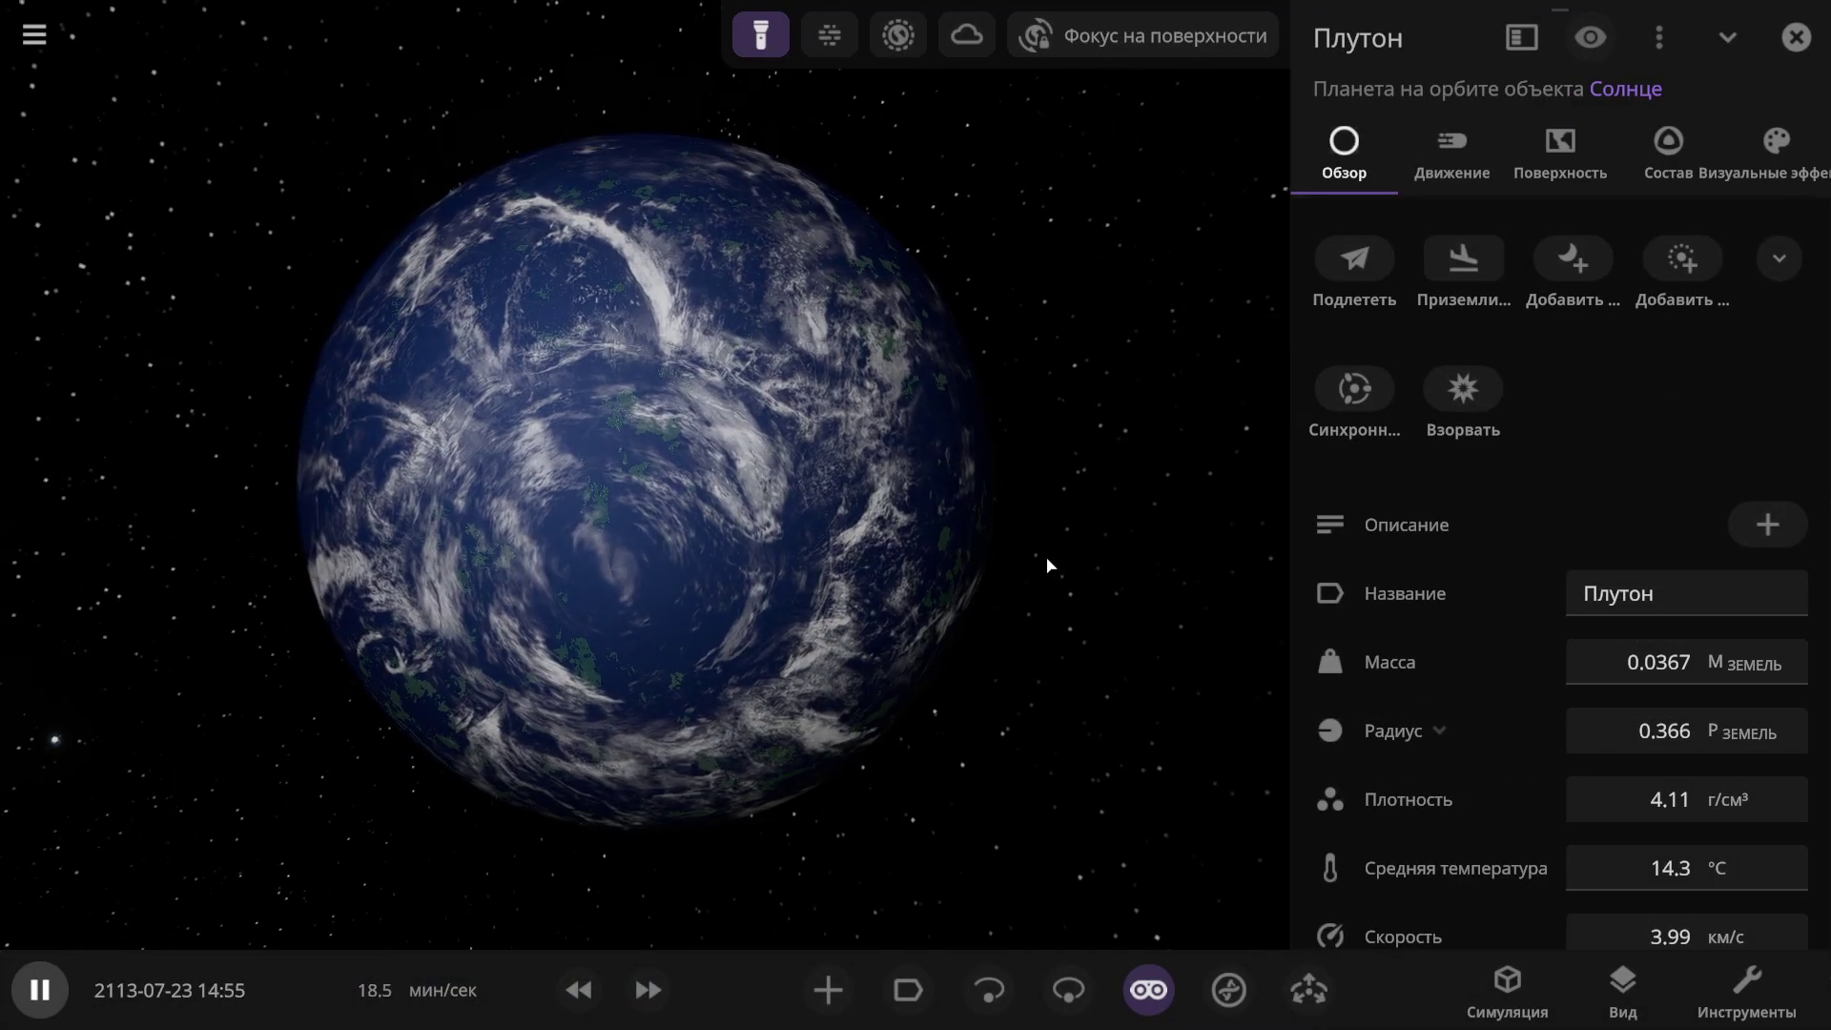
Step: Zoom out to view Charon, Styx, Nix, Kerberos and Hydra, then zoom back to Pluto
scroll(1024, 575, down, 3)
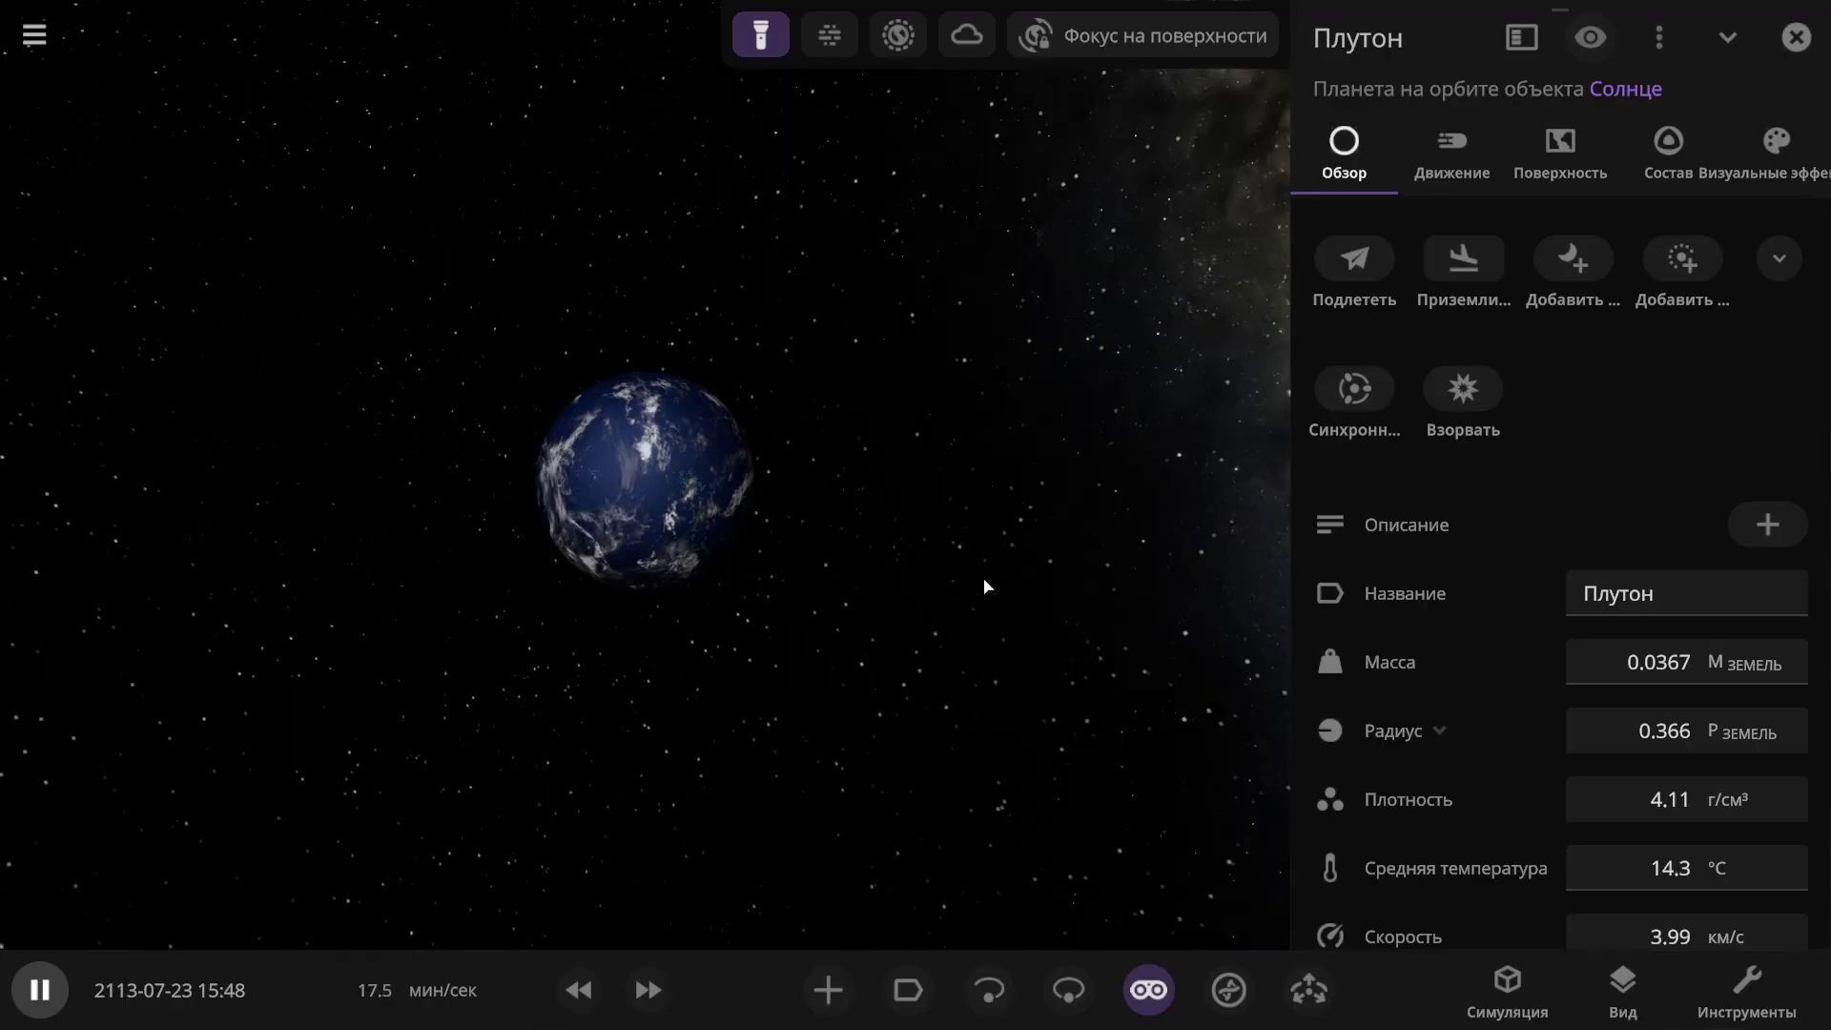
scroll(973, 602, down, 2)
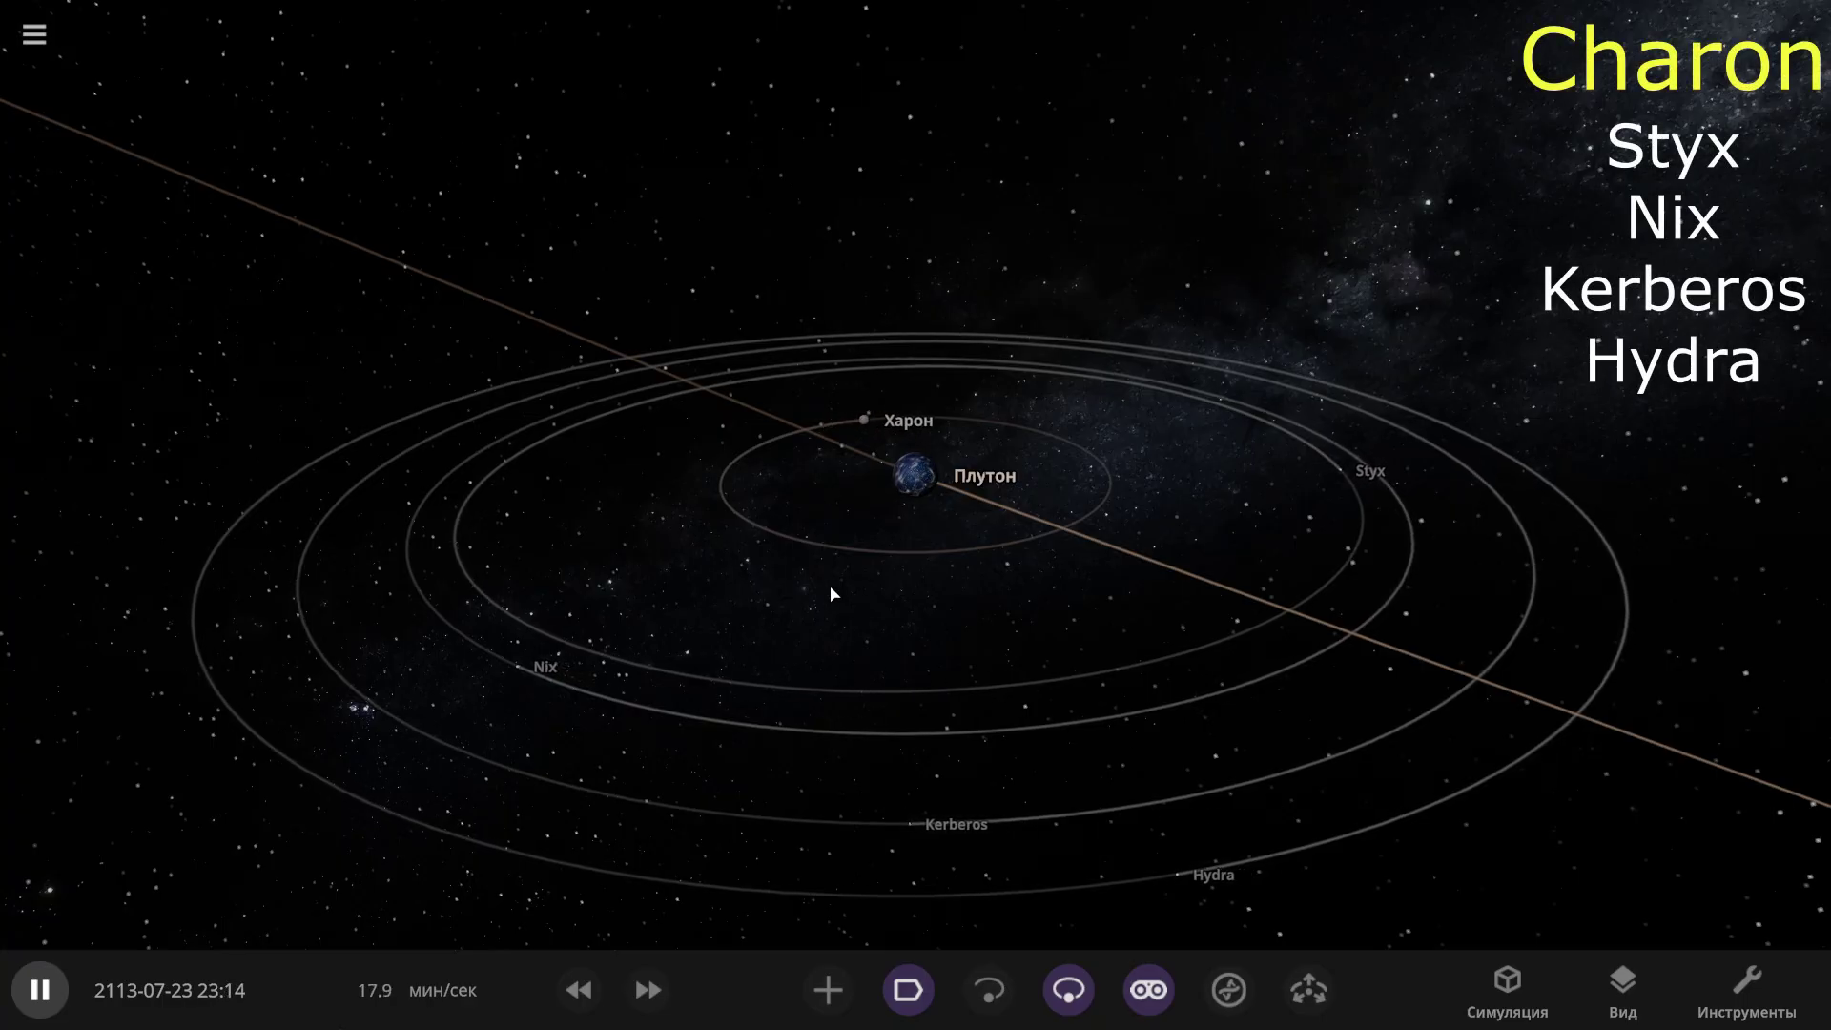
scroll(1045, 648, up, 5)
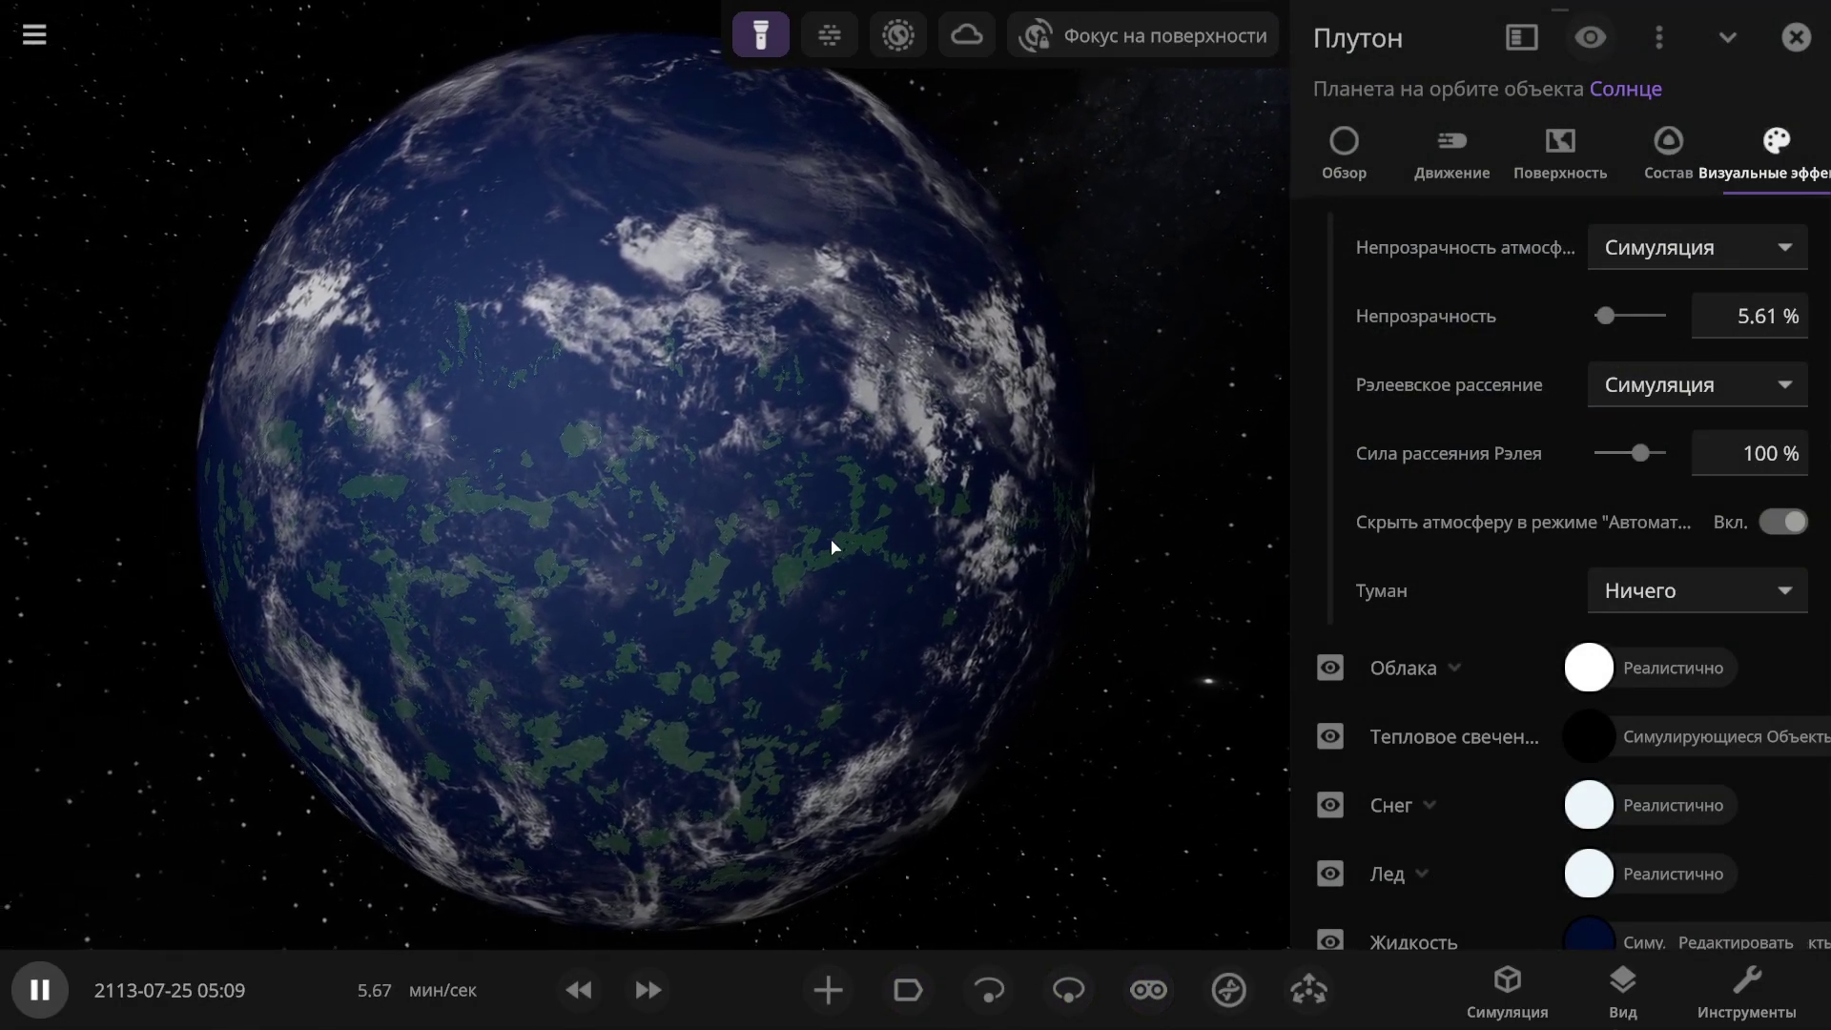
Step: Choose the Земля preset for Pluto's Туман fog setting
click(1647, 593)
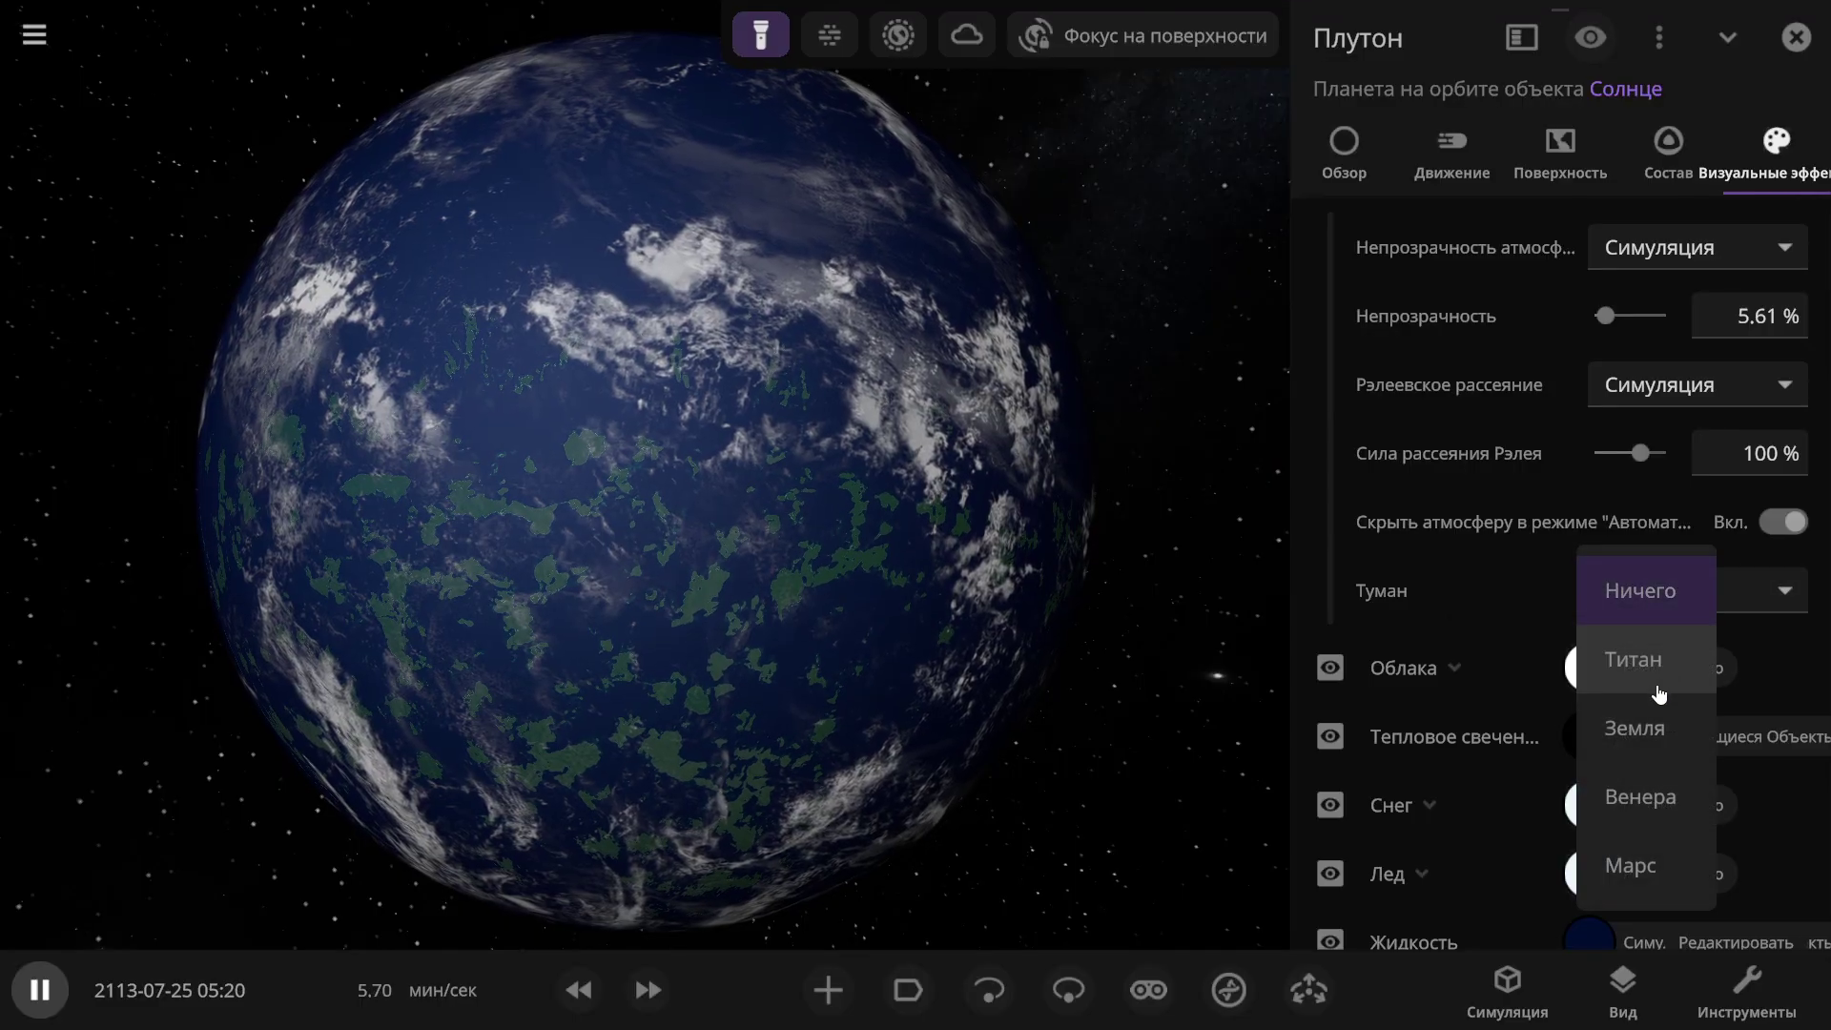
click(1655, 737)
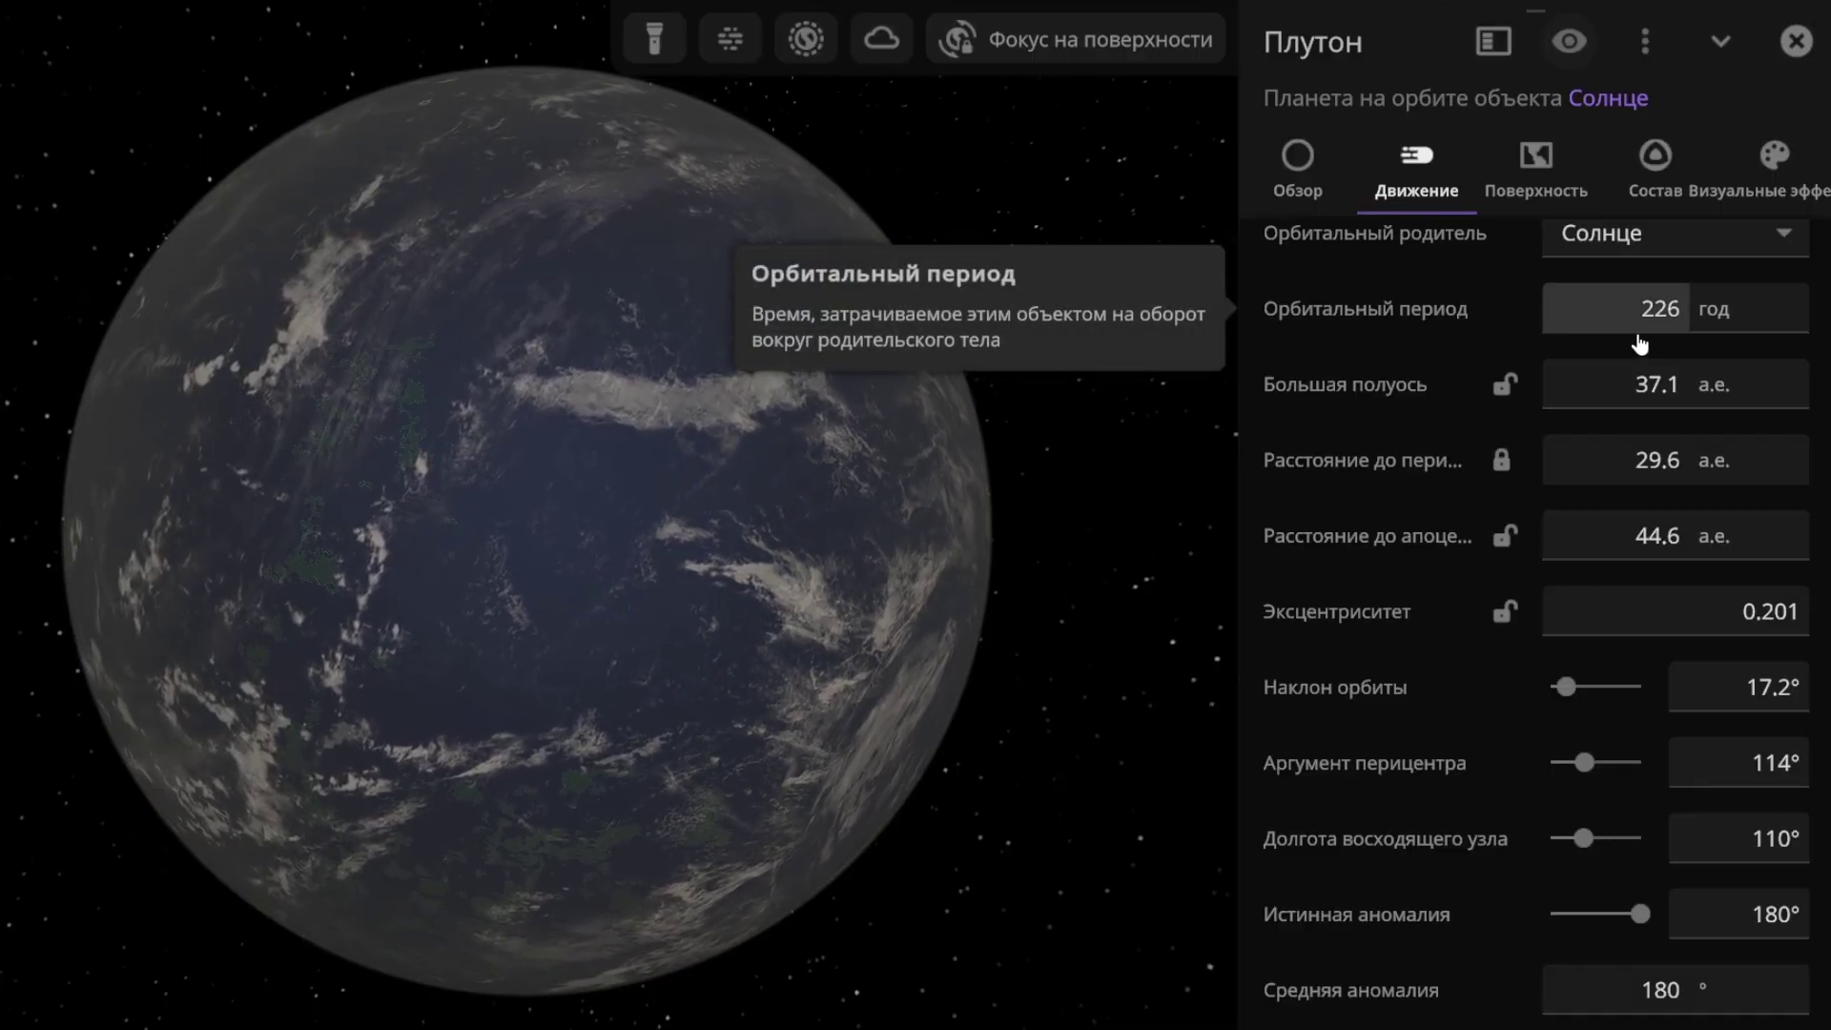
Step: Scroll through Pluto's rotation and orbital parameters in the Движение tab
scroll(1697, 244, up, 5)
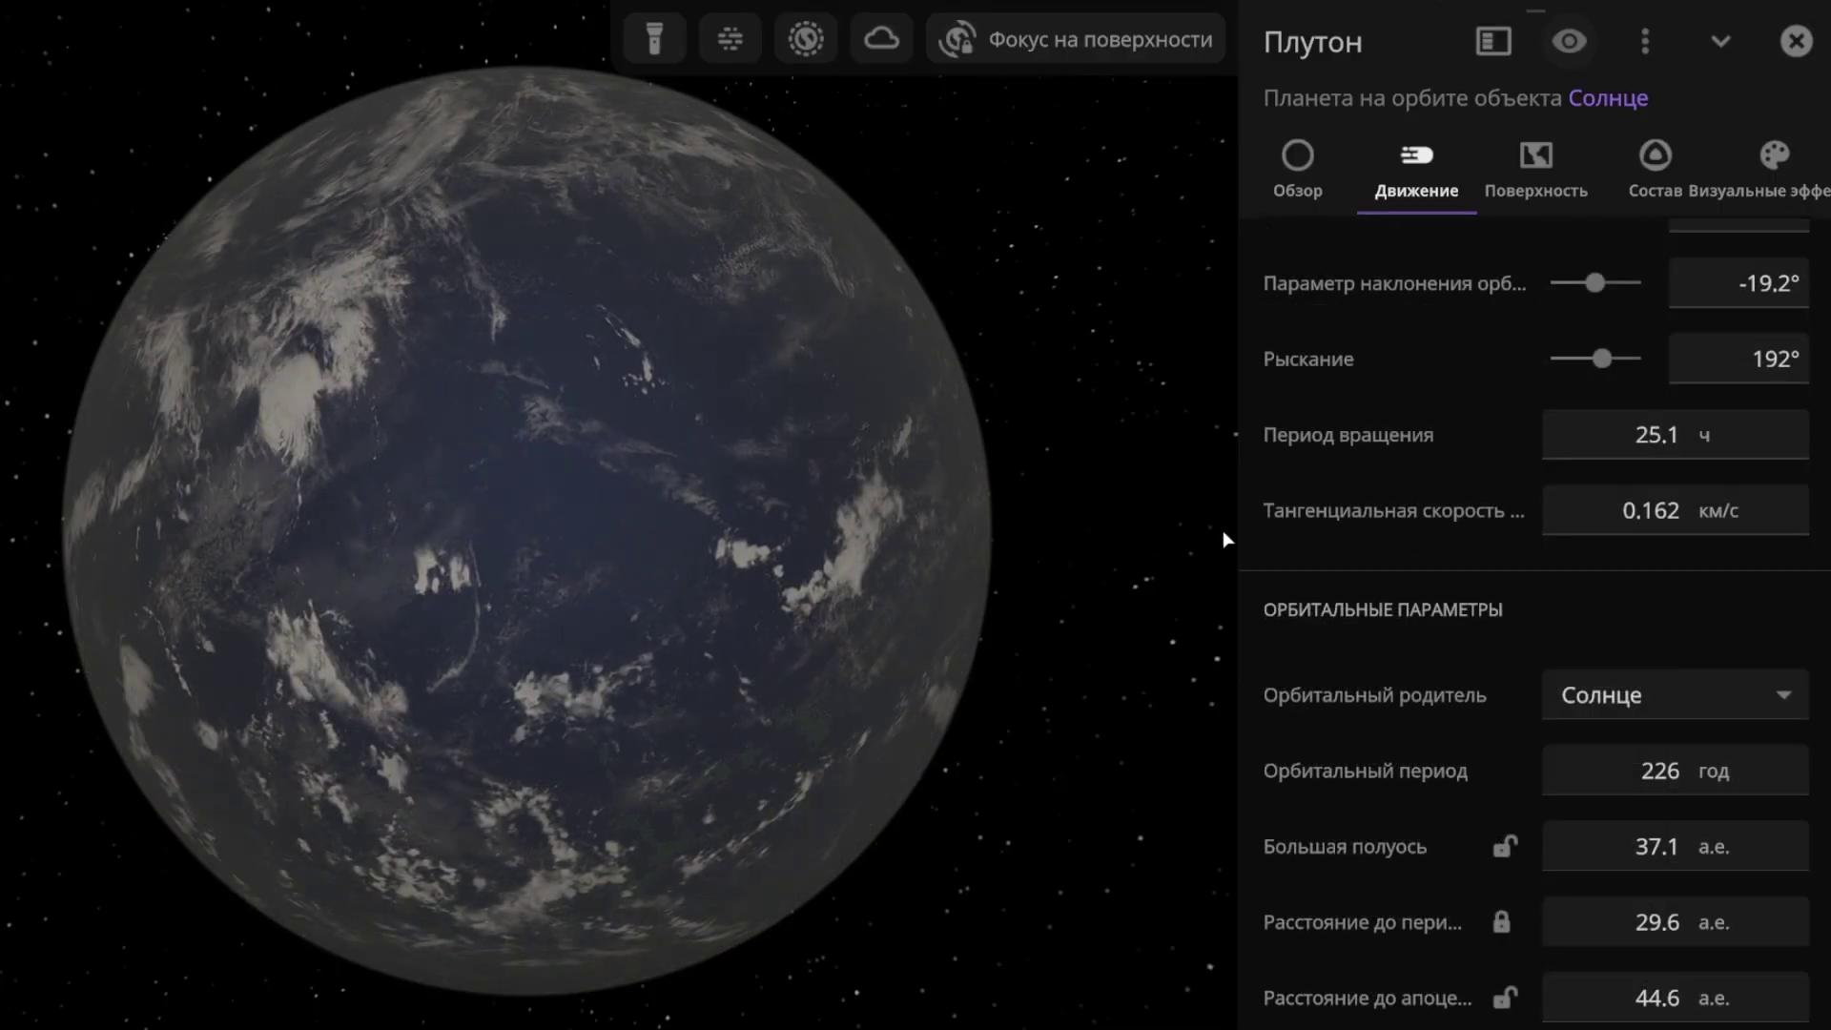